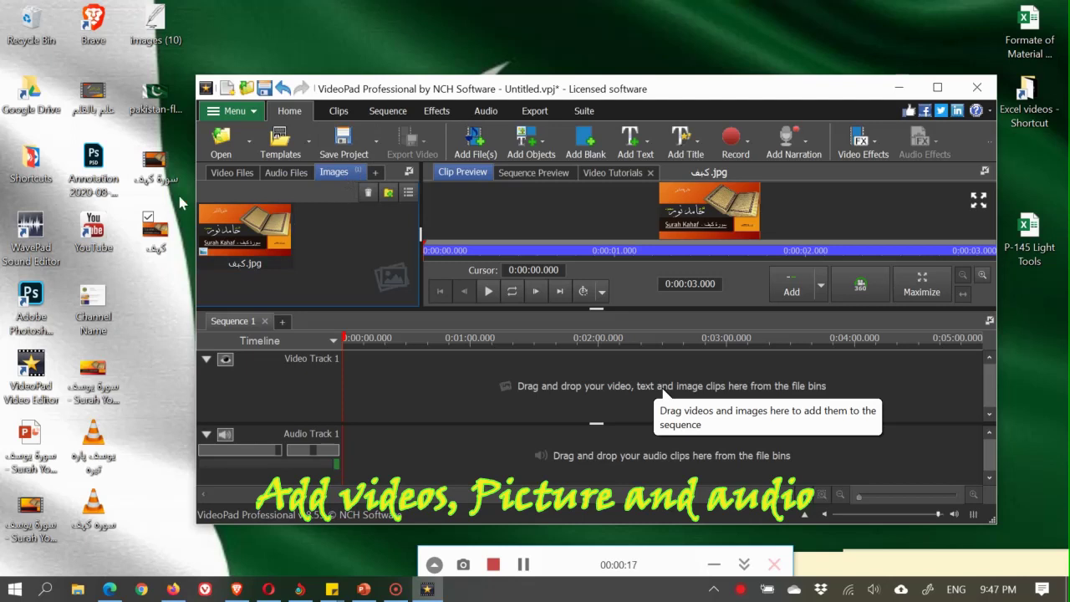
# - Import the video سورة كهف.mp4 and the audio file سوره كهف.mp3 from the desktop into the project
pyautogui.moveTo(153, 168); pyautogui.dragTo(319, 228)
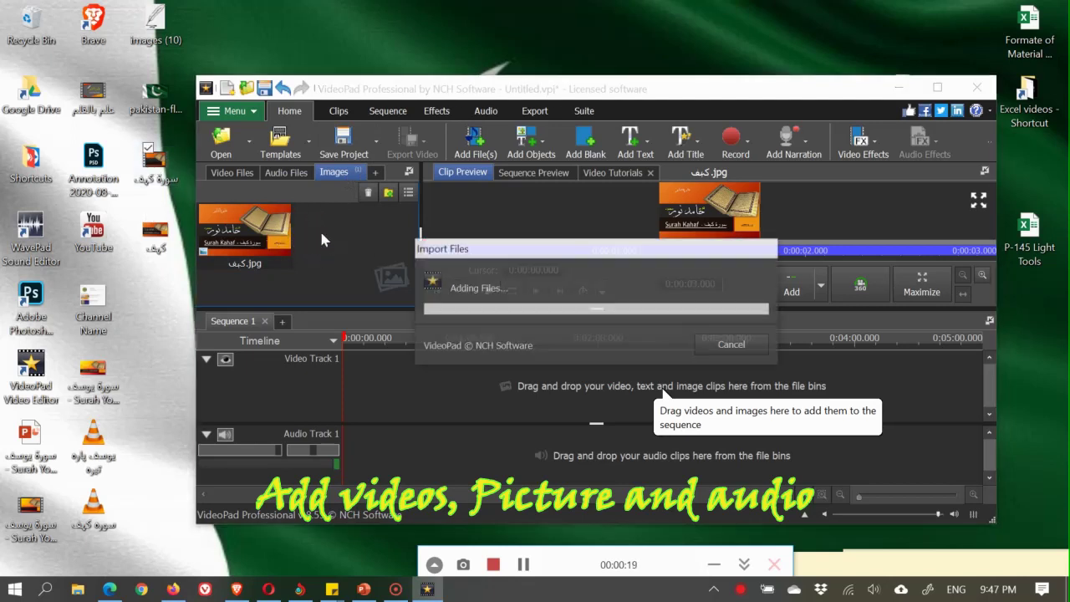
pyautogui.click(345, 173)
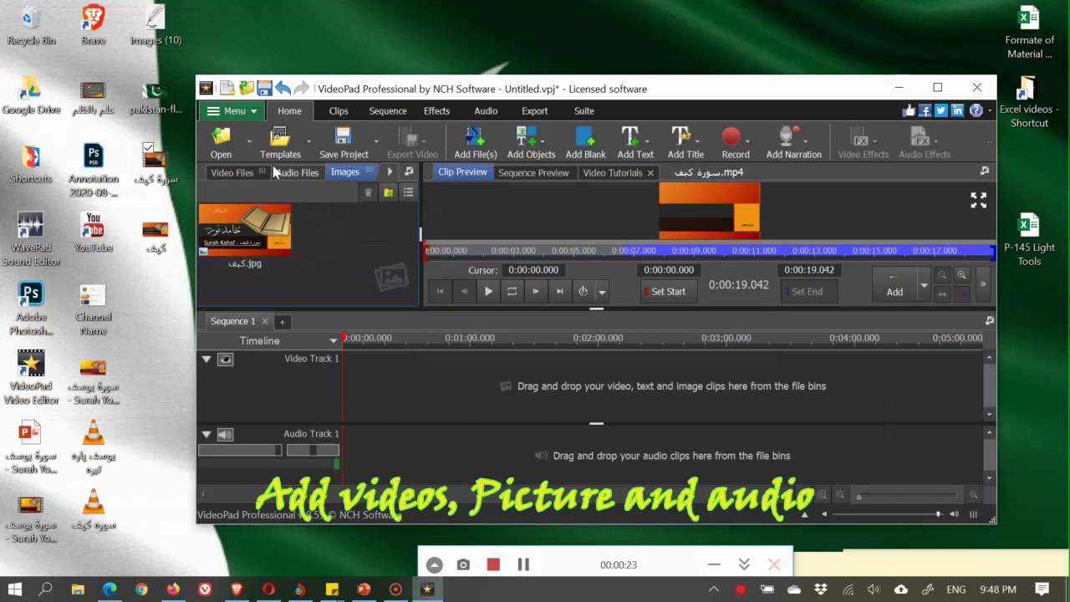
pyautogui.click(221, 172)
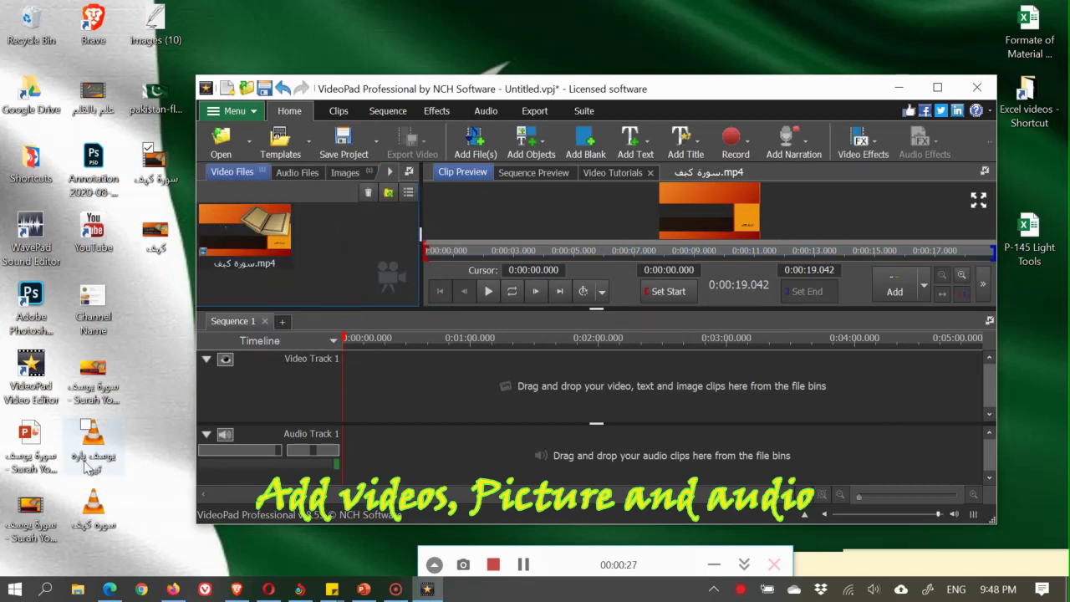
pyautogui.moveTo(94, 516); pyautogui.dragTo(341, 249)
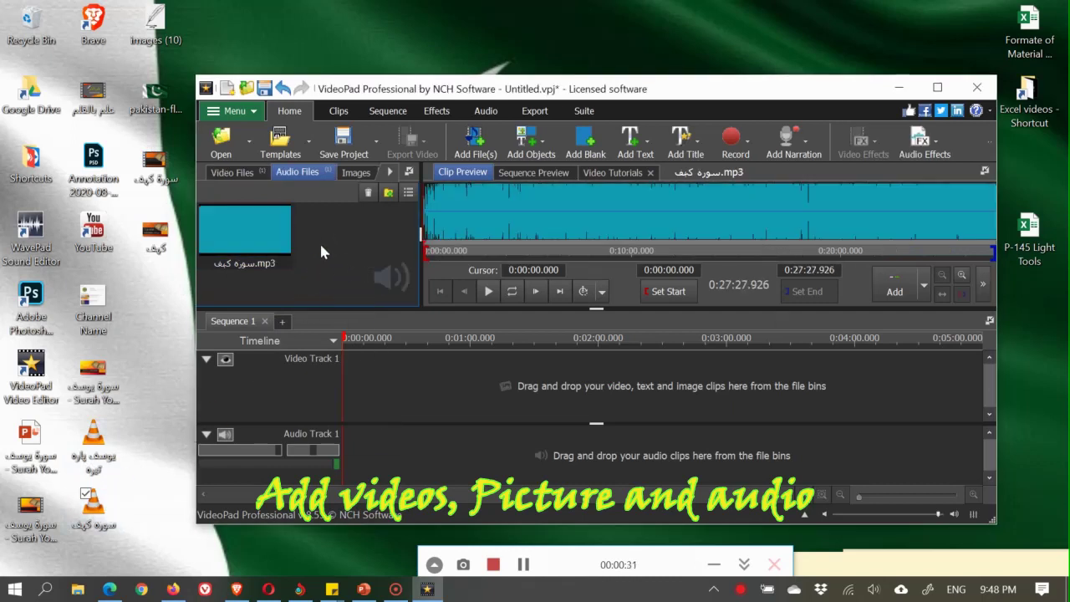
# - Check the imported files in the video, audio and image bins, and import the video علم بالقلم.mp4 from the desktop
pyautogui.click(235, 172)
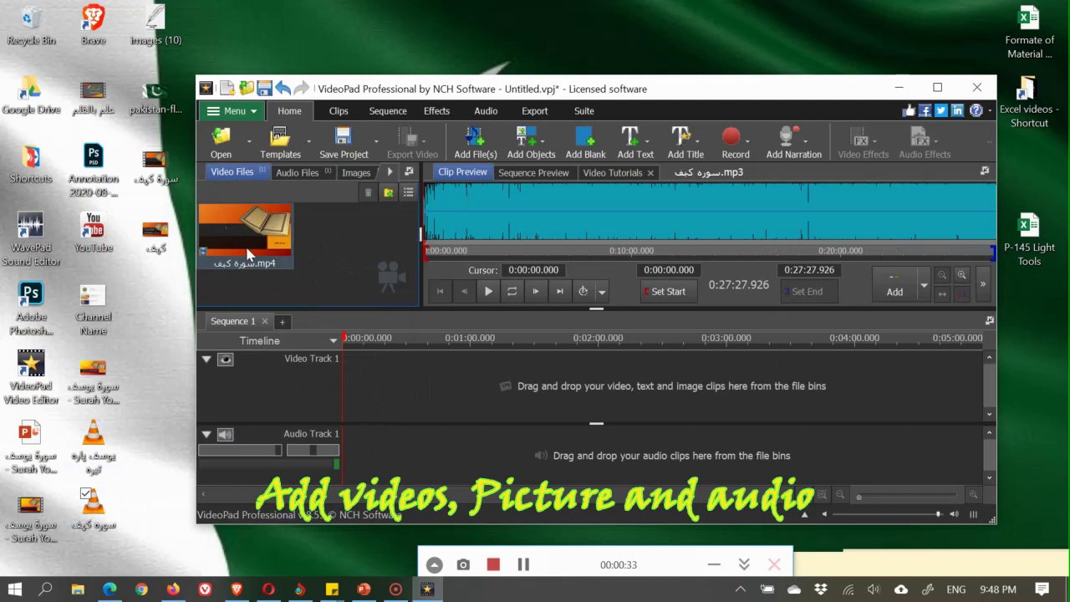
pyautogui.click(294, 176)
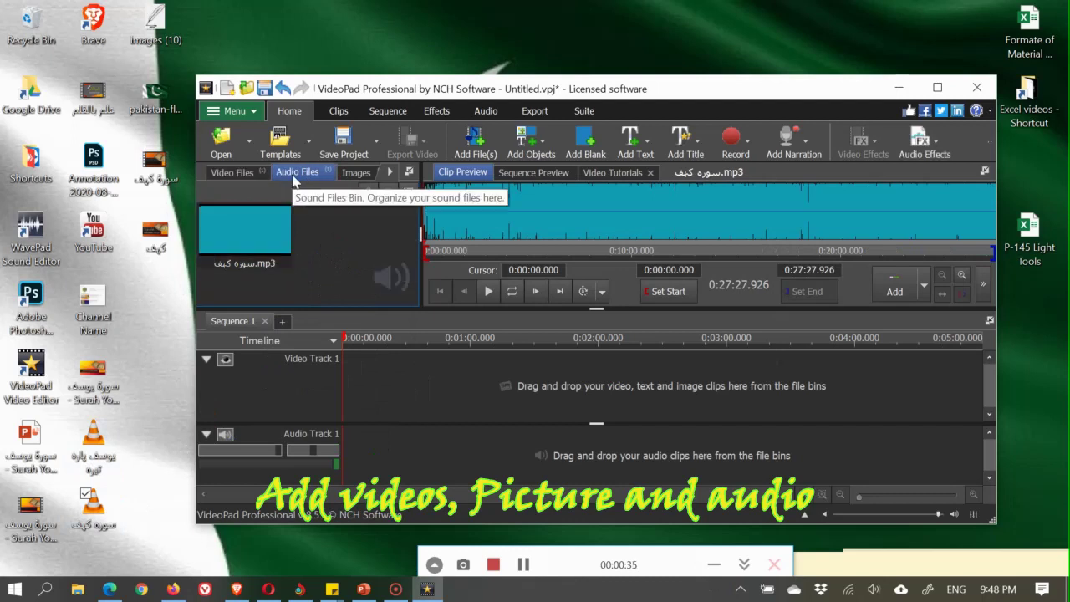
pyautogui.click(357, 173)
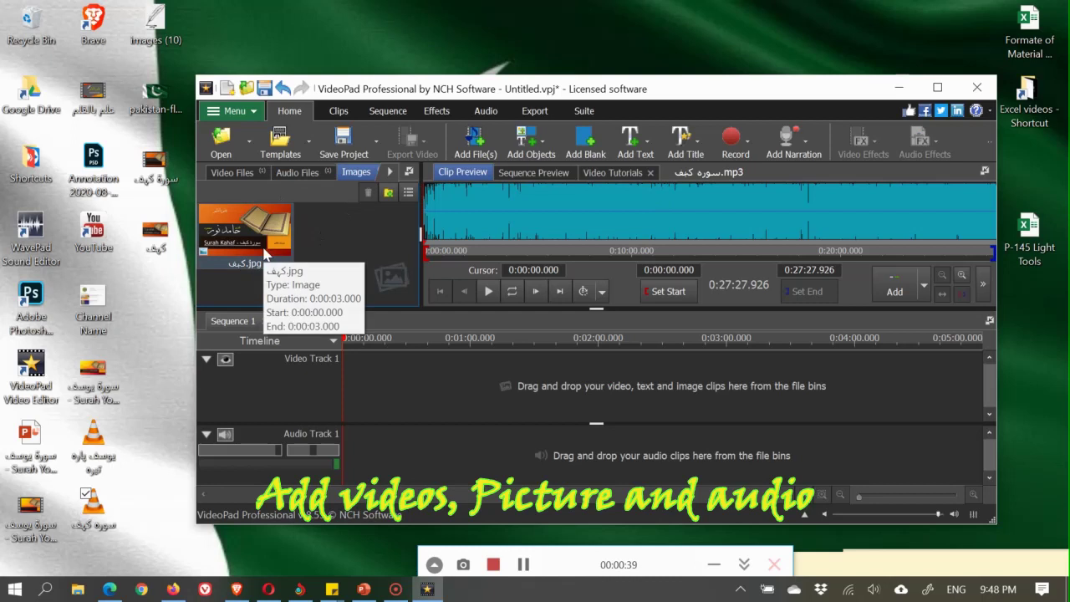
pyautogui.moveTo(92, 96); pyautogui.dragTo(312, 218)
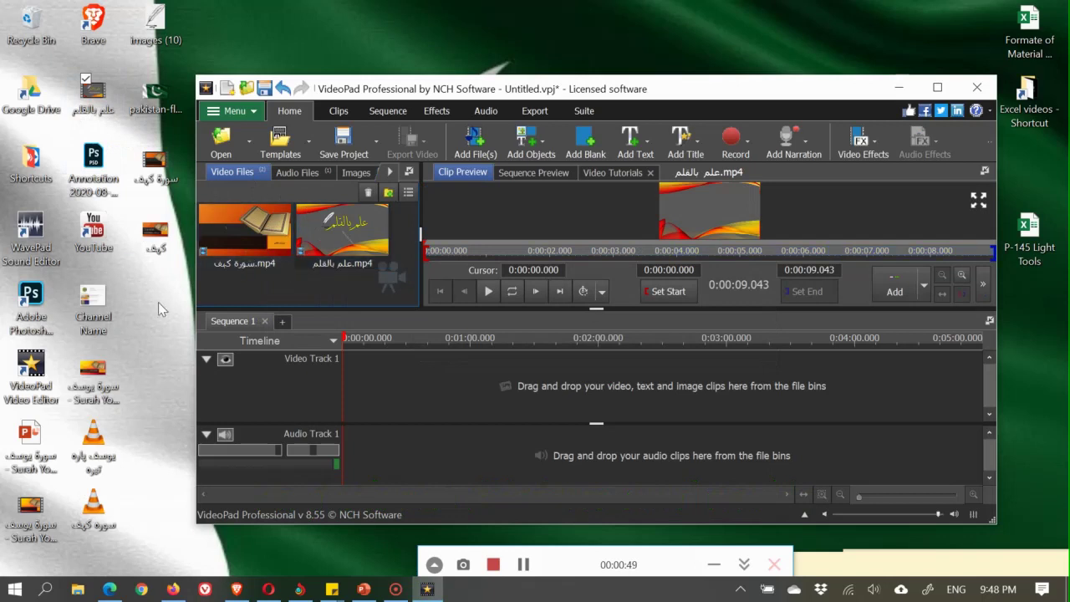
# - Import the green-background videos L - S- B, l s b and sub + bill from the Pictures folder in File Explorer
pyautogui.click(80, 592)
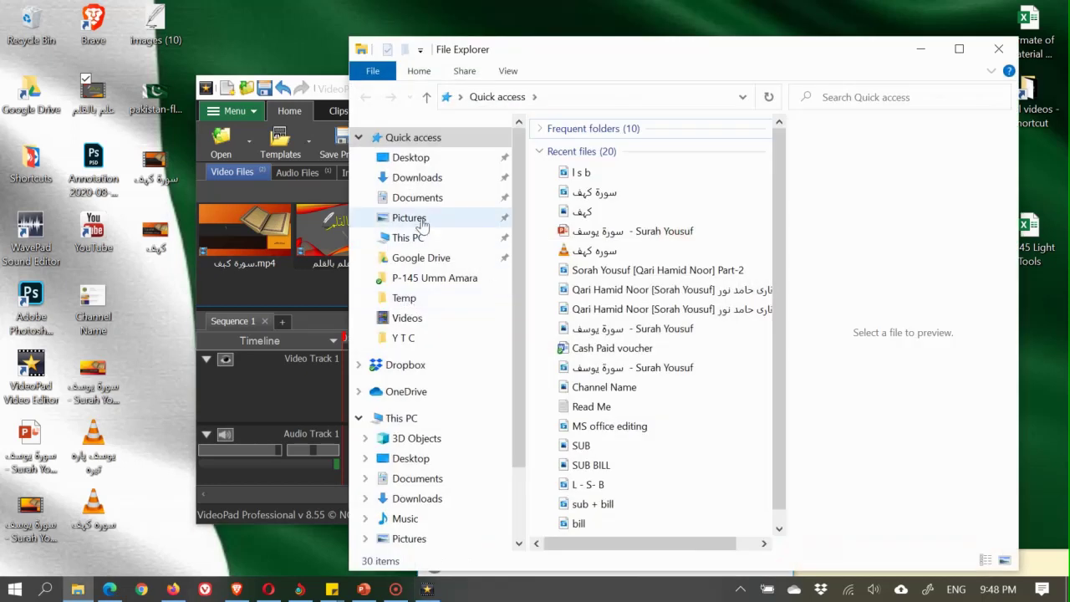
pyautogui.click(422, 219)
pyautogui.scroll(-10, 652, 335)
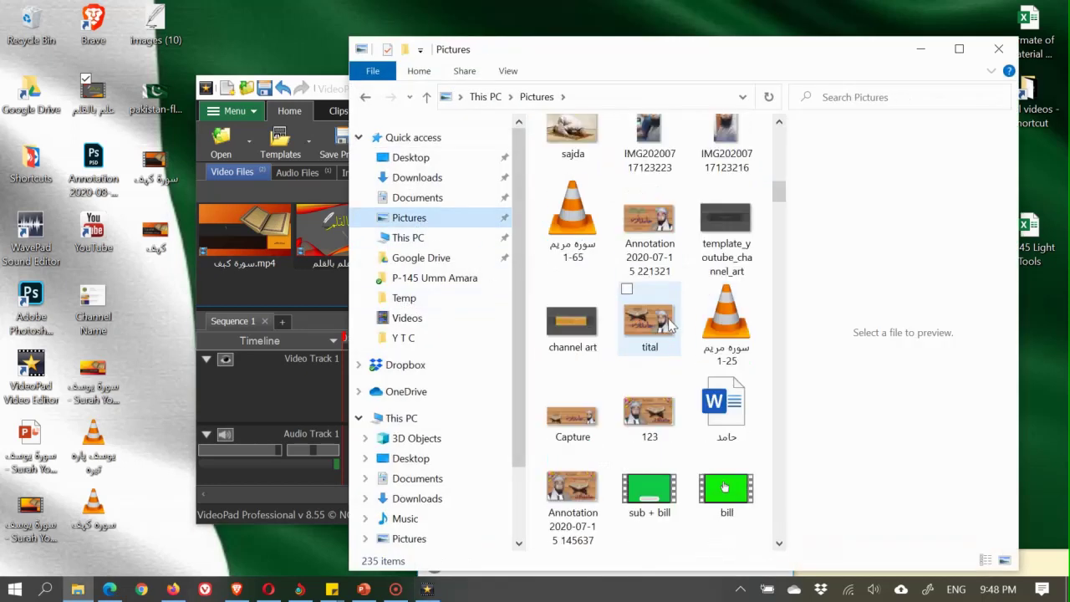
pyautogui.scroll(-3, 673, 328)
pyautogui.moveTo(573, 335); pyautogui.dragTo(293, 276)
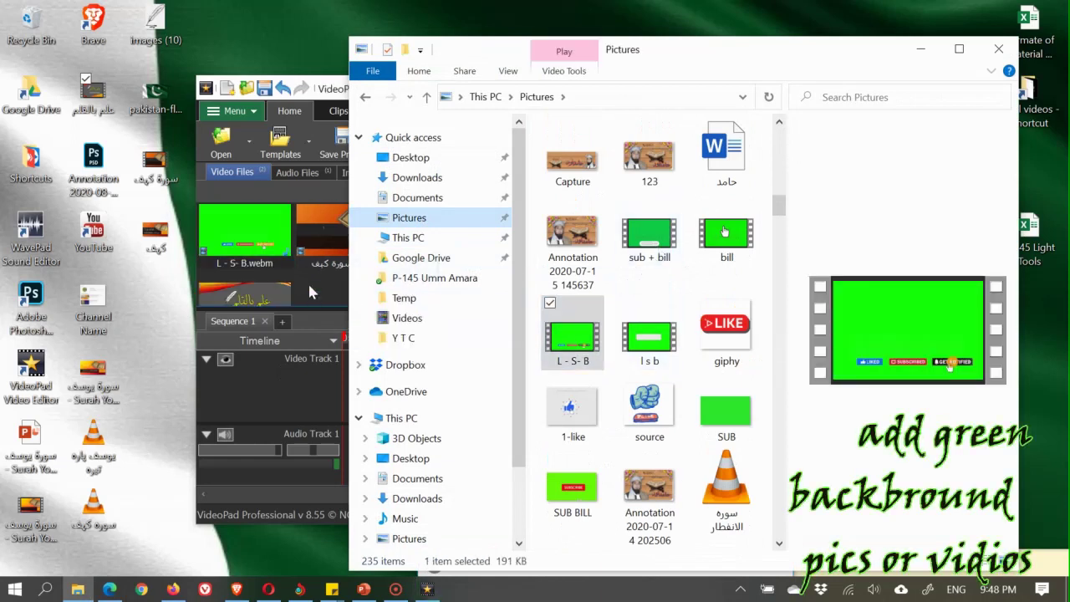
pyautogui.click(649, 334)
pyautogui.moveTo(540, 348); pyautogui.dragTo(331, 274)
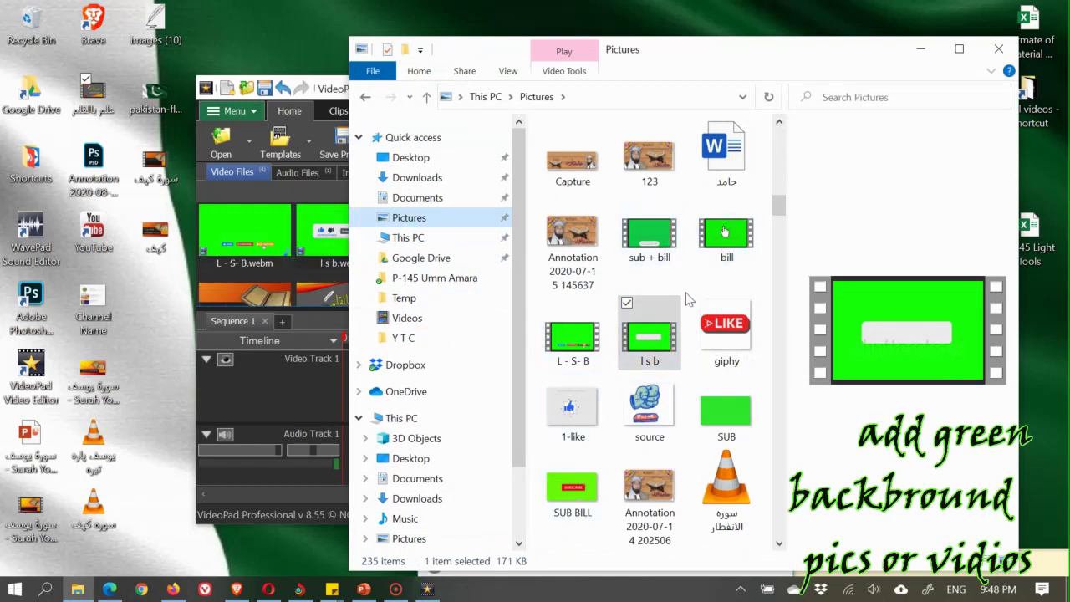
pyautogui.moveTo(649, 239); pyautogui.dragTo(305, 270)
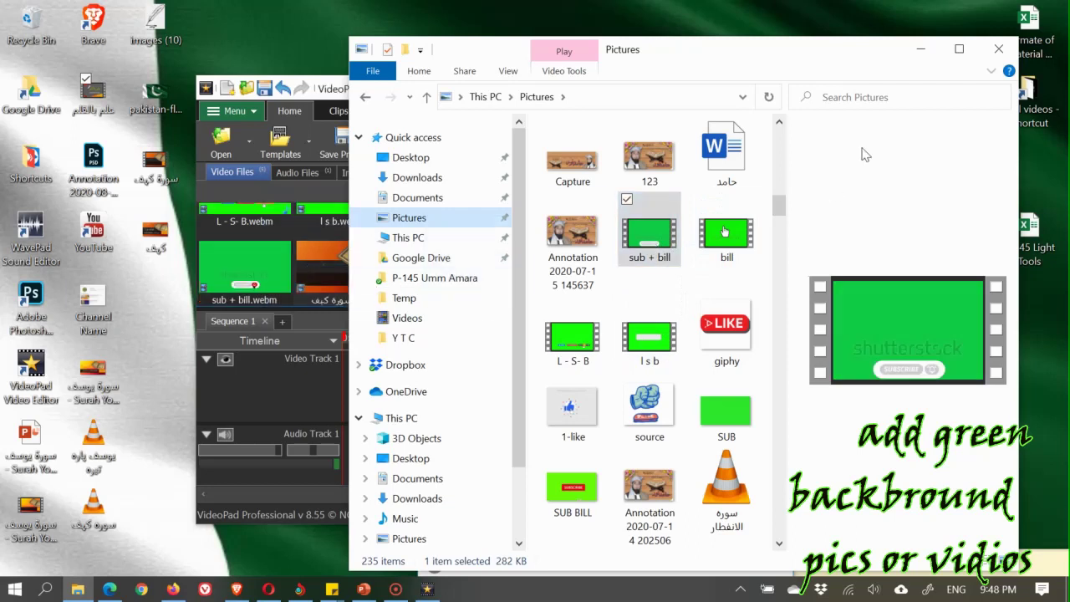
pyautogui.click(923, 52)
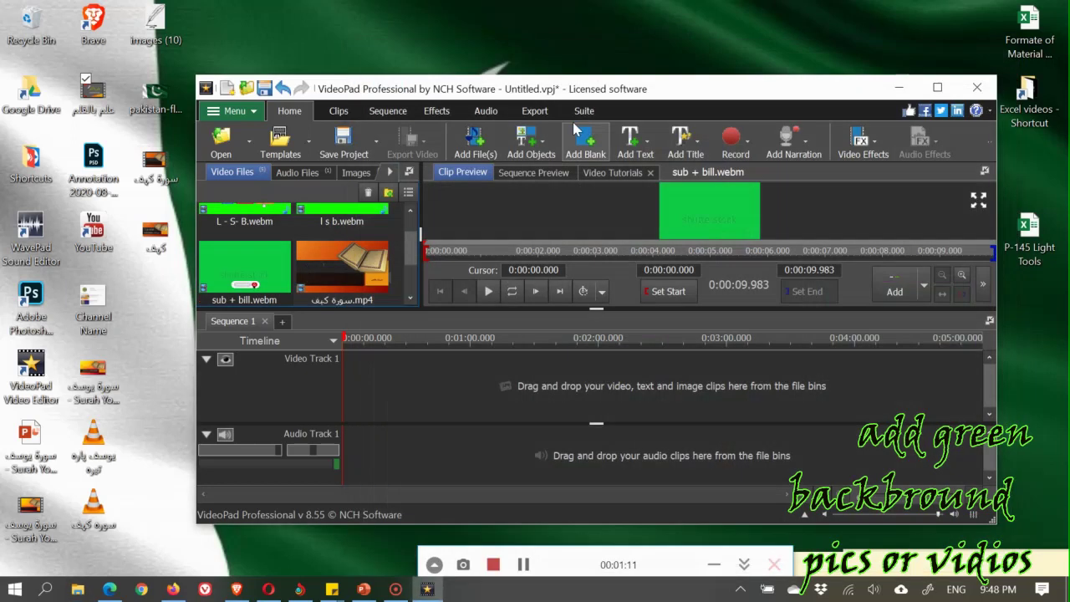
# - Maximize the editor window and place علم بالقلم.mp4 followed by سورة كهف.mp4 on Video Track 1
pyautogui.click(937, 89)
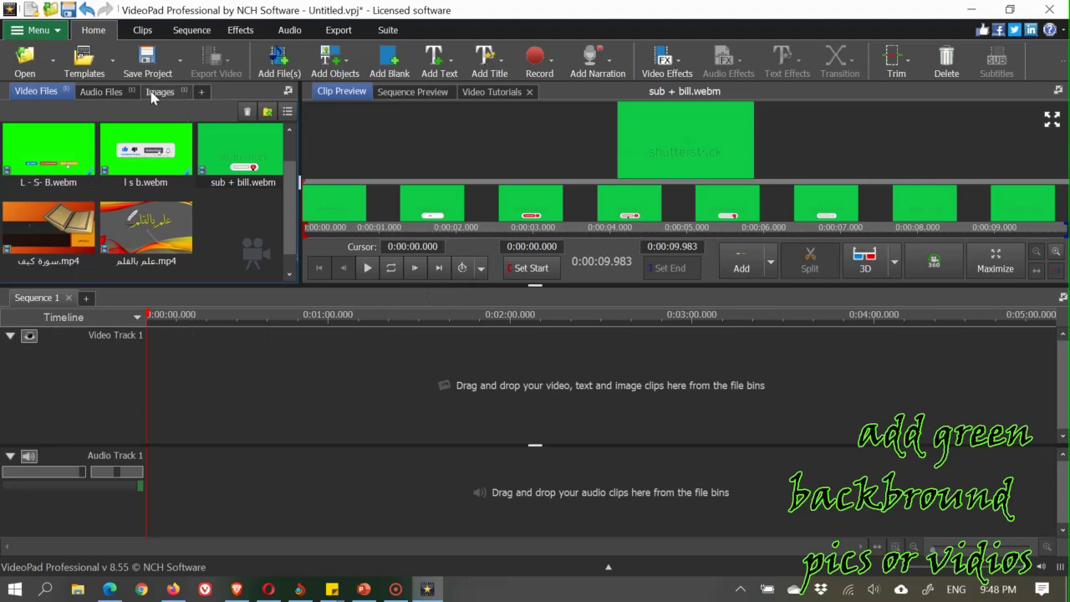
pyautogui.moveTo(146, 227); pyautogui.dragTo(185, 376)
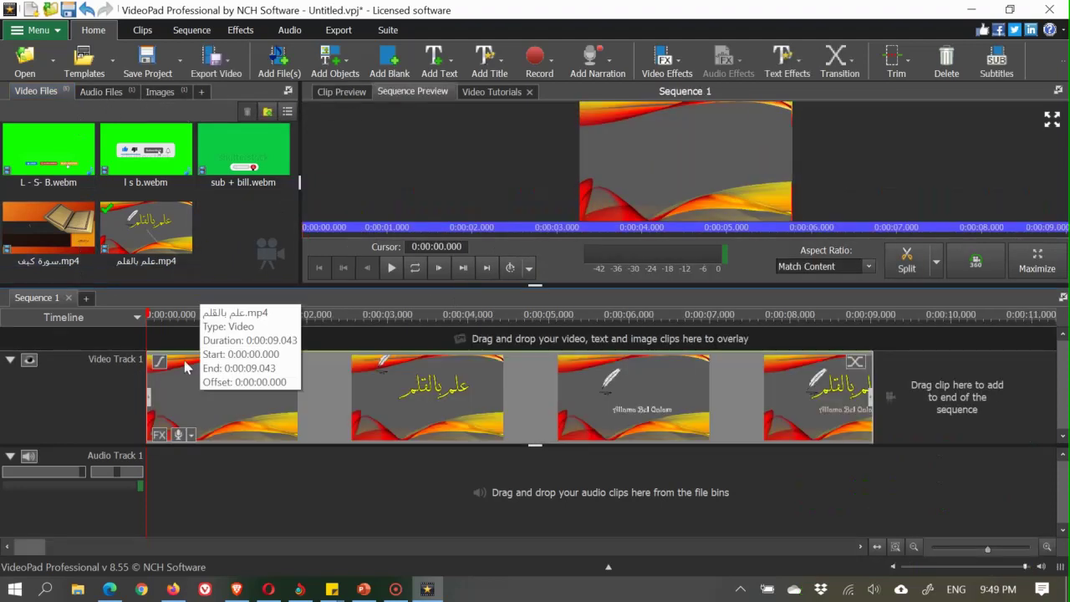
pyautogui.moveTo(69, 235); pyautogui.dragTo(679, 393)
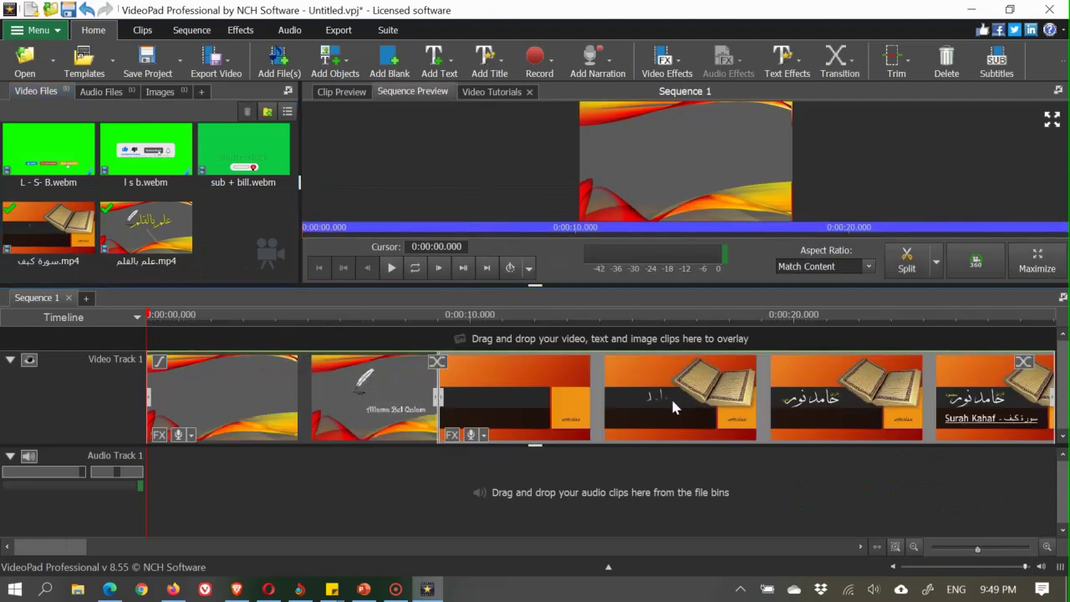
# - Place the audio file سوره كهف.mp3 at the start of Audio Track 1
pyautogui.click(103, 94)
pyautogui.moveTo(44, 163); pyautogui.dragTo(152, 495)
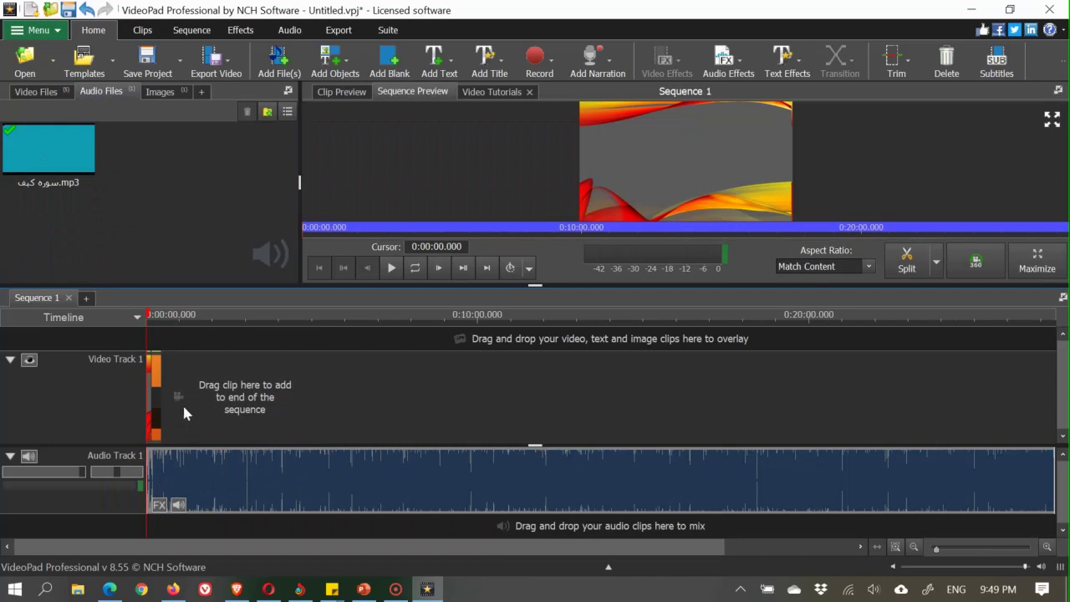
pyautogui.scroll(3, 169, 384)
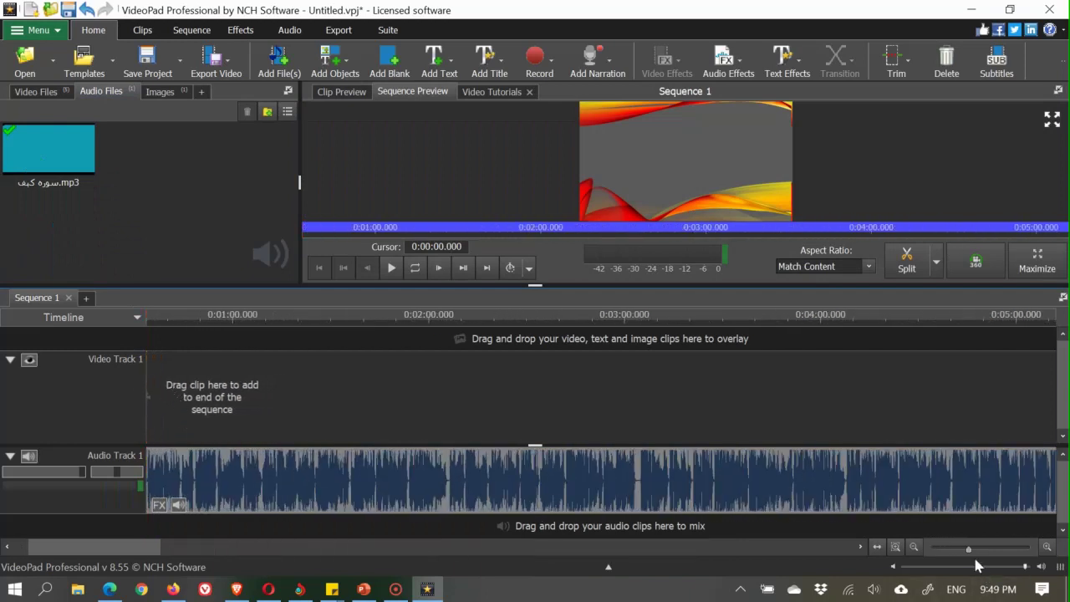
pyautogui.moveTo(970, 555)
pyautogui.mouseDown()
pyautogui.moveTo(953, 555)
pyautogui.moveTo(1003, 553)
pyautogui.moveTo(989, 558)
pyautogui.mouseUp()
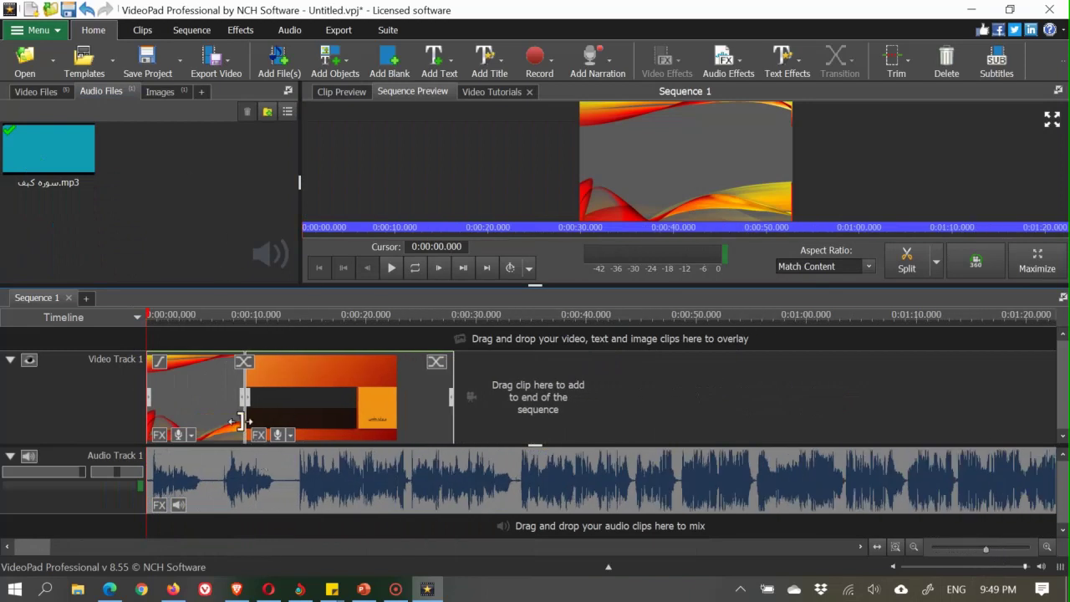
# - Apply a 0:00:01.844 fade-in to the first video clip and a Split - Vertical transition between the two video clips
pyautogui.click(158, 362)
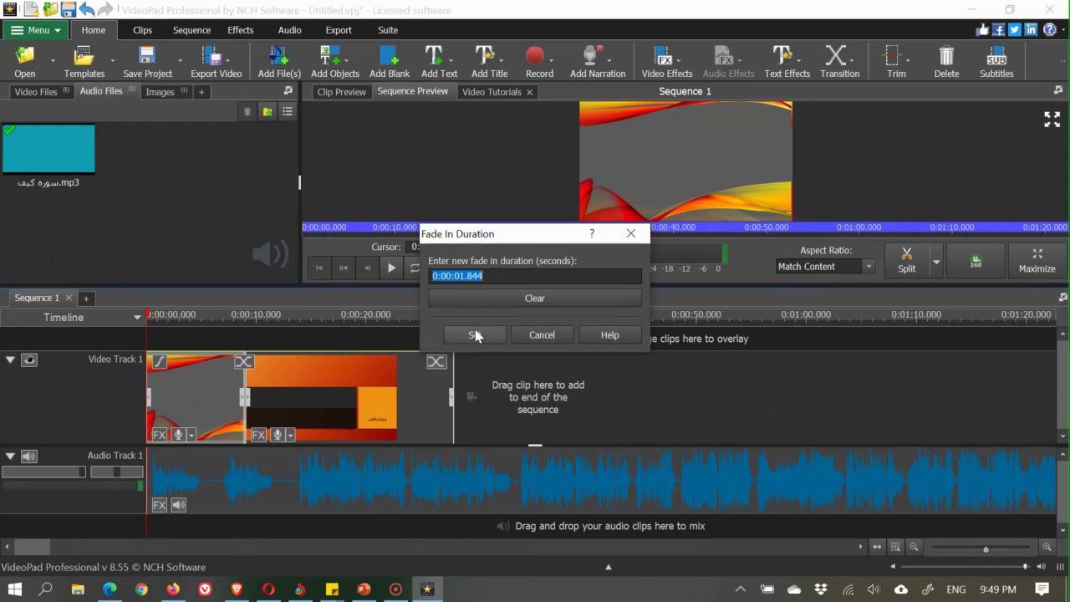
pyautogui.click(475, 335)
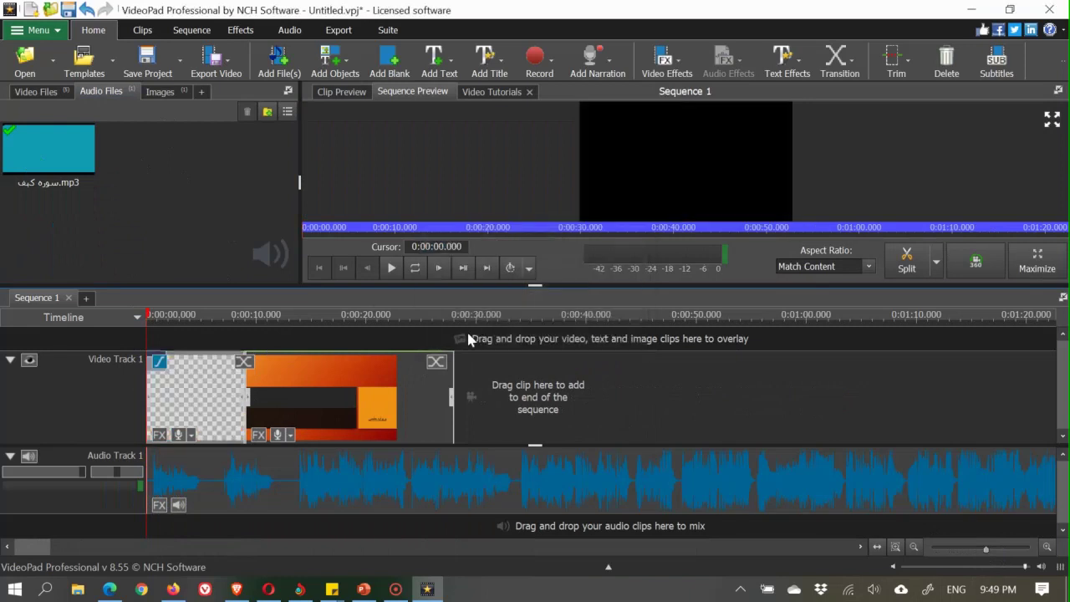
pyautogui.click(245, 364)
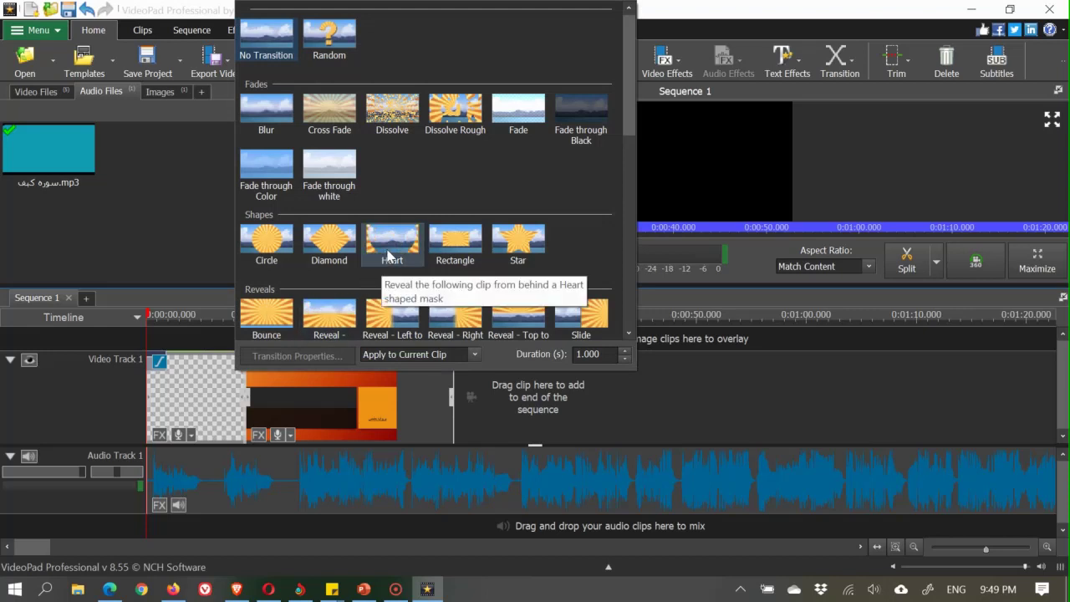
pyautogui.scroll(-1, 387, 255)
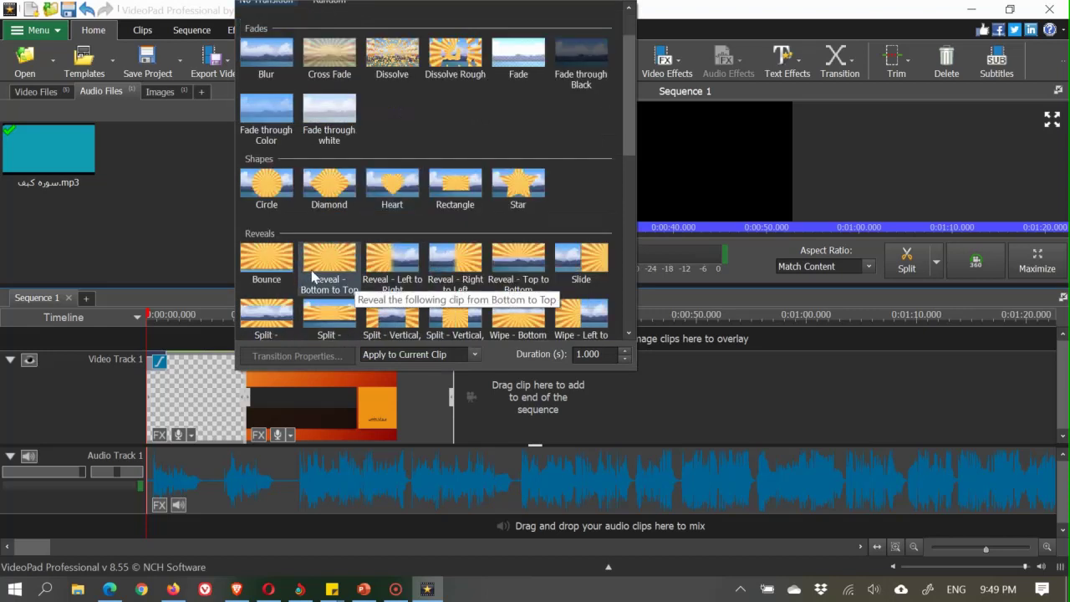
pyautogui.click(455, 319)
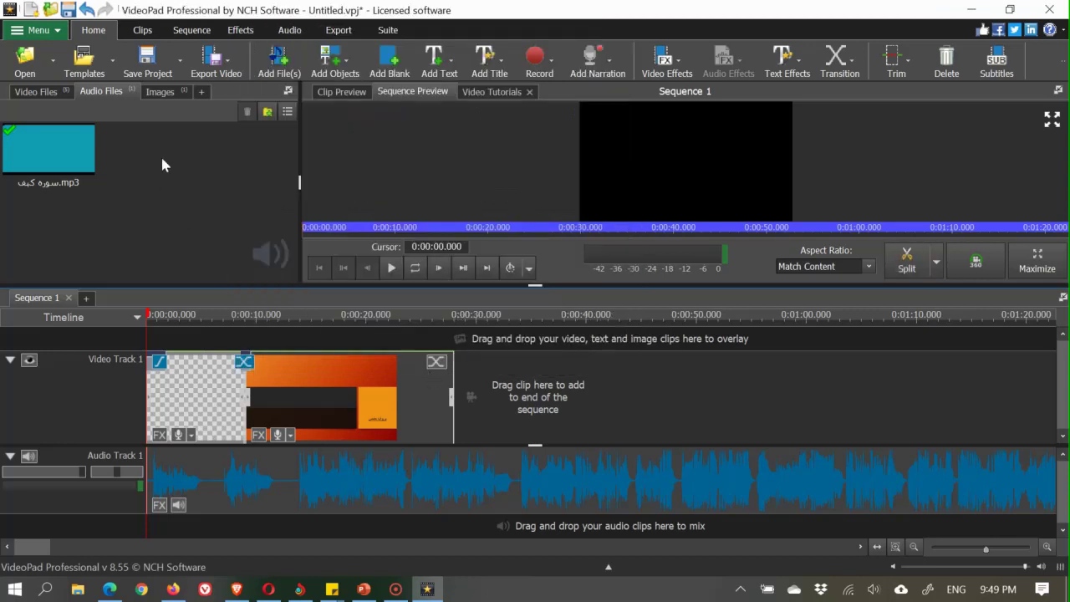
# - Append the image كهف.jpg to the end of Video Track 1 and apply a Dissolve transition between it and the preceding clip
pyautogui.click(172, 92)
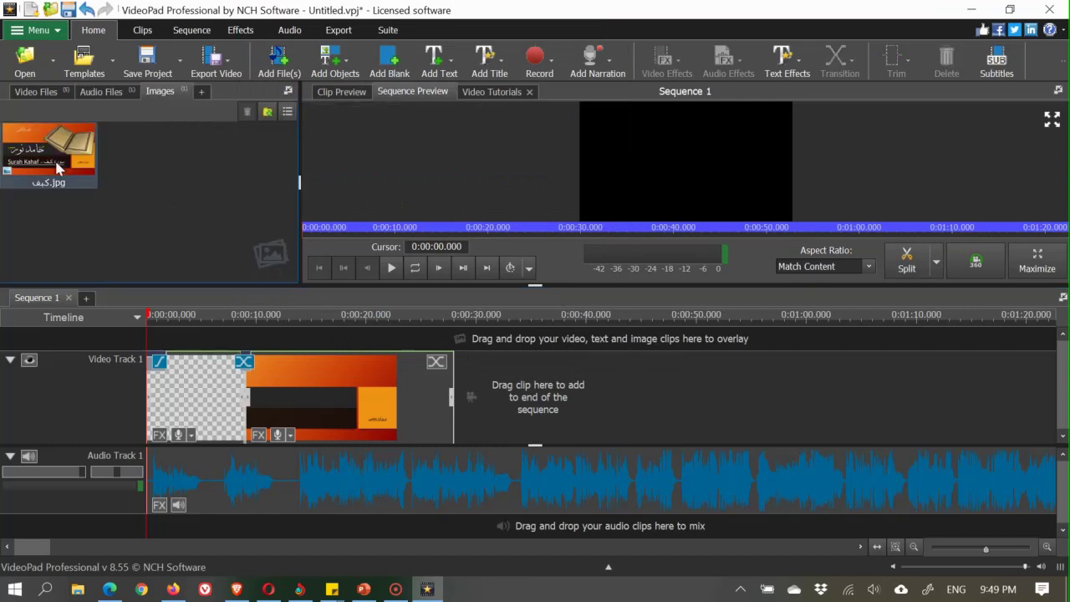
pyautogui.moveTo(52, 157); pyautogui.dragTo(462, 393)
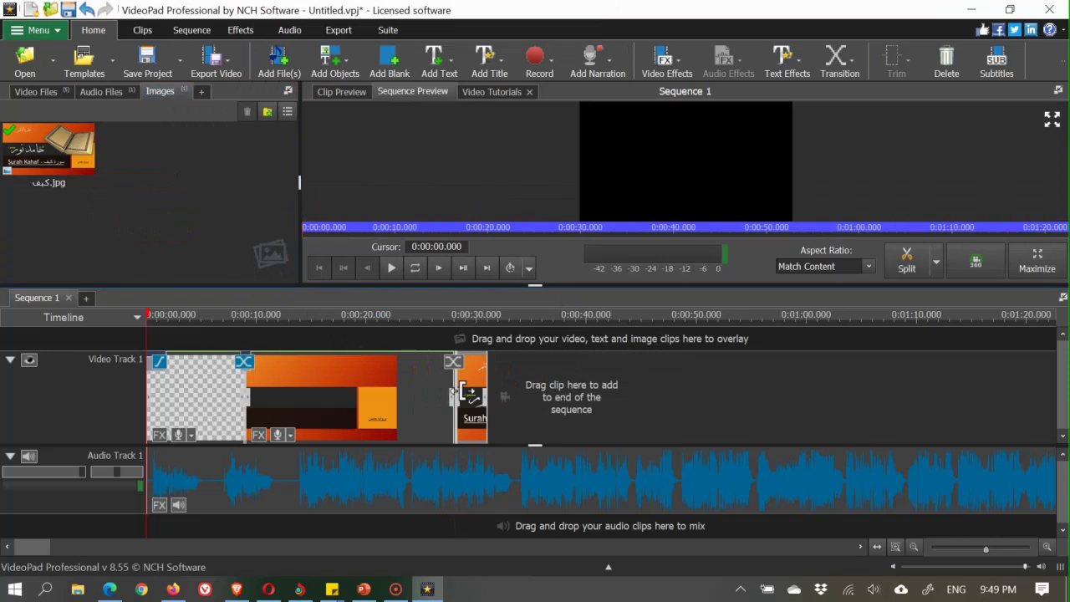
pyautogui.click(452, 363)
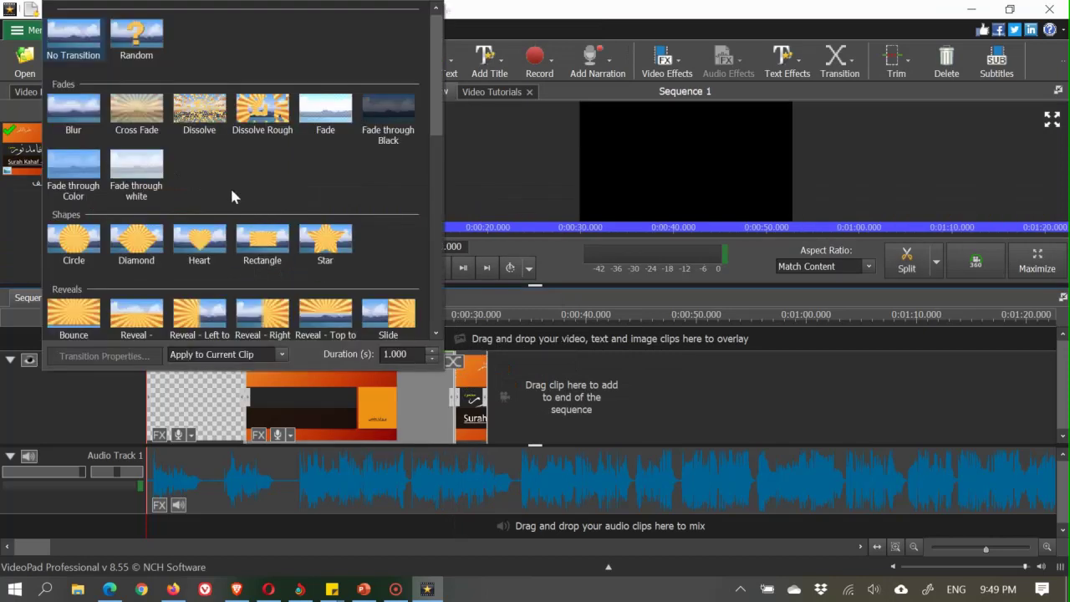
pyautogui.click(203, 112)
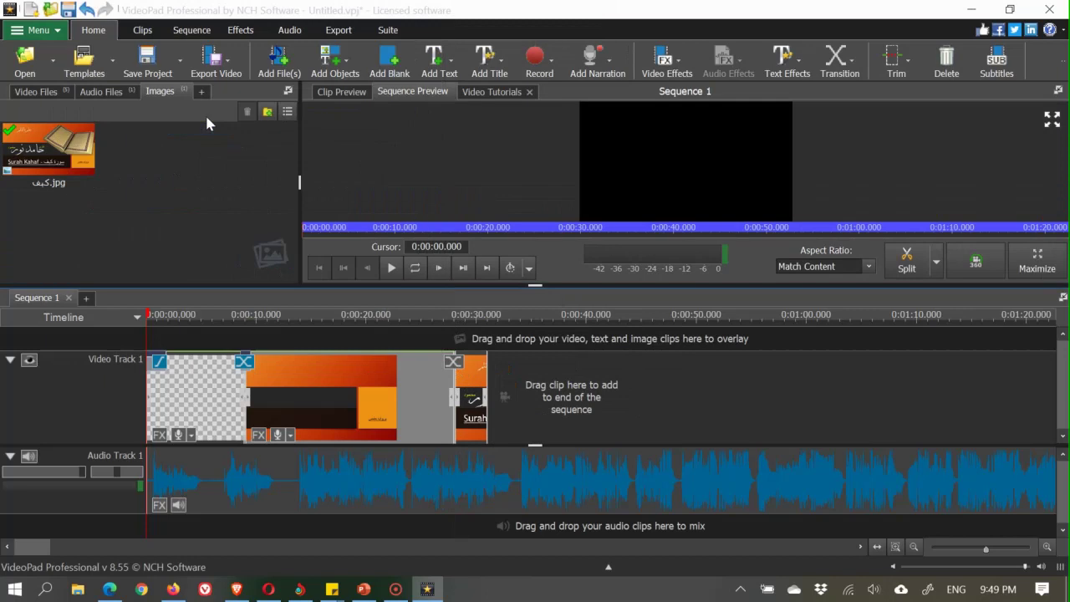
# - Extend the image clip on Video Track 1 so that it ends at about 0:04:00
pyautogui.moveTo(482, 397); pyautogui.dragTo(961, 402)
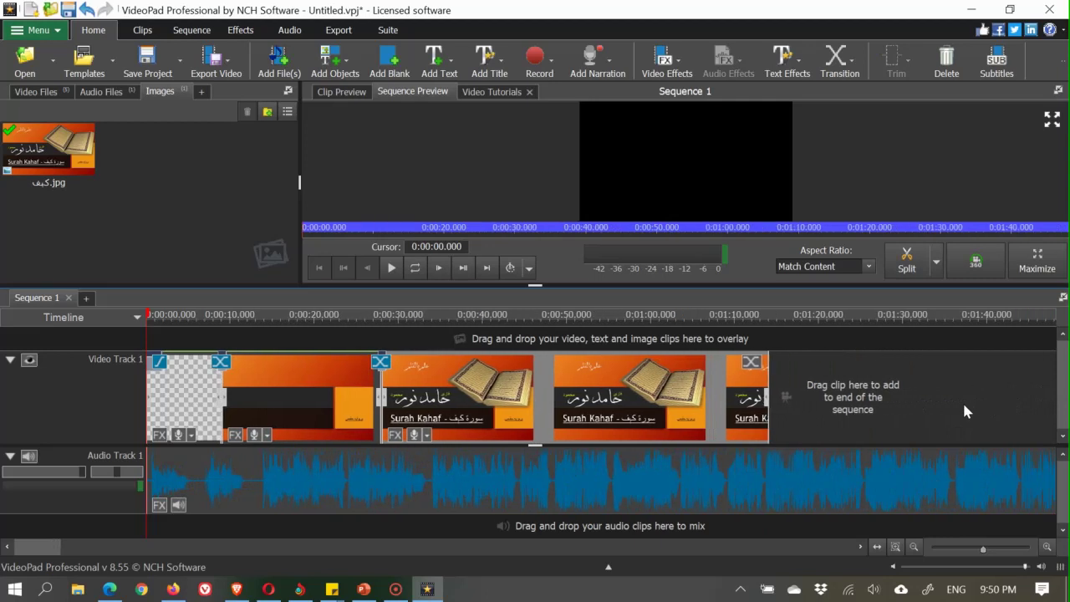
pyautogui.click(982, 550)
pyautogui.moveTo(981, 551); pyautogui.dragTo(977, 550)
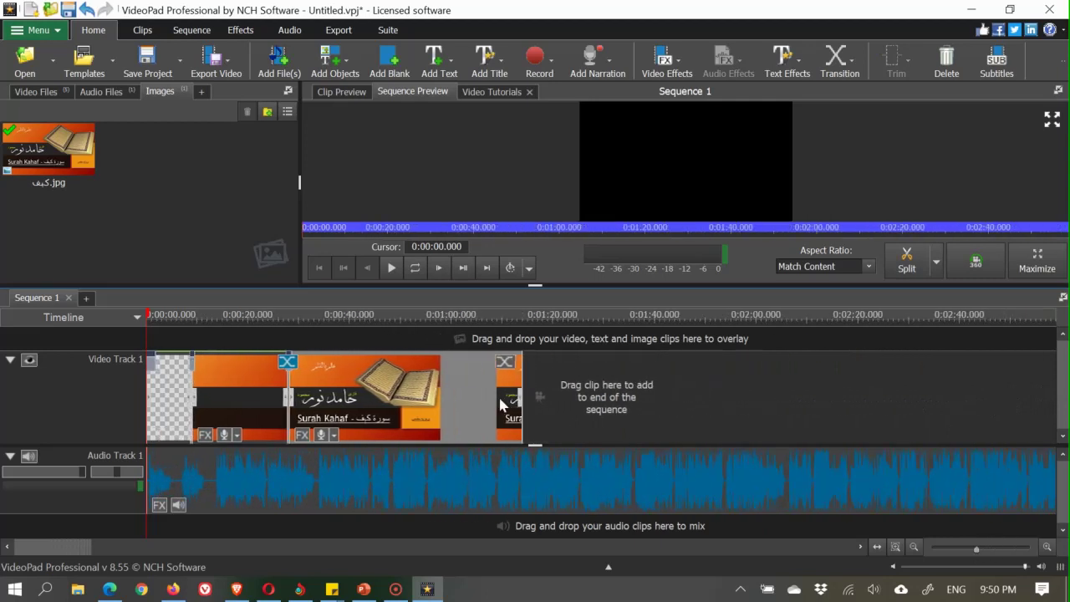
pyautogui.moveTo(516, 395); pyautogui.dragTo(982, 440)
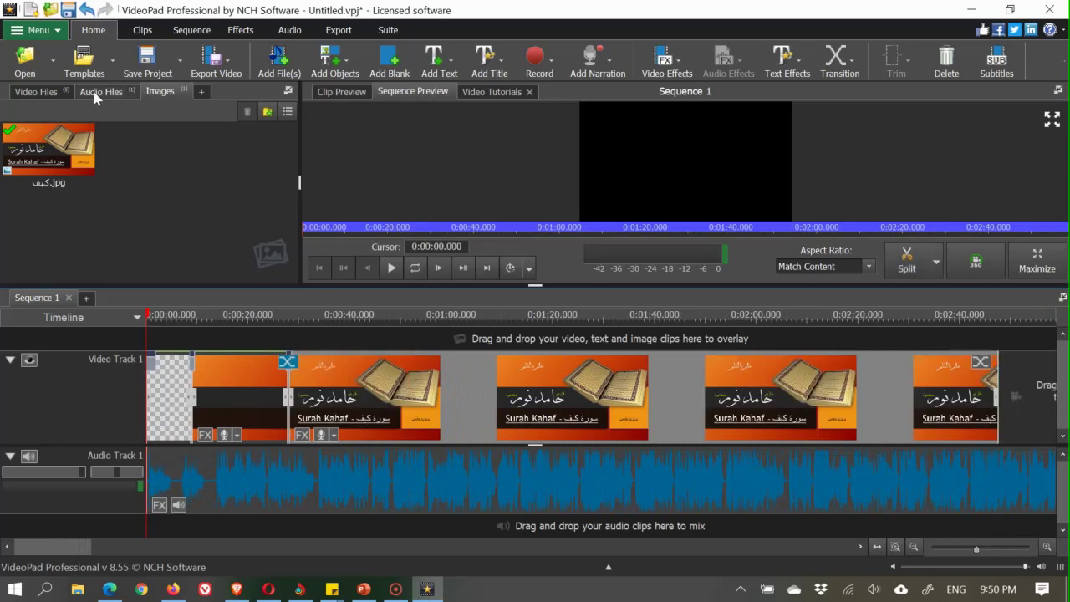
pyautogui.click(48, 92)
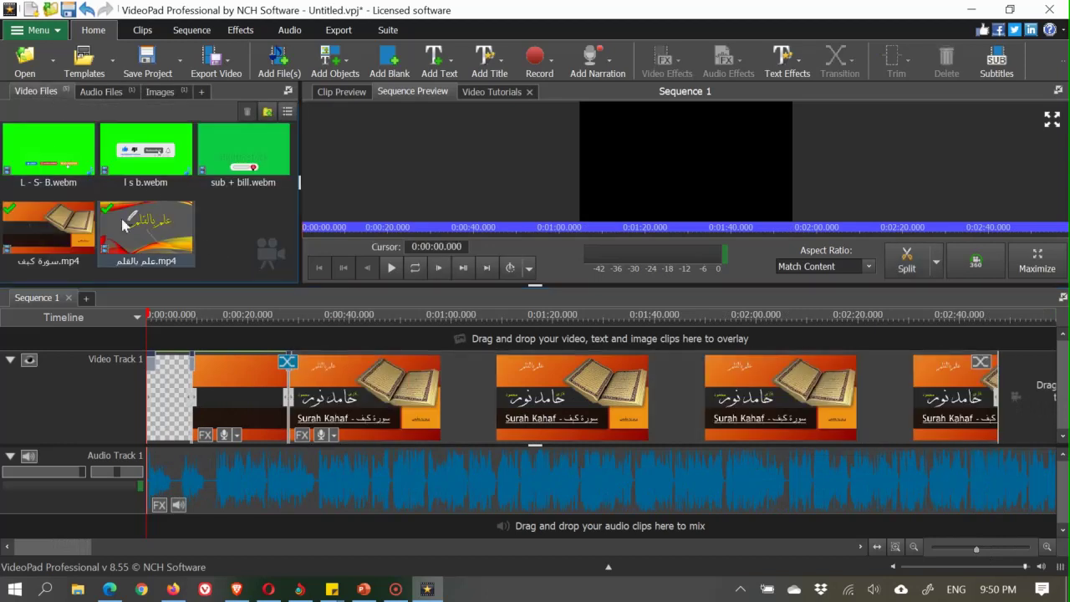
pyautogui.click(862, 546)
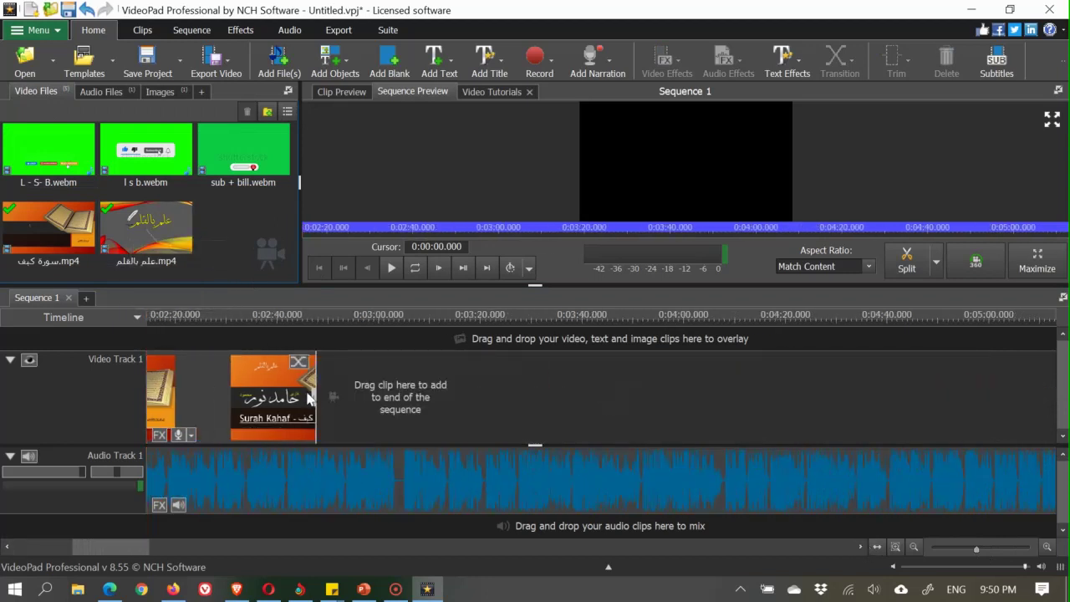
pyautogui.moveTo(314, 396); pyautogui.dragTo(687, 393)
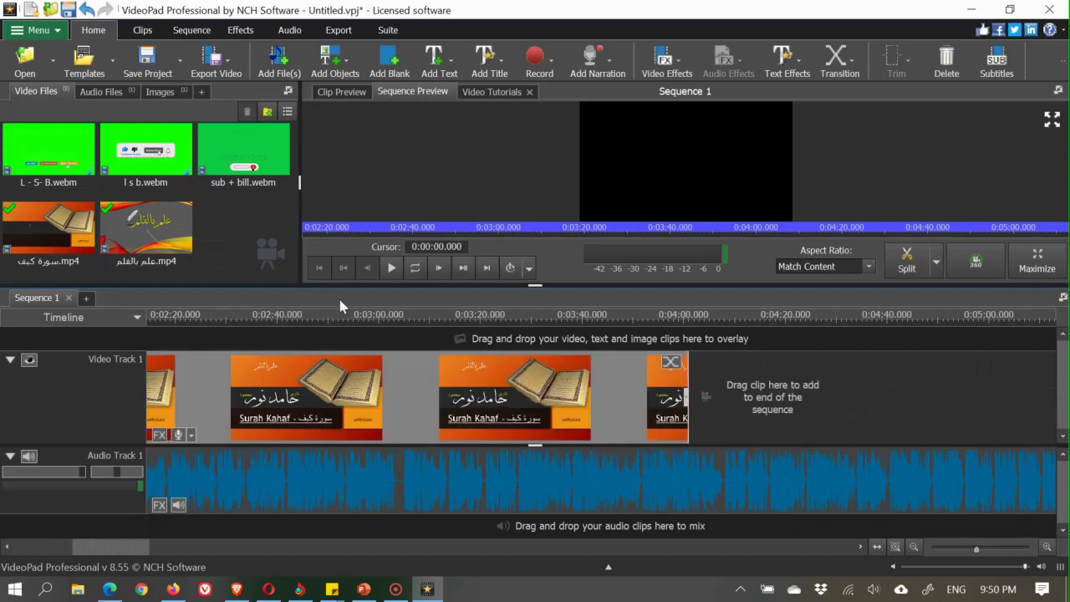
# - Append علم بالقلم.mp4 to the end of Video Track 1 and apply a Squares transition between it and the preceding clip
pyautogui.moveTo(141, 233); pyautogui.dragTo(694, 398)
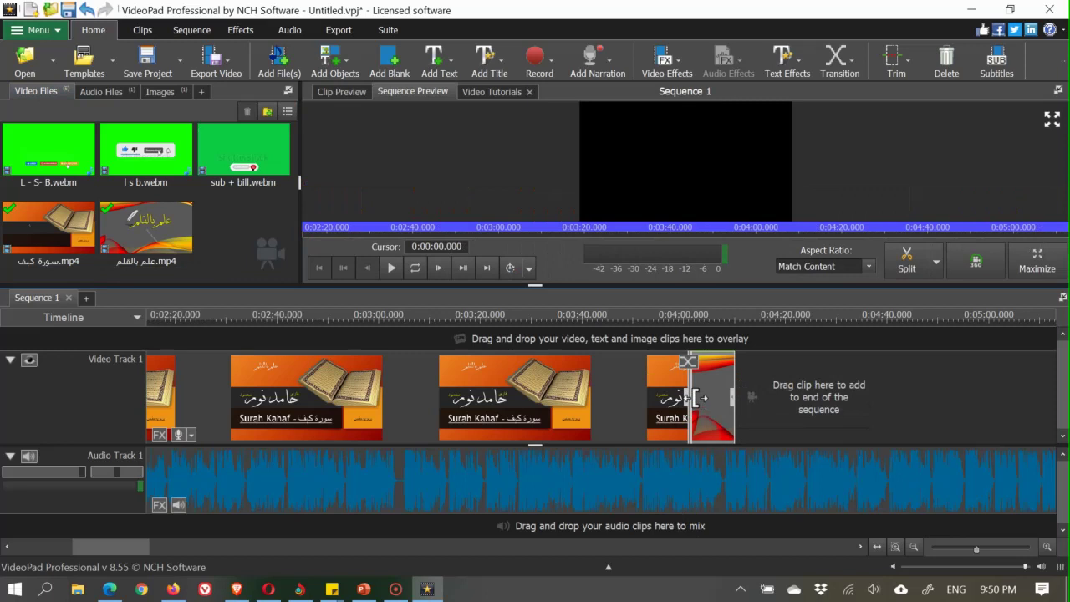
pyautogui.click(693, 360)
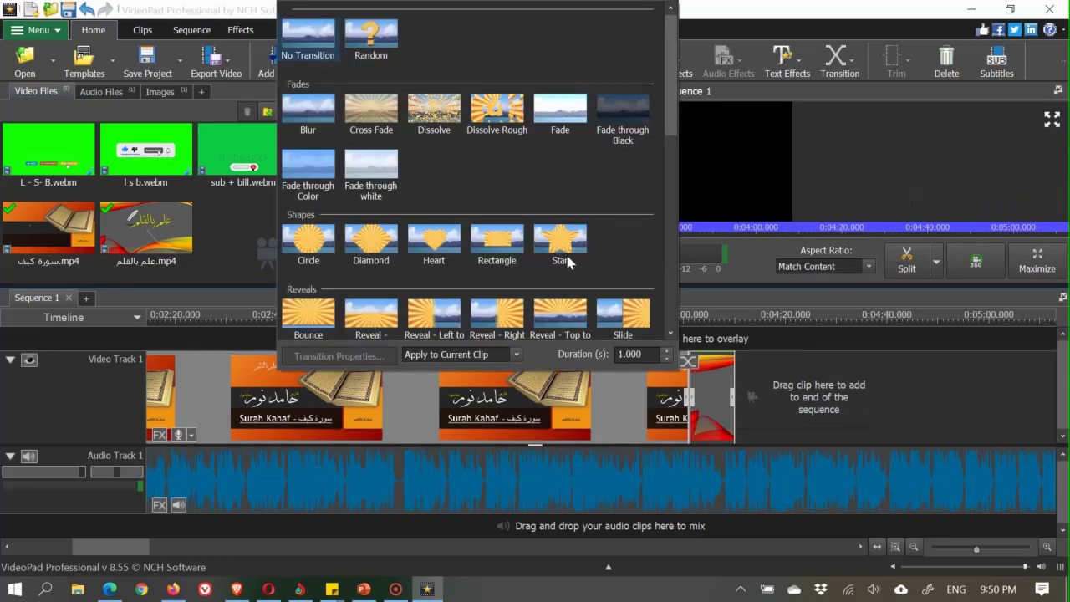
pyautogui.scroll(-2, 560, 239)
pyautogui.scroll(-2, 549, 238)
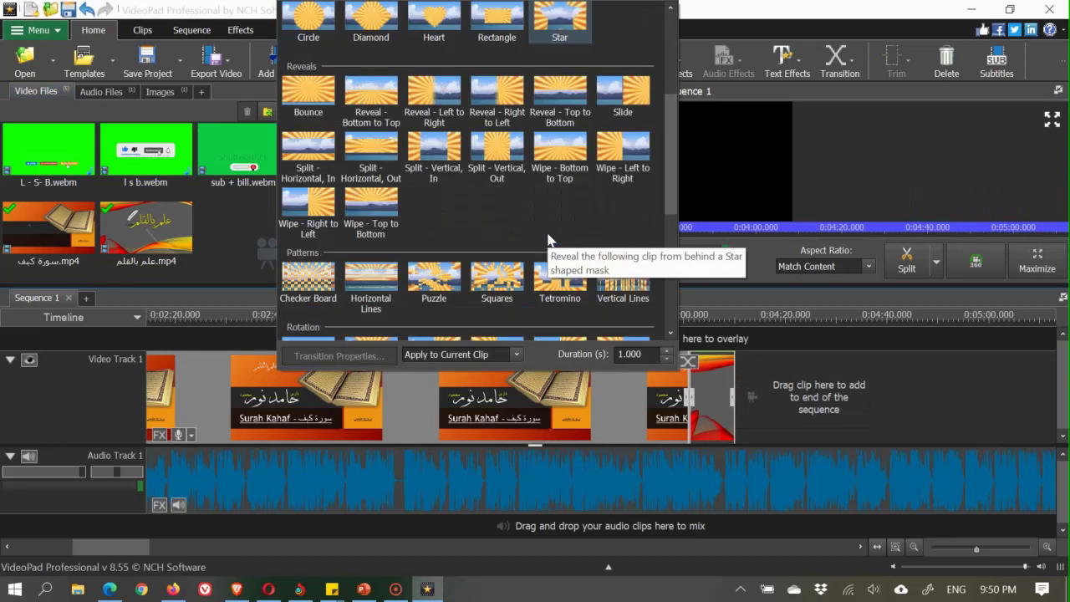
pyautogui.click(501, 292)
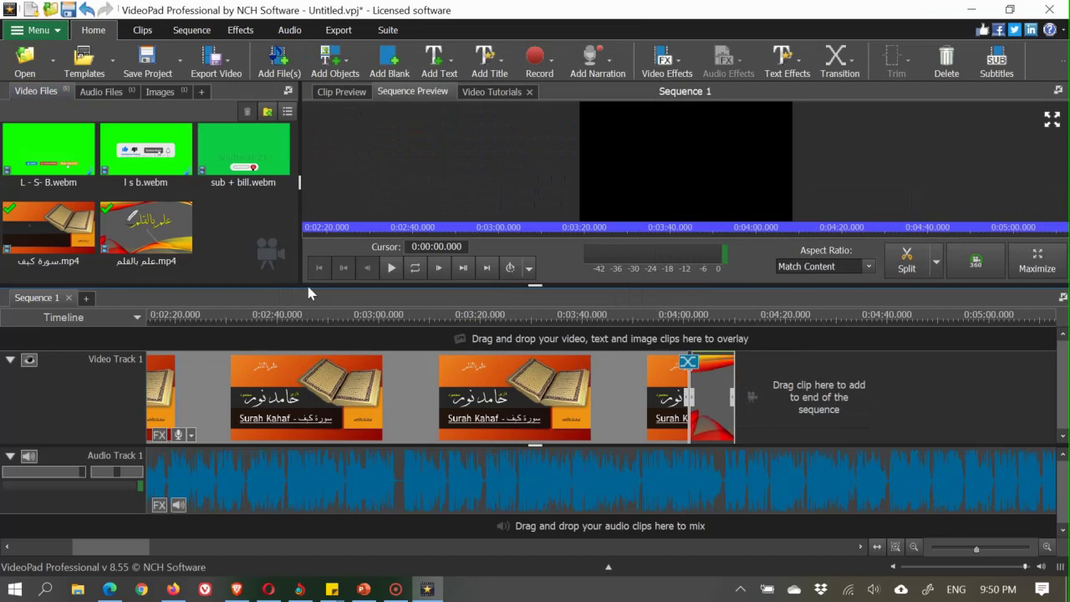
# - Append سورة كهف.mp4 to the end of Video Track 1 and apply a Vertical Lines transition between it and the preceding clip
pyautogui.moveTo(18, 244); pyautogui.dragTo(741, 392)
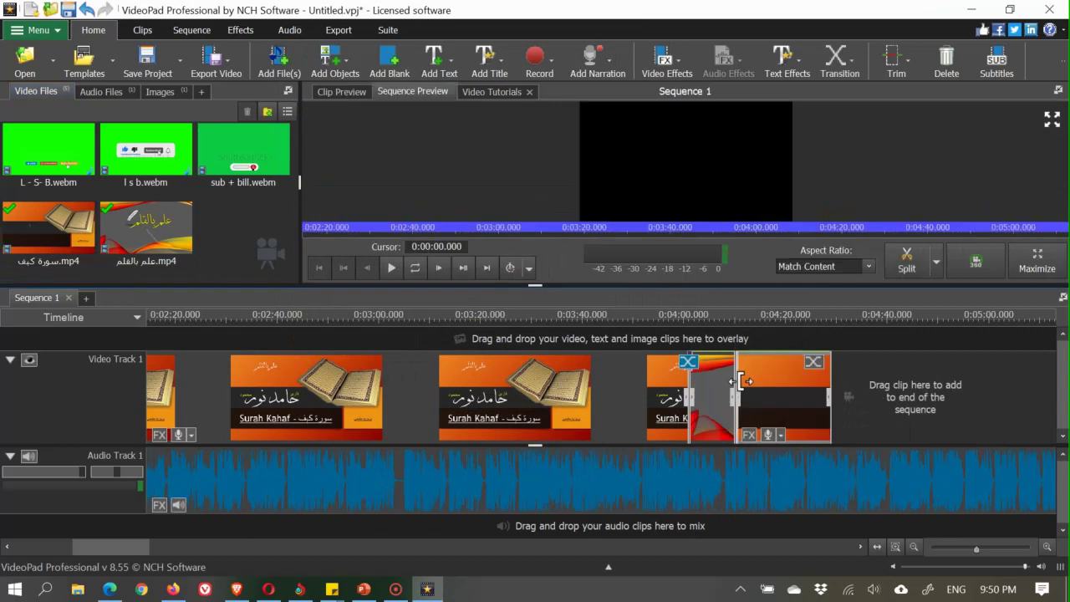
pyautogui.scroll(5, 740, 381)
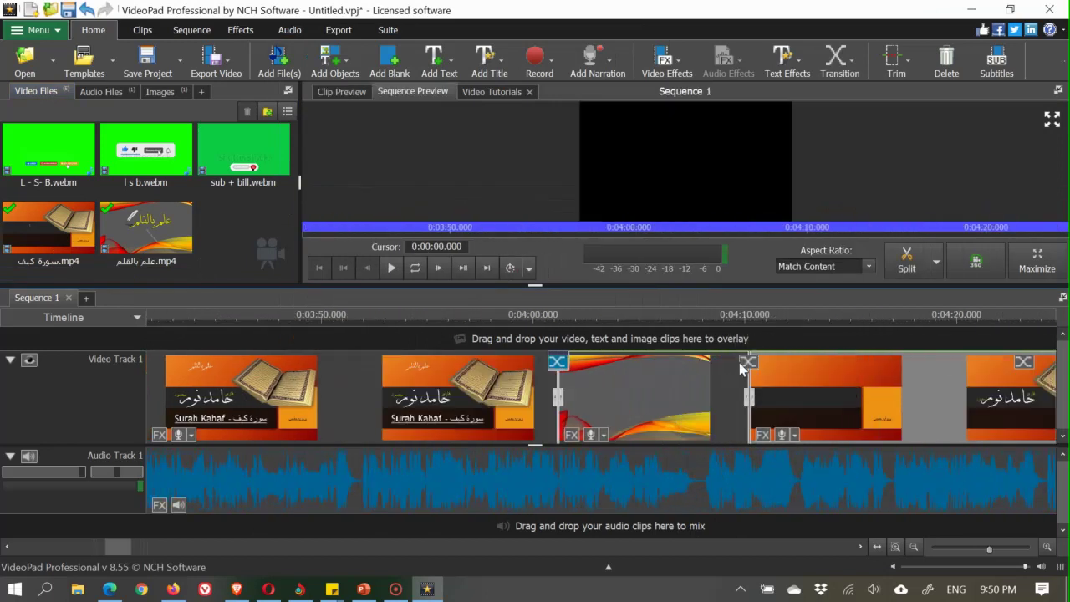
pyautogui.click(747, 363)
pyautogui.scroll(-4, 634, 273)
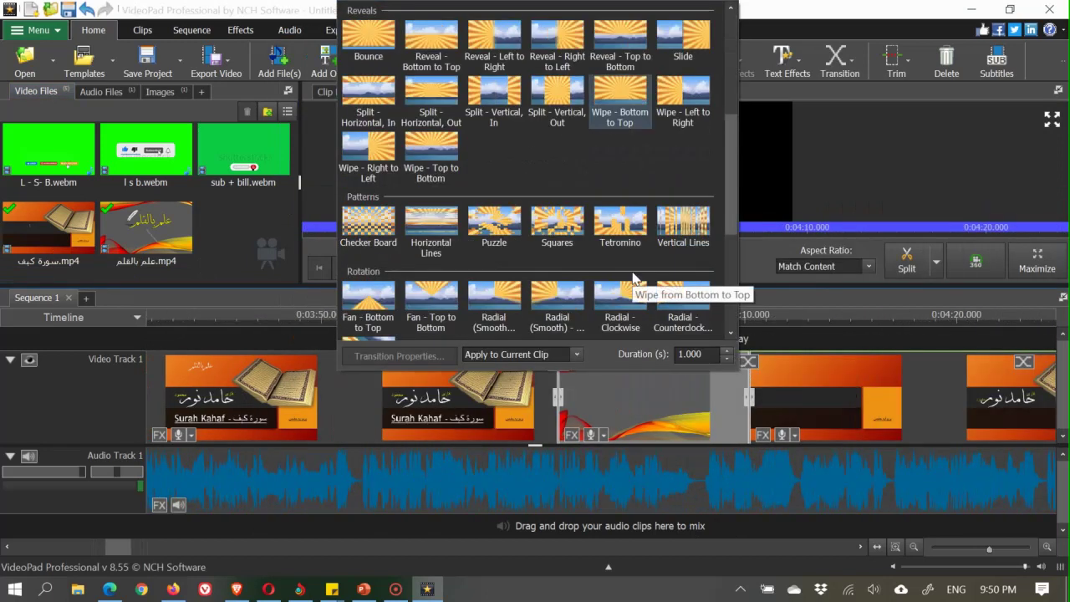
pyautogui.click(685, 241)
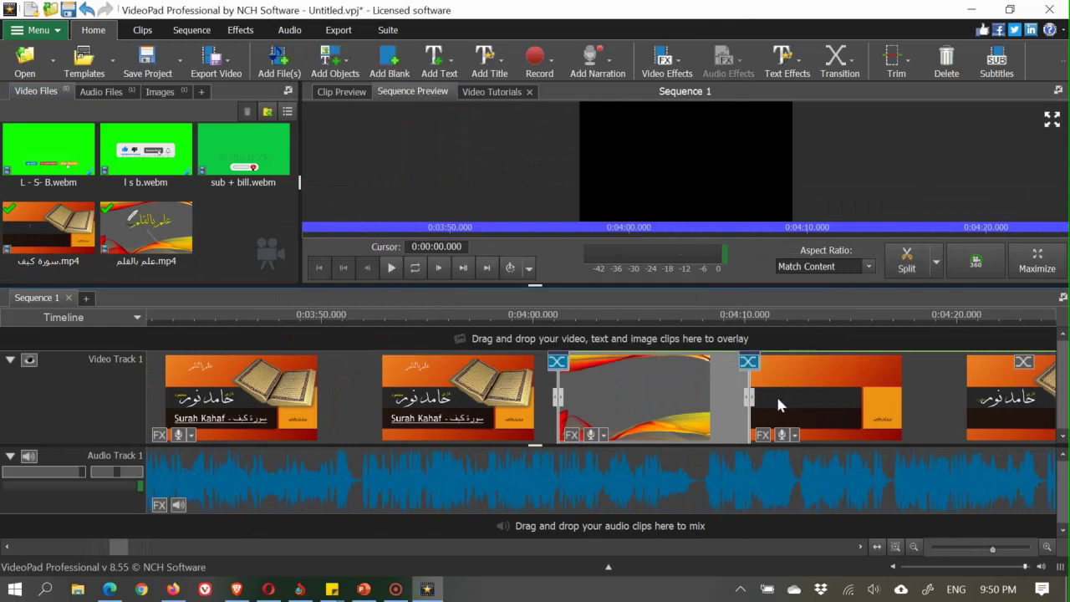
# - Scrub the sequence across the last three clips on Video Track 1 to review their transitions
pyautogui.scroll(-1, 777, 403)
pyautogui.click(719, 318)
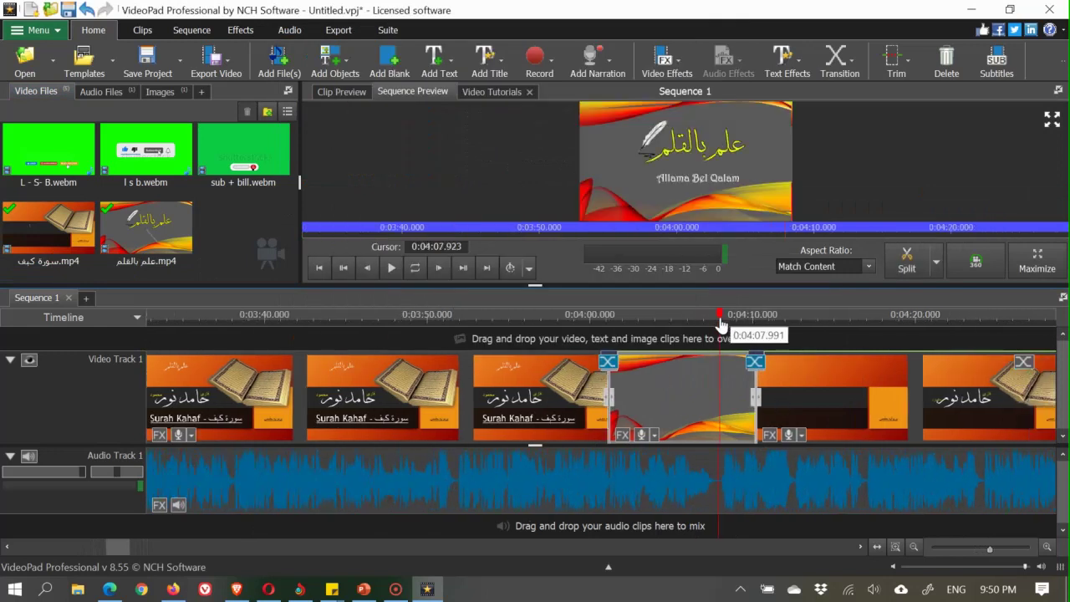
pyautogui.moveTo(727, 324); pyautogui.dragTo(774, 326)
pyautogui.moveTo(595, 322); pyautogui.dragTo(622, 329)
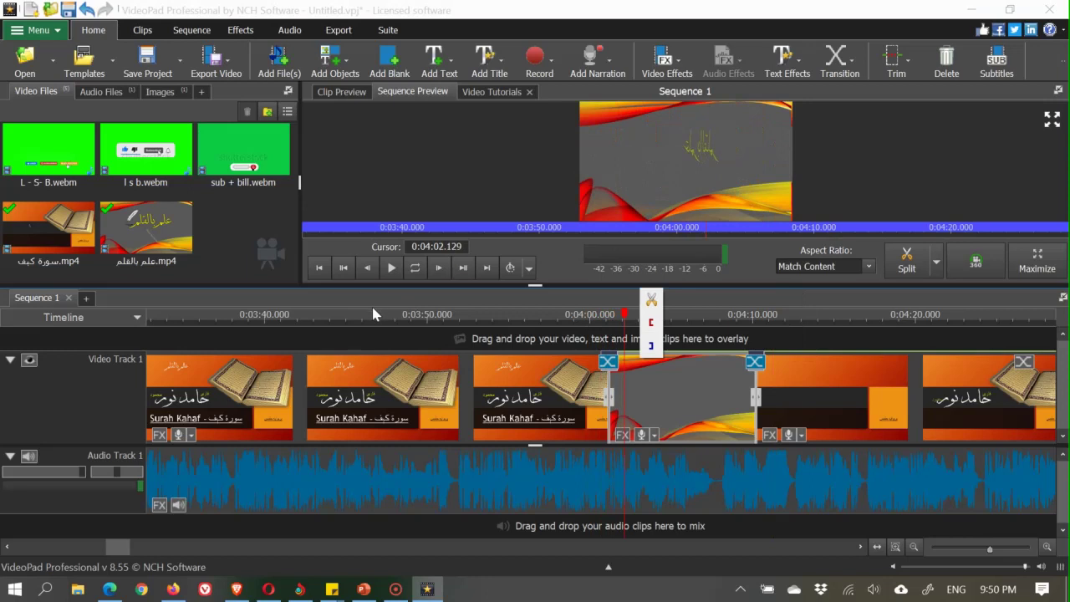
pyautogui.click(384, 325)
pyautogui.moveTo(404, 326); pyautogui.dragTo(830, 347)
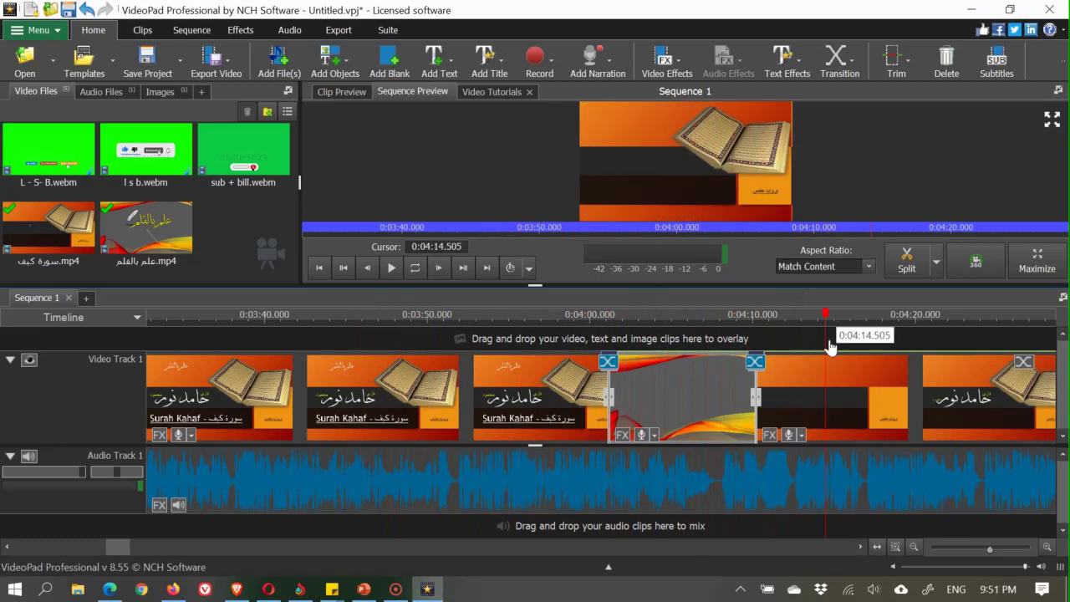
# - Overlay l s b.webm above Video Track 1 on a new video track, starting at about 0:02:19
pyautogui.scroll(-2, 843, 414)
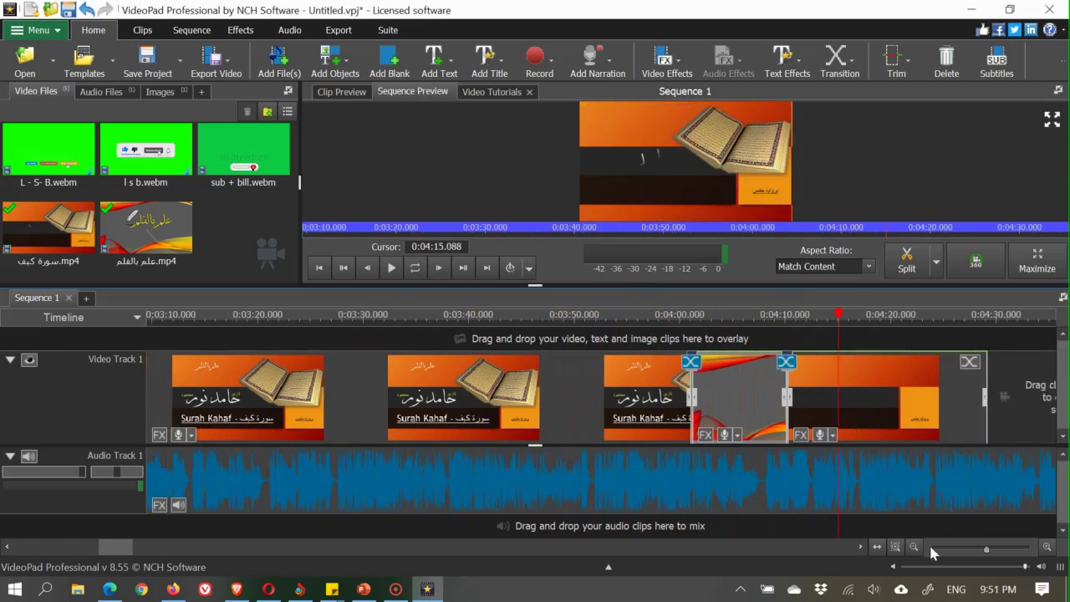
pyautogui.moveTo(986, 549); pyautogui.dragTo(970, 551)
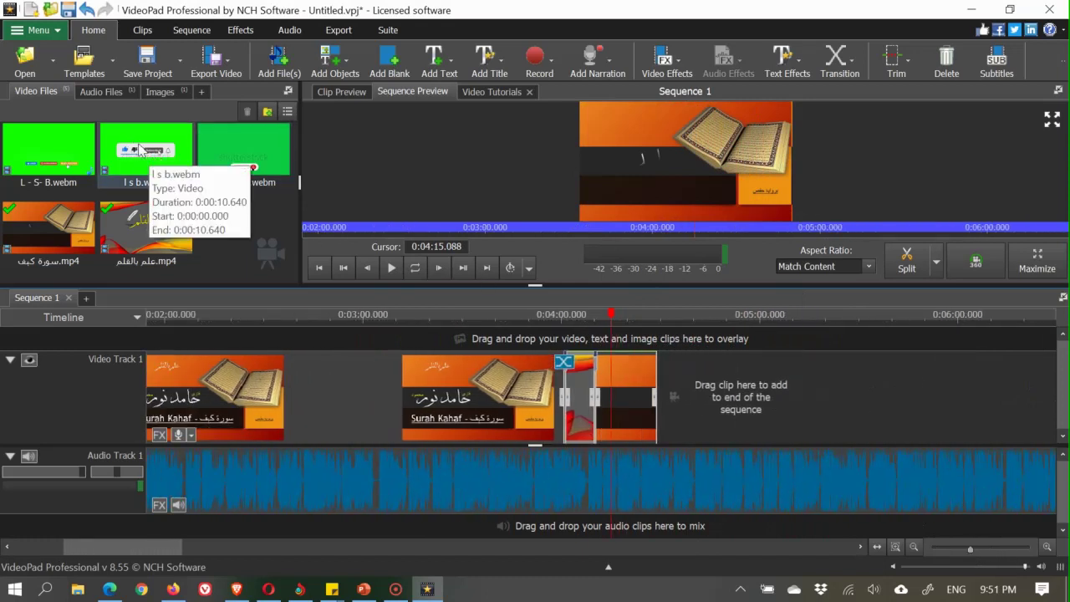
pyautogui.moveTo(115, 164); pyautogui.dragTo(355, 335)
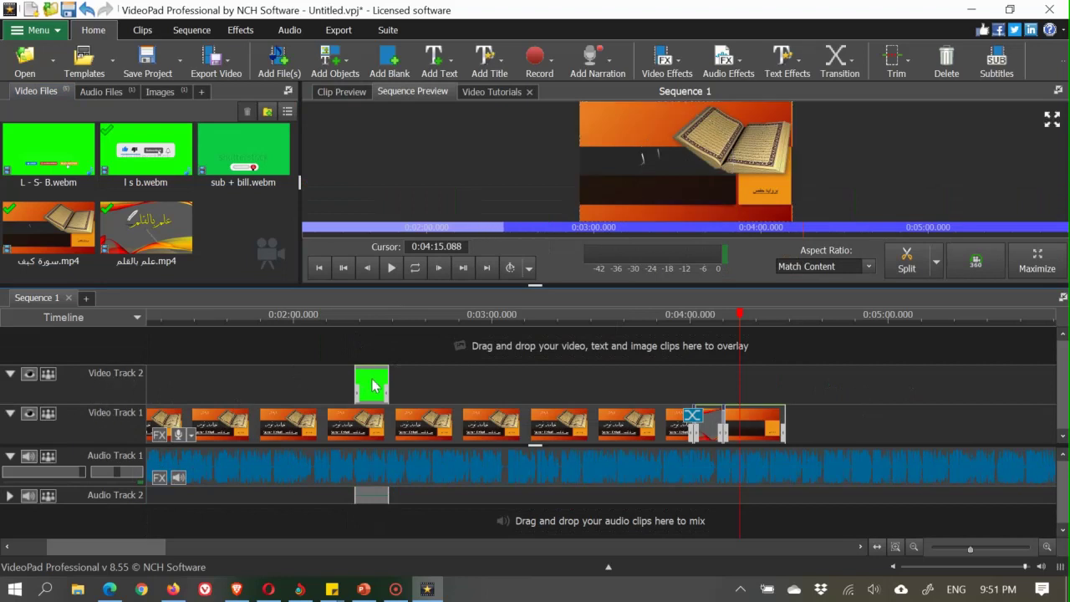
# - Apply a 0:00:01.844 fade-in to the l s b.webm clip on Video Track 2
pyautogui.scroll(4, 374, 385)
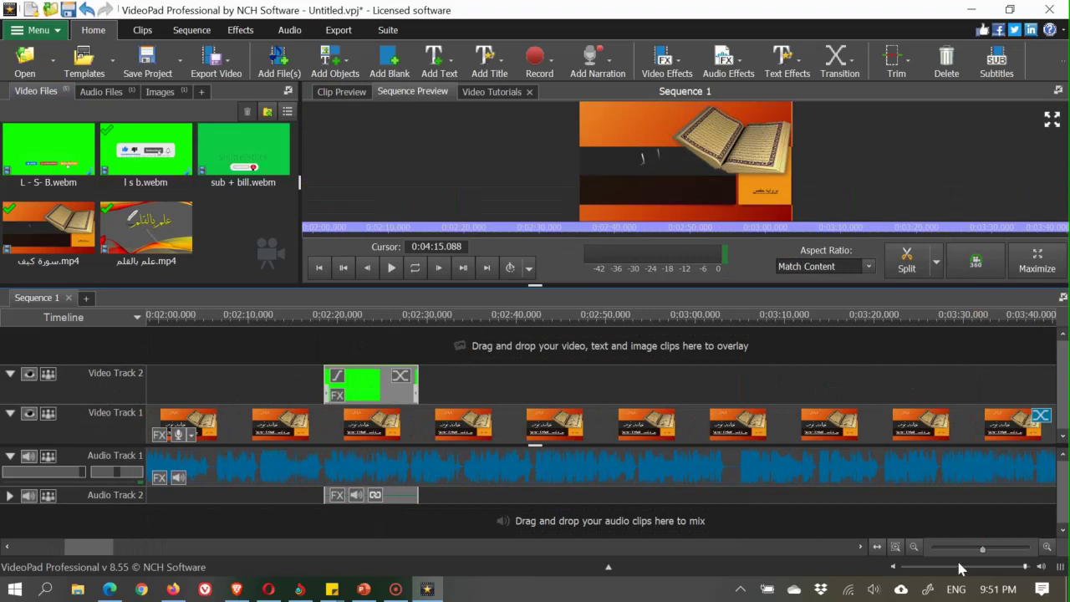
pyautogui.moveTo(979, 552); pyautogui.dragTo(991, 550)
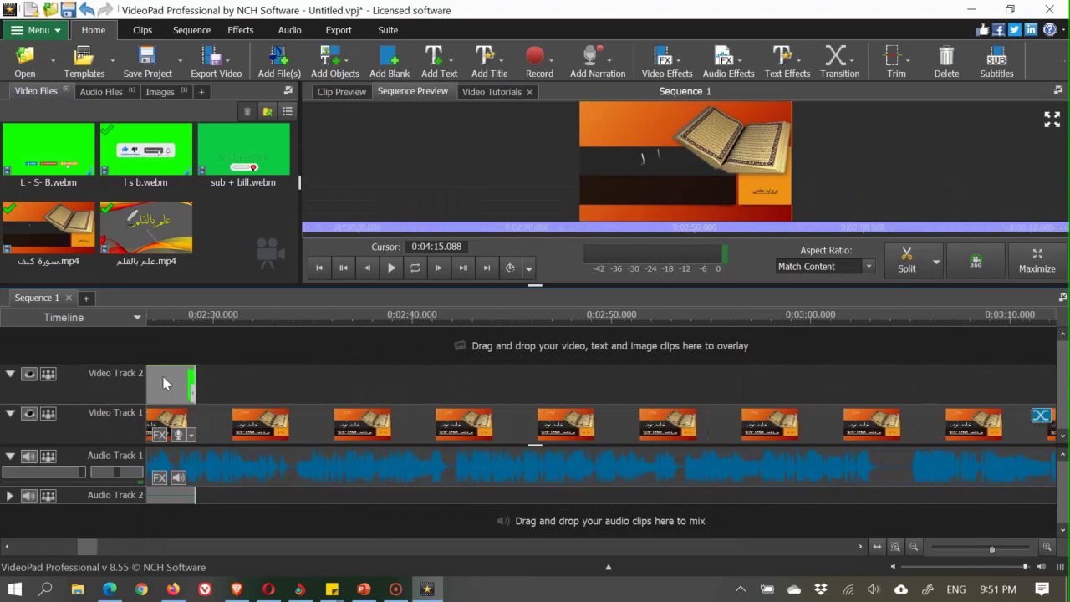
pyautogui.moveTo(87, 547); pyautogui.dragTo(81, 548)
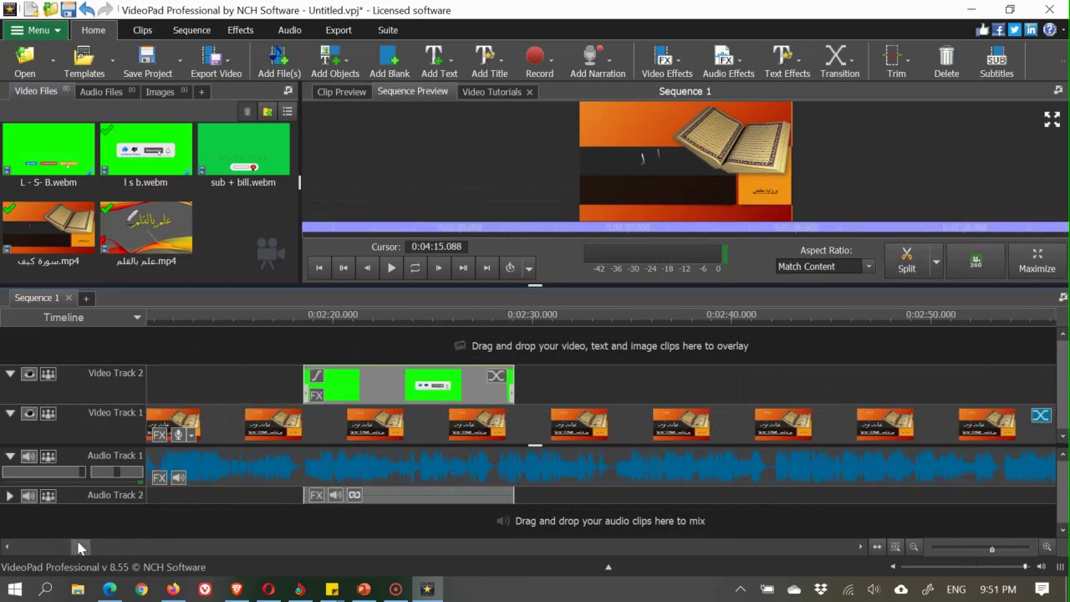
pyautogui.click(318, 377)
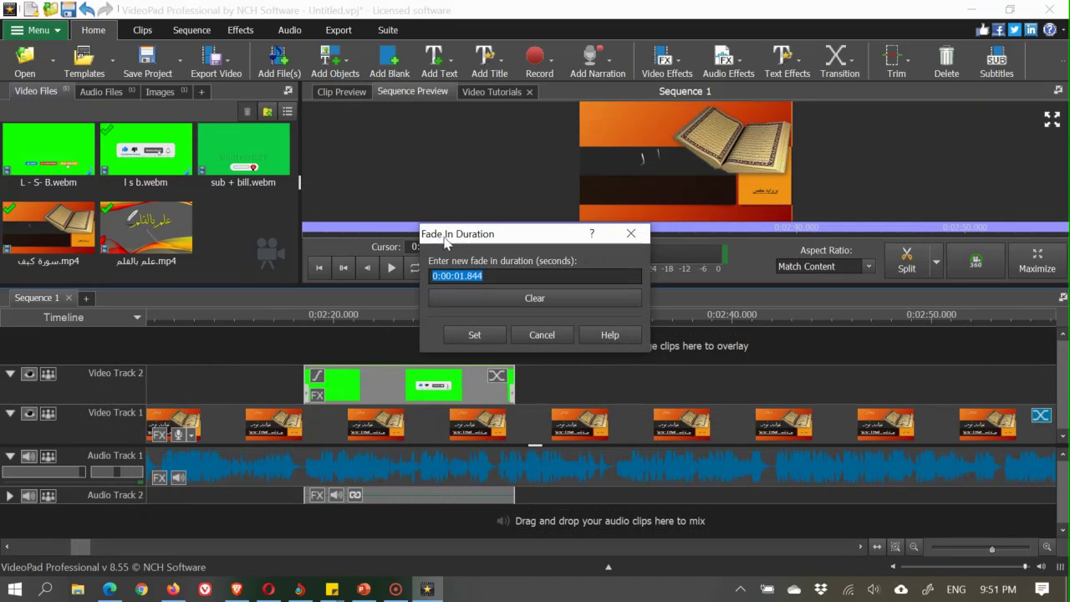
pyautogui.click(457, 333)
# - Add a Green Screen effect with a threshold of 90 to the l s b.webm clip on Video Track 2
pyautogui.moveTo(283, 315); pyautogui.dragTo(282, 338)
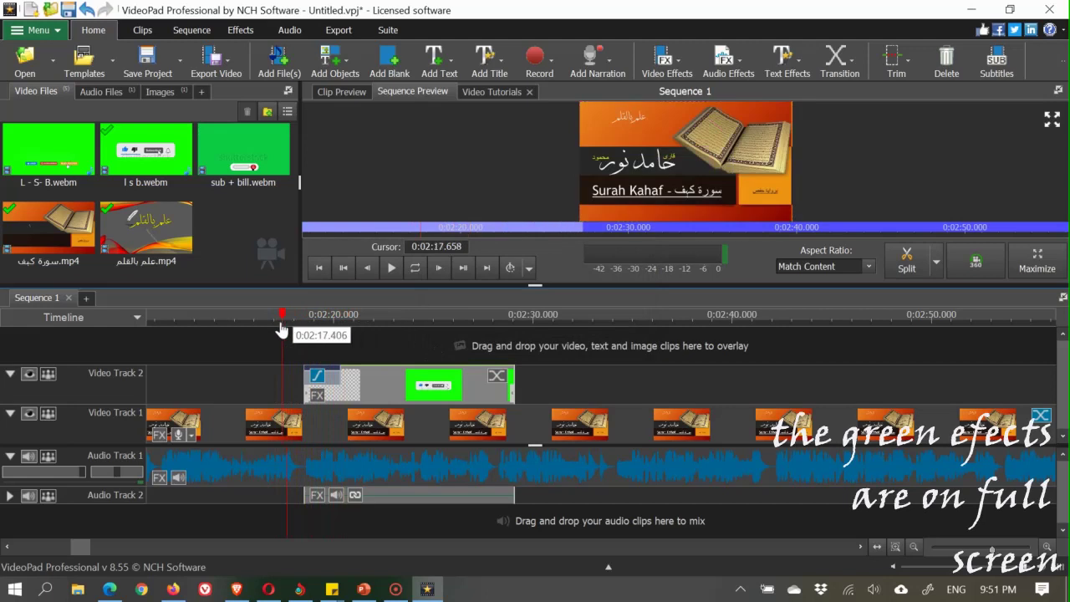
pyautogui.click(317, 395)
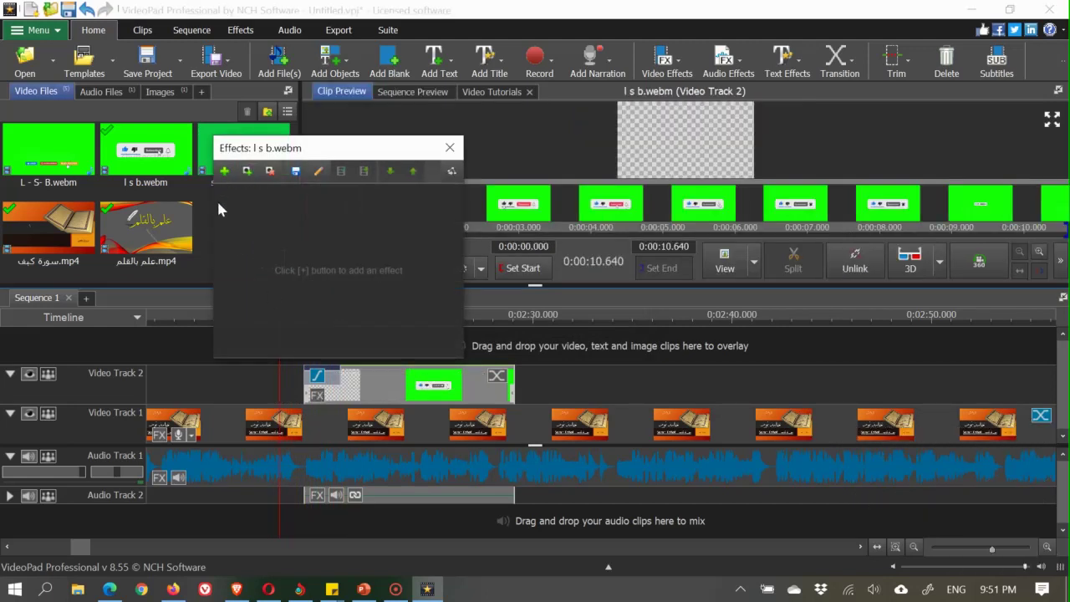
pyautogui.click(224, 173)
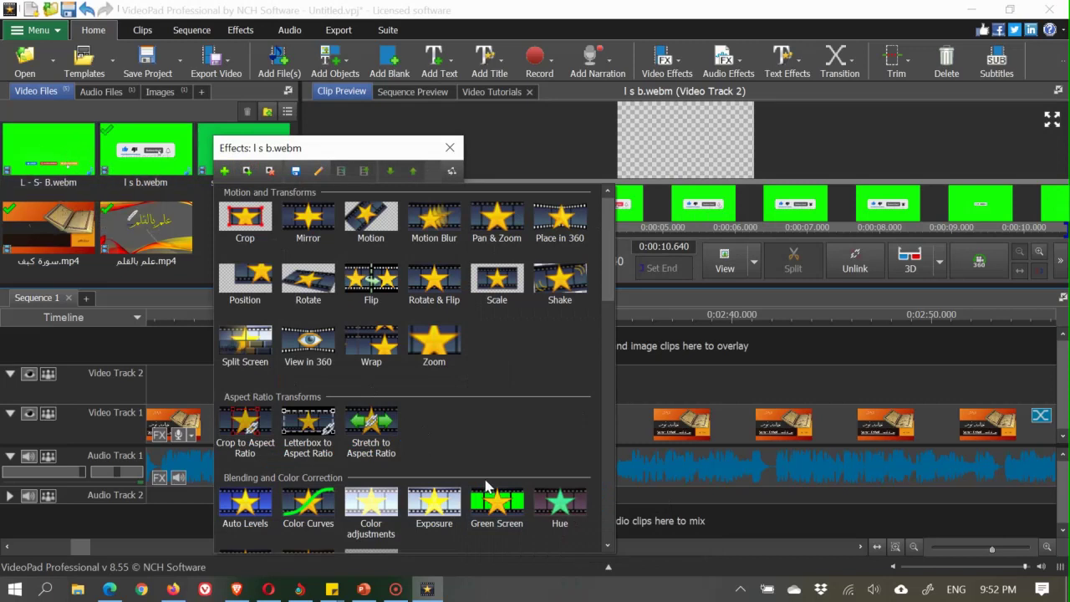
pyautogui.click(495, 505)
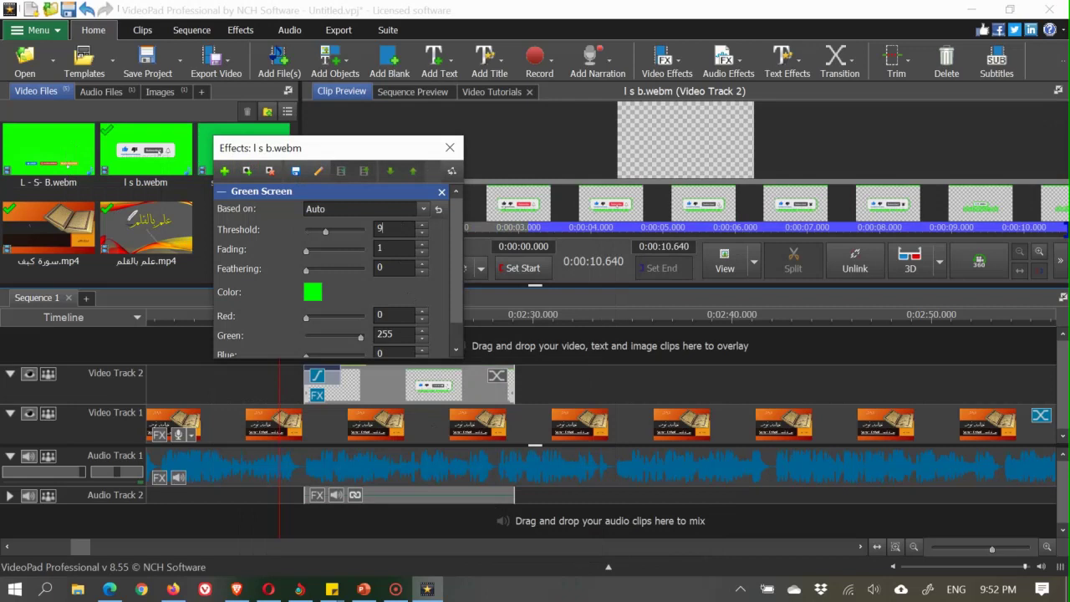
pyautogui.write('0')
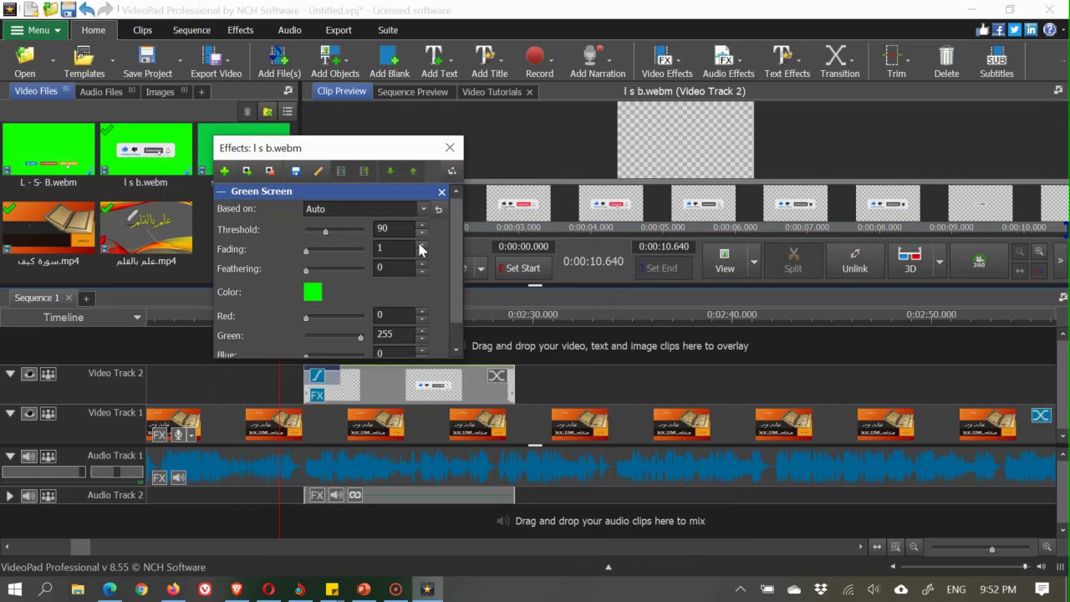
pyautogui.click(491, 157)
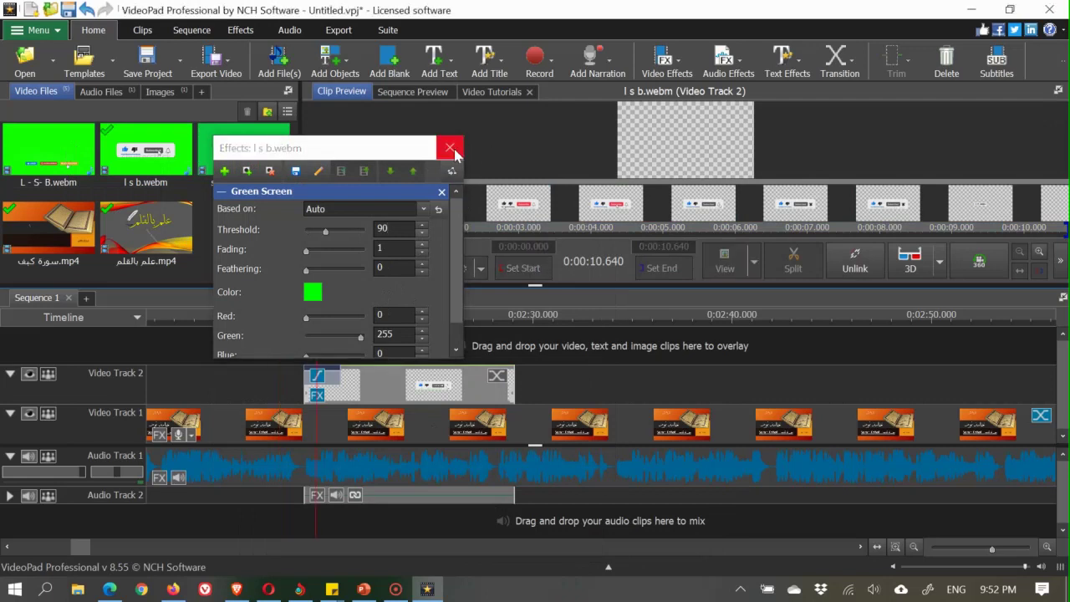
pyautogui.click(451, 149)
# - Preview the keyed l s b.webm overlay over the background video in the sequence, up to about 0:02:23
pyautogui.press('space')
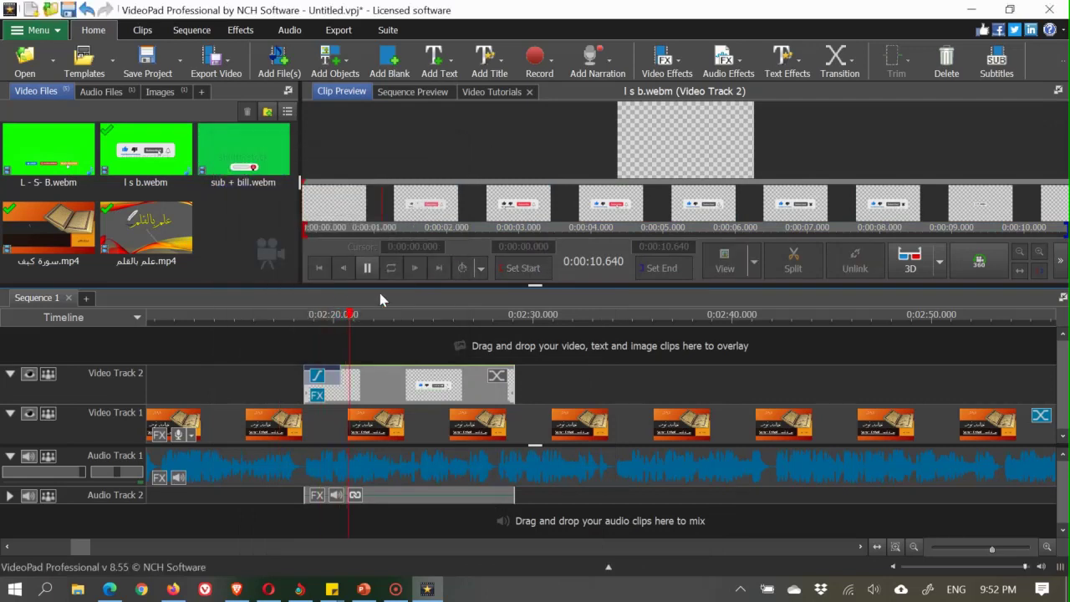
pyautogui.click(271, 376)
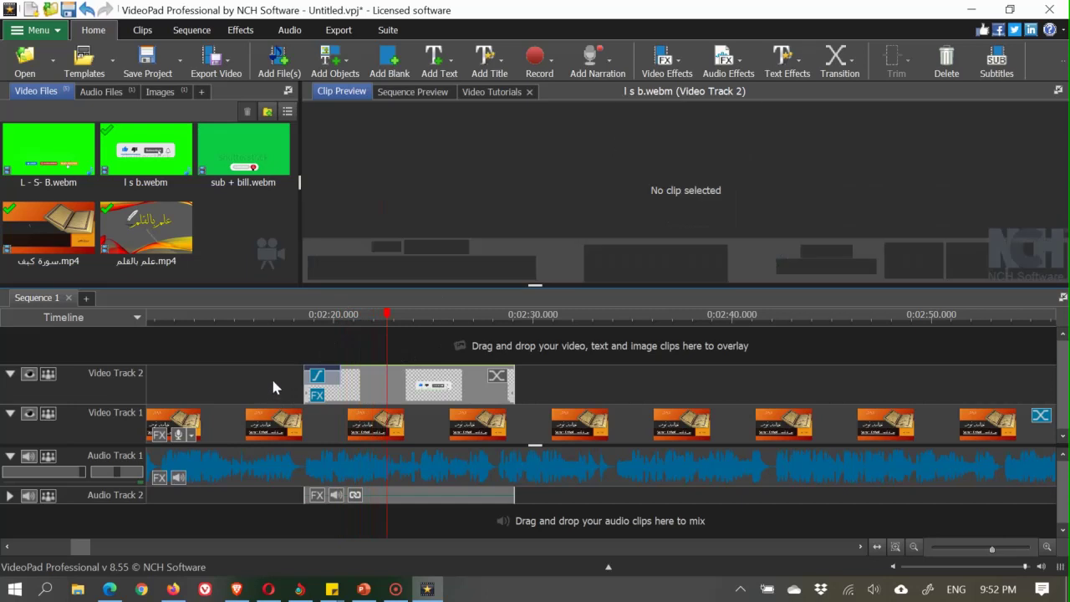
pyautogui.click(278, 314)
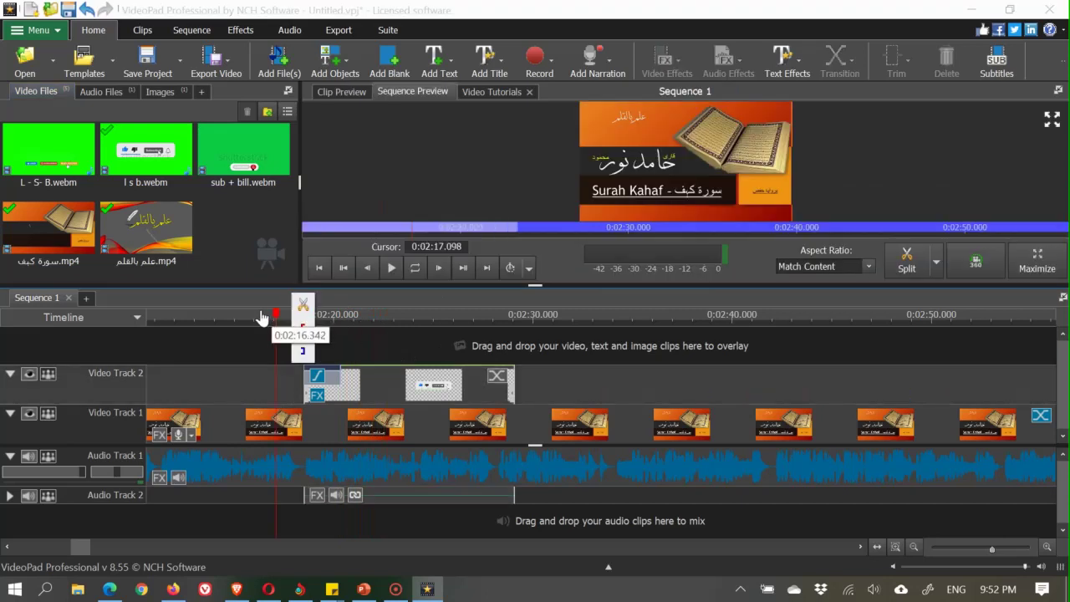
pyautogui.moveTo(262, 321); pyautogui.dragTo(389, 330)
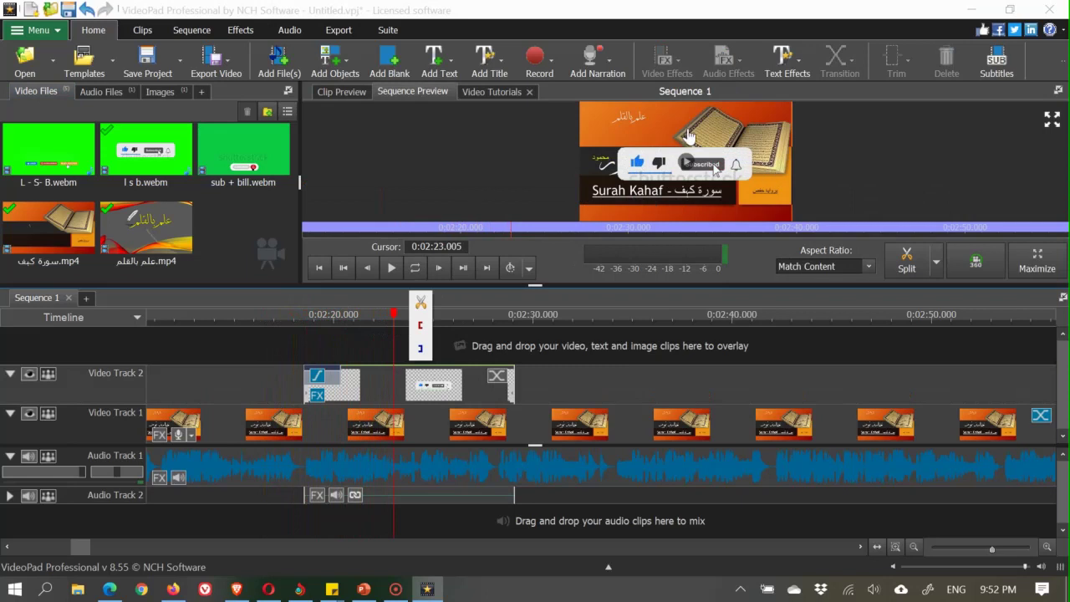
# - Scale down the l s b.webm overlay and reposition it below the Surah Kahaf title, at the lower edge of the frame
pyautogui.click(382, 394)
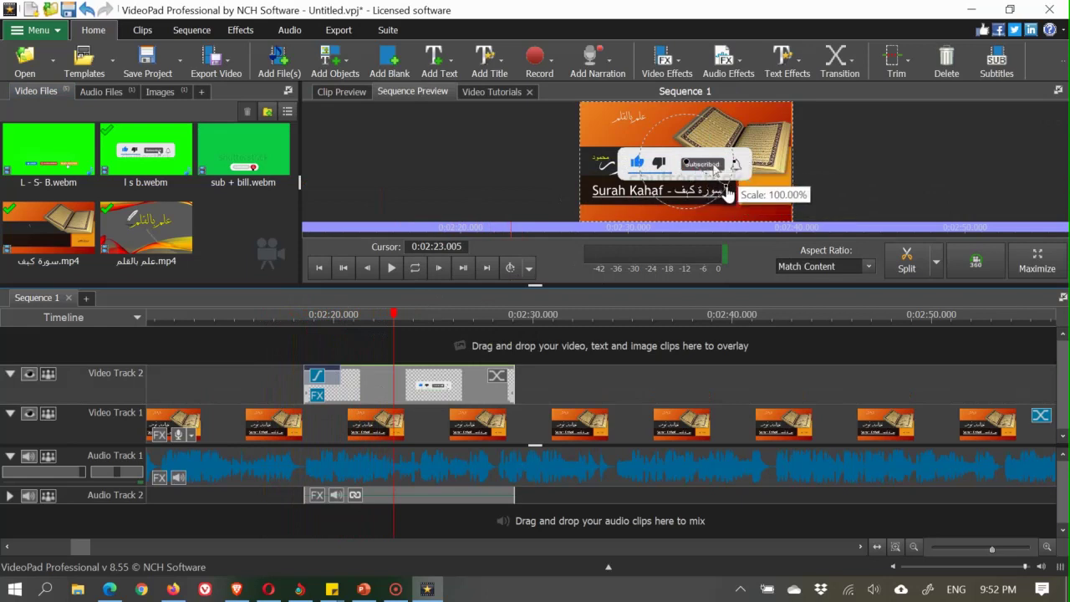
pyautogui.moveTo(724, 193); pyautogui.dragTo(706, 183)
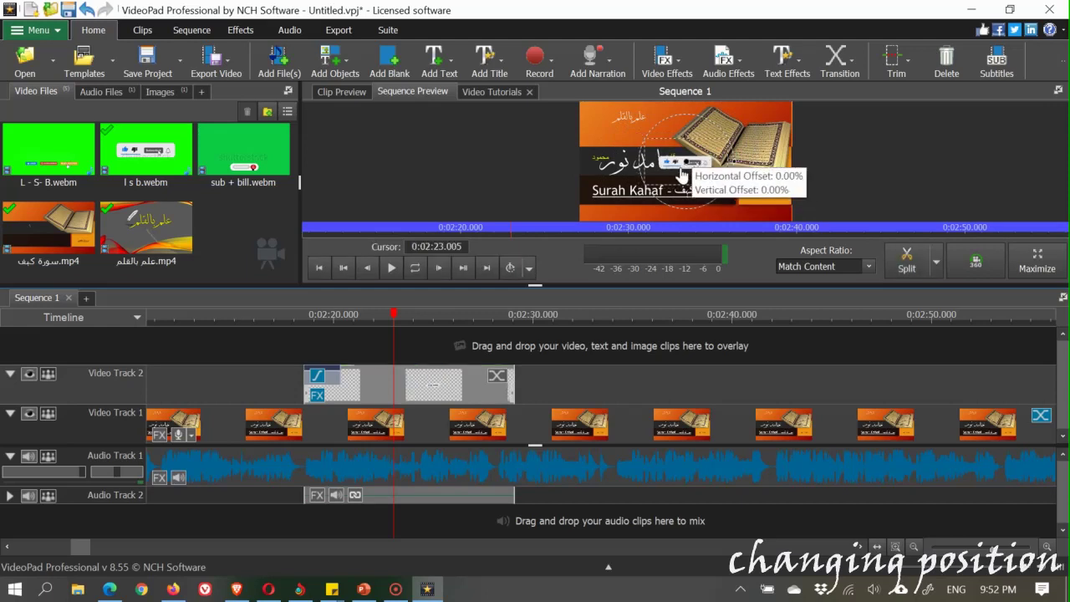
pyautogui.moveTo(689, 165); pyautogui.dragTo(702, 214)
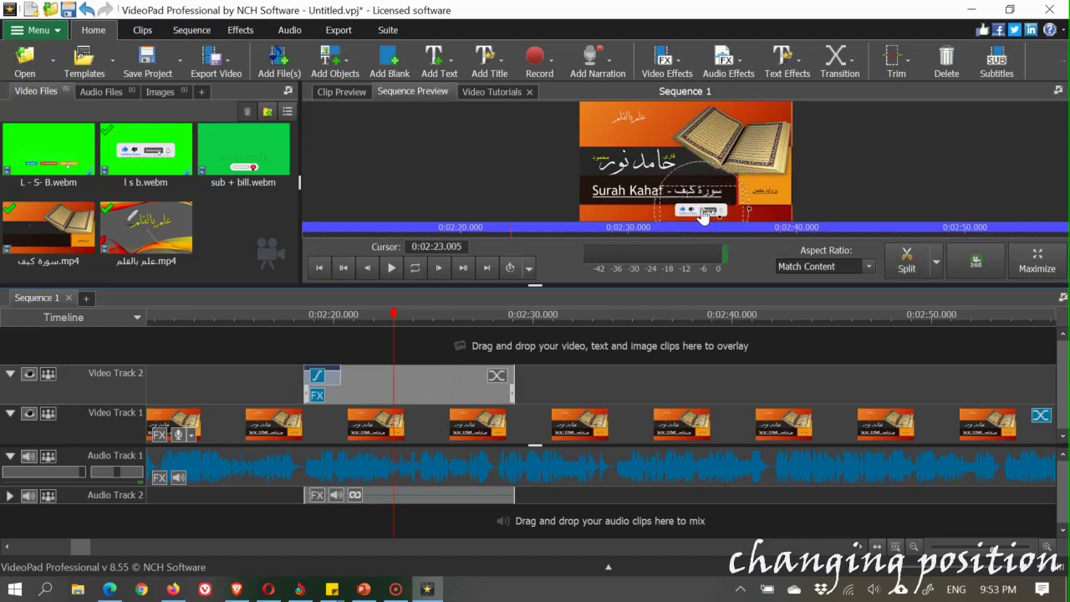
# - Scale the l s b.webm overlay to about 16% and place it in the frame's lower-left corner, checking it in the sequence
pyautogui.moveTo(719, 222); pyautogui.dragTo(715, 220)
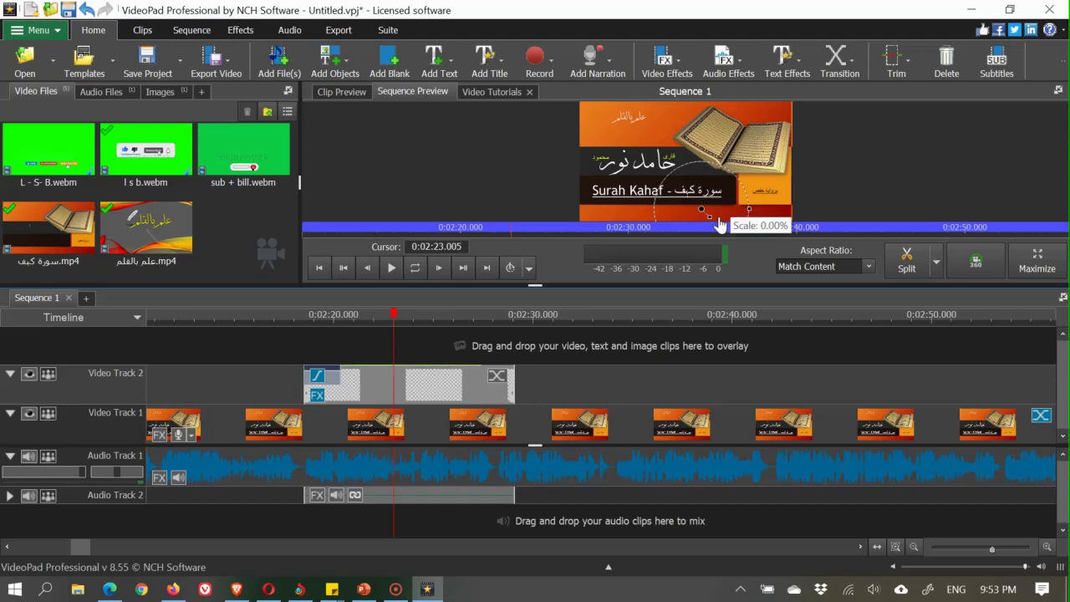
pyautogui.moveTo(723, 225); pyautogui.dragTo(713, 222)
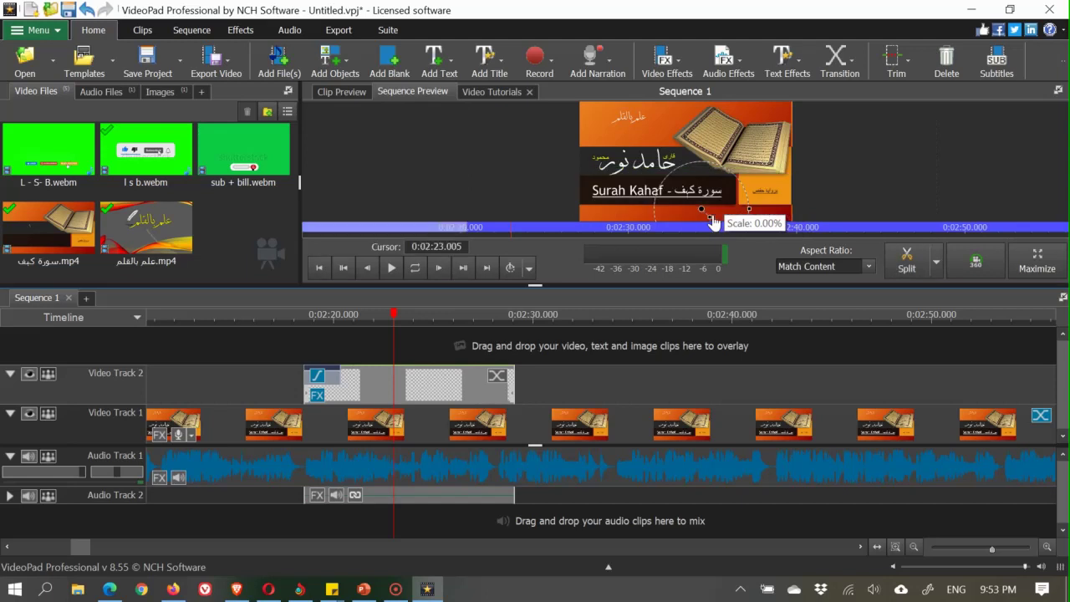
pyautogui.moveTo(713, 222); pyautogui.dragTo(708, 217)
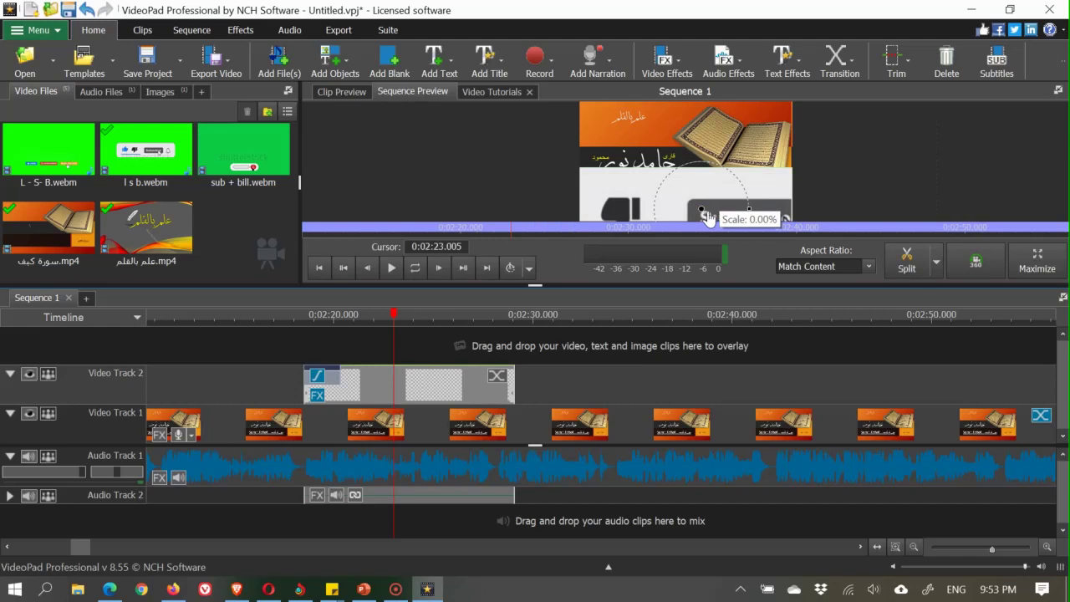
pyautogui.moveTo(706, 217); pyautogui.dragTo(715, 157)
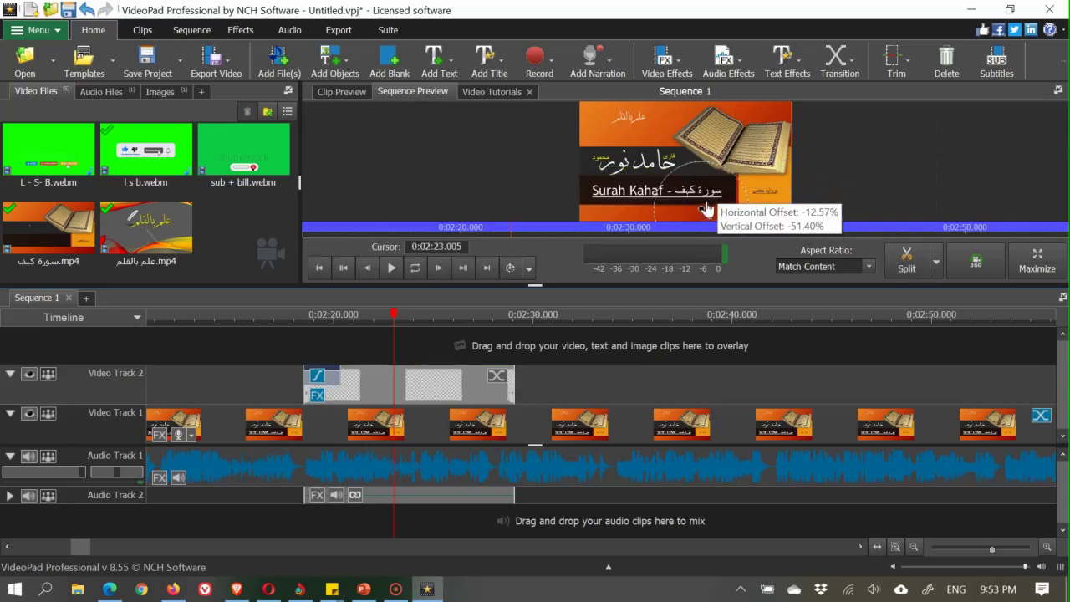
pyautogui.moveTo(704, 210); pyautogui.dragTo(712, 170)
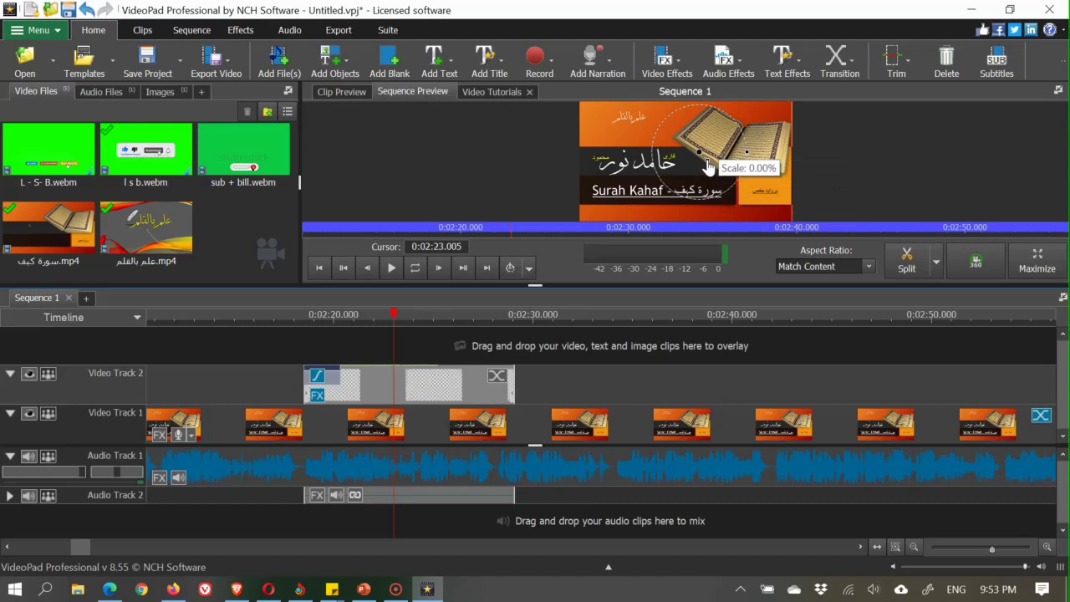
pyautogui.moveTo(712, 170); pyautogui.dragTo(712, 170)
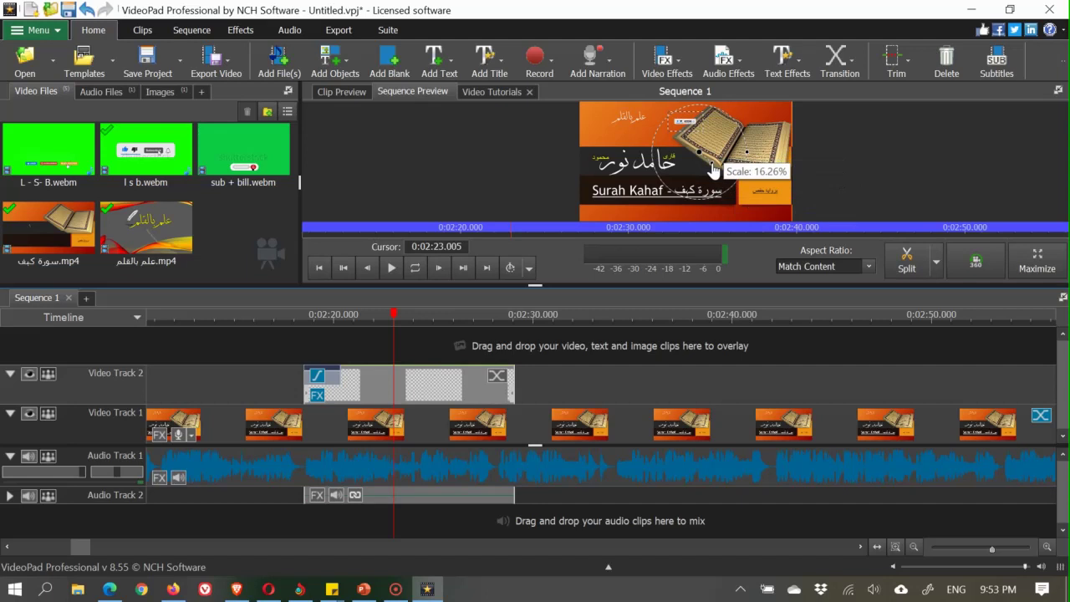
pyautogui.moveTo(692, 138); pyautogui.dragTo(609, 216)
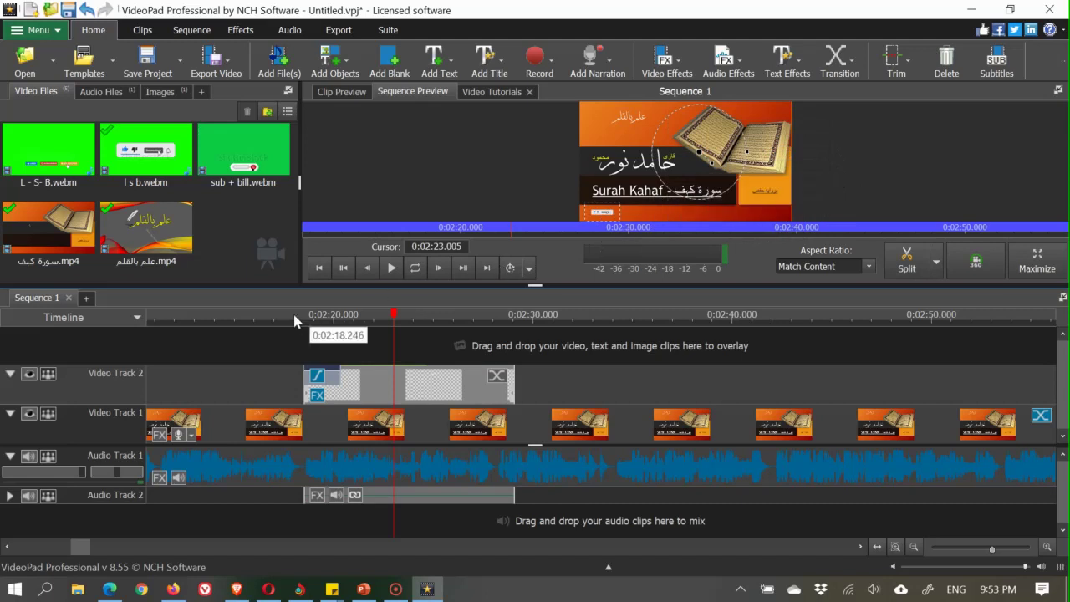
pyautogui.moveTo(286, 319); pyautogui.dragTo(587, 320)
# - Copy the l s b.webm clip and paste the duplicate on Video Track 2 at about 0:04:00
pyautogui.scroll(-3, 521, 380)
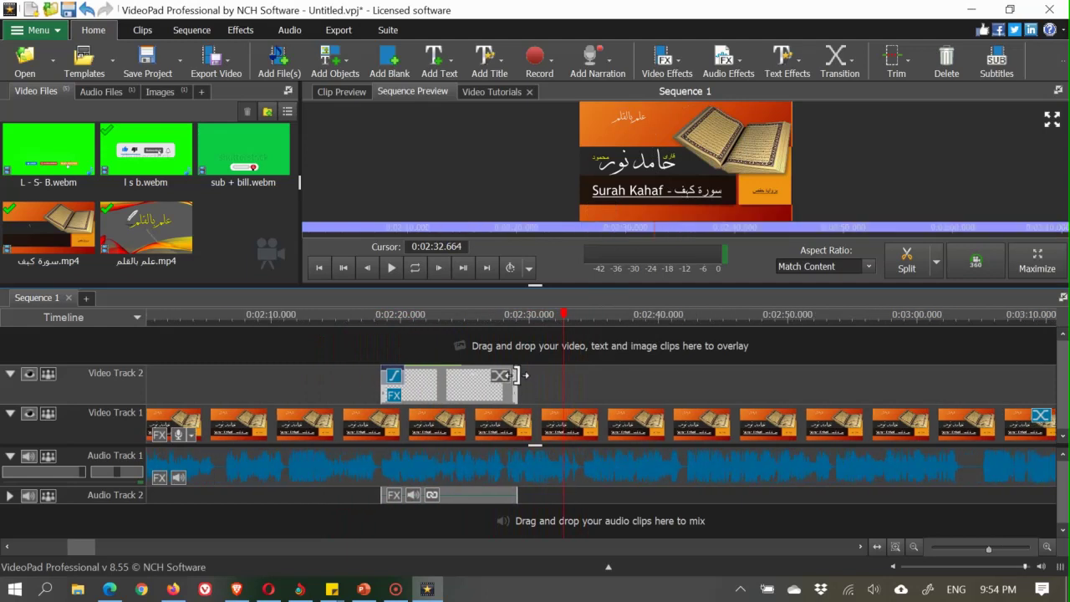
pyautogui.scroll(-3, 519, 374)
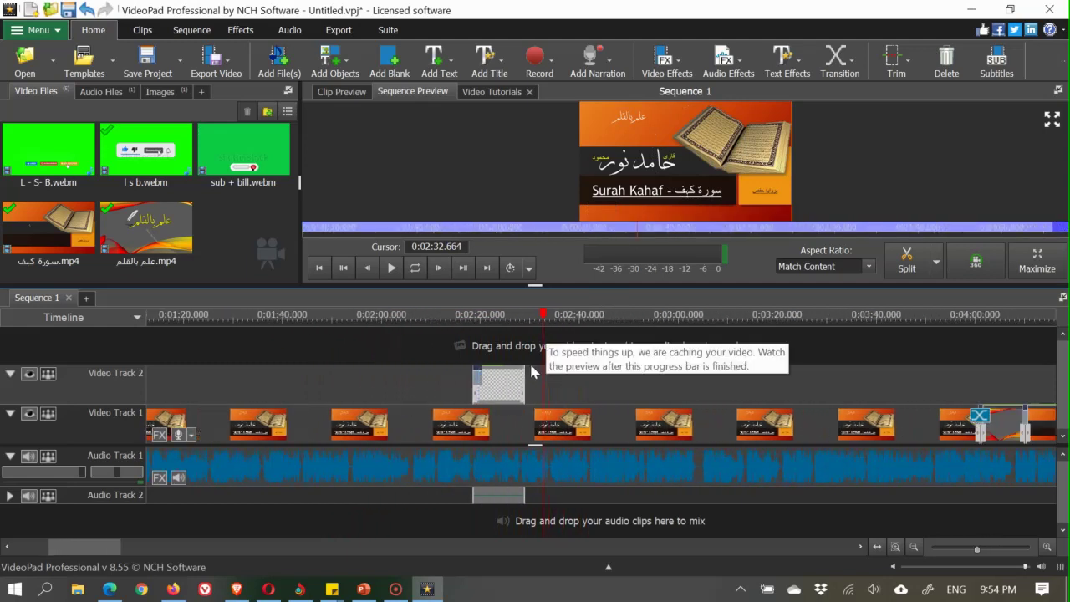
pyautogui.rightClick(504, 392)
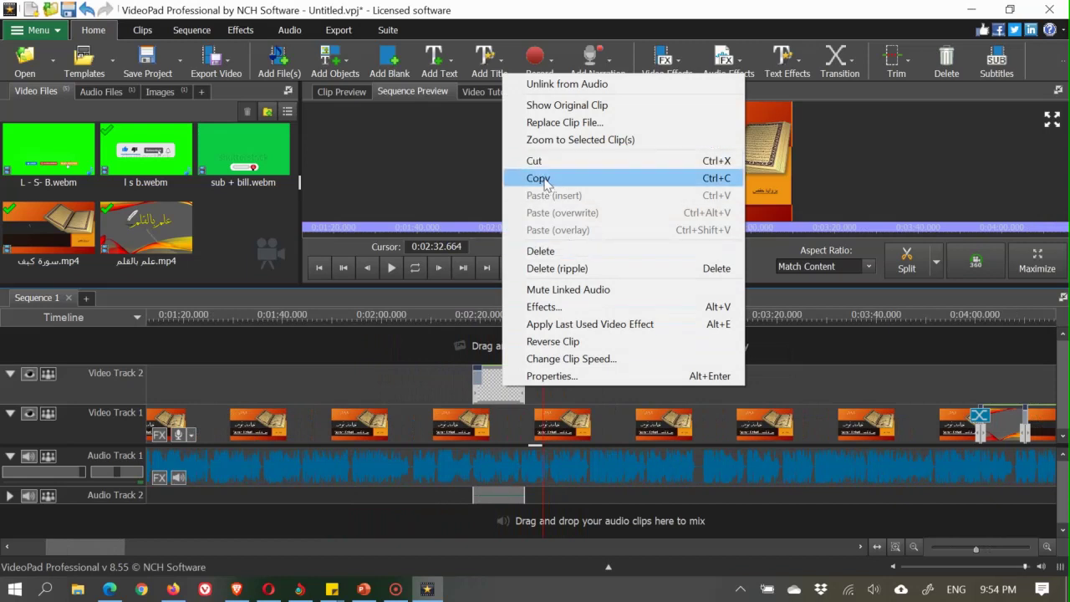
pyautogui.click(539, 179)
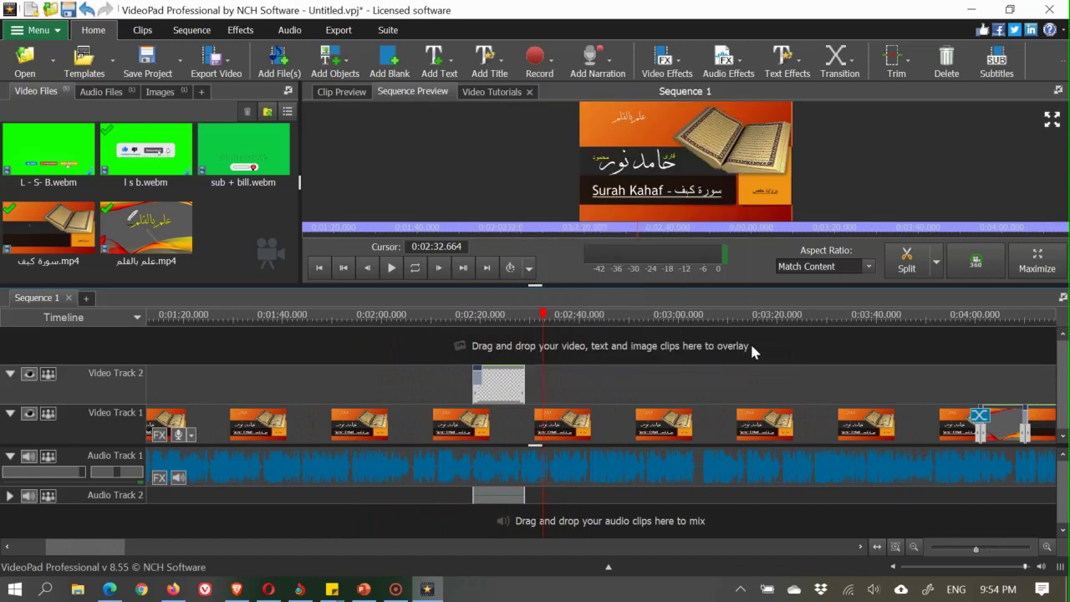
pyautogui.scroll(-2, 900, 368)
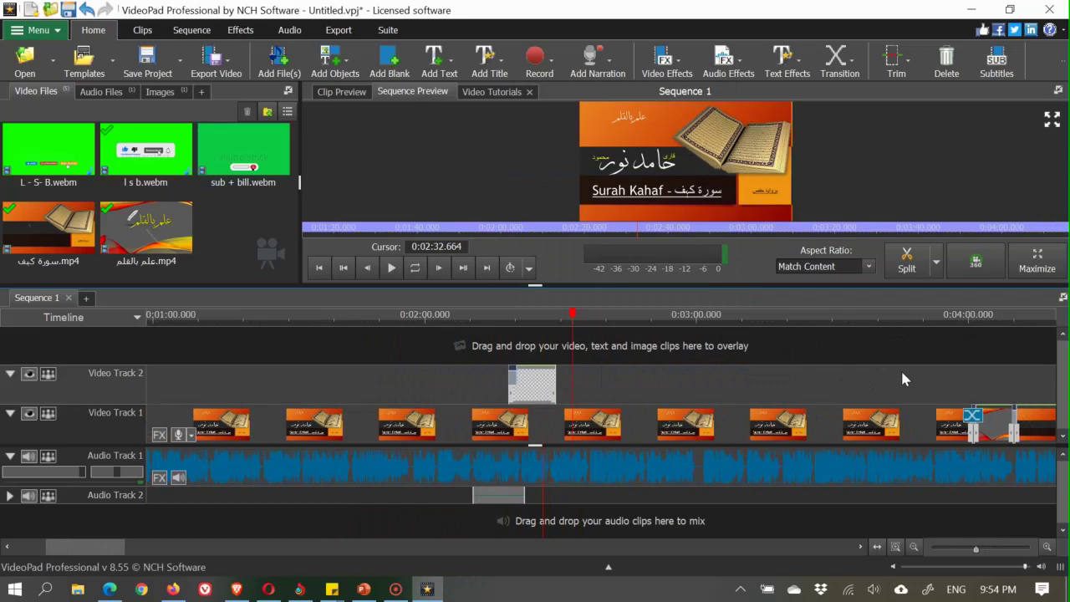
pyautogui.click(962, 317)
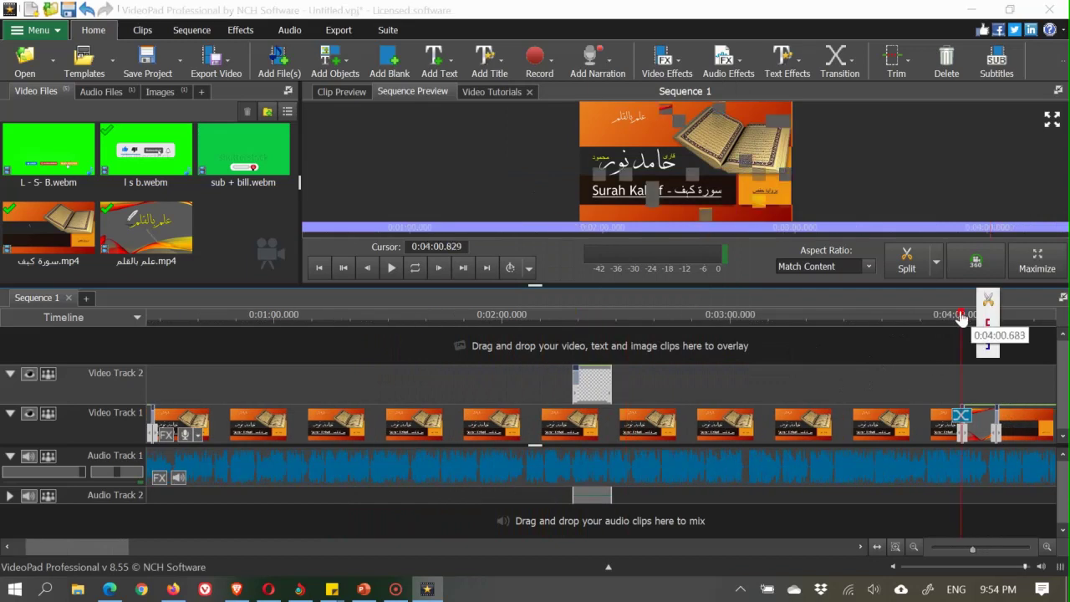
pyautogui.rightClick(970, 381)
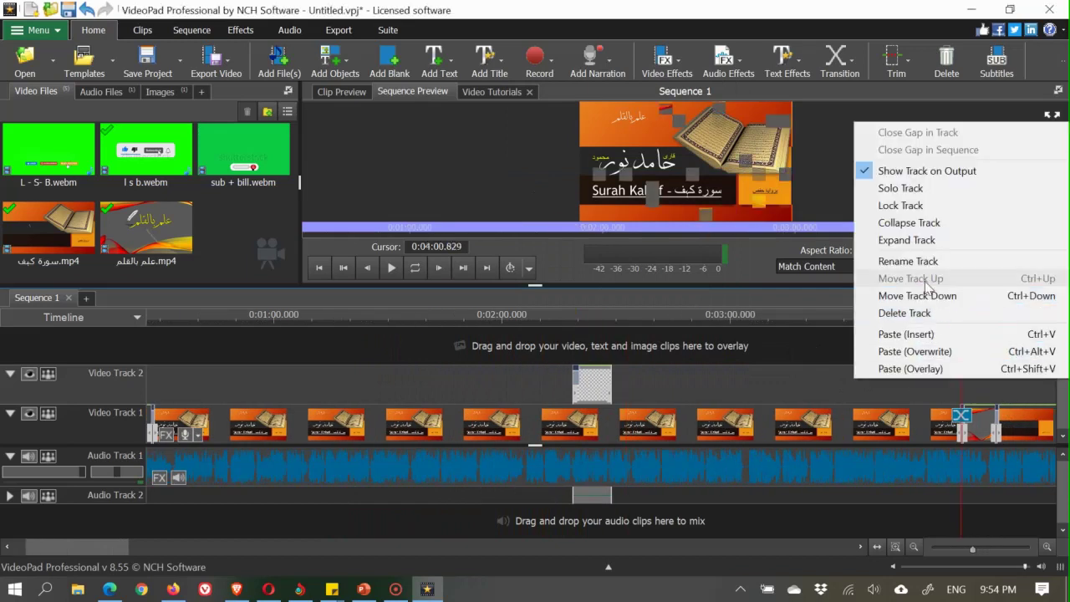
pyautogui.click(903, 334)
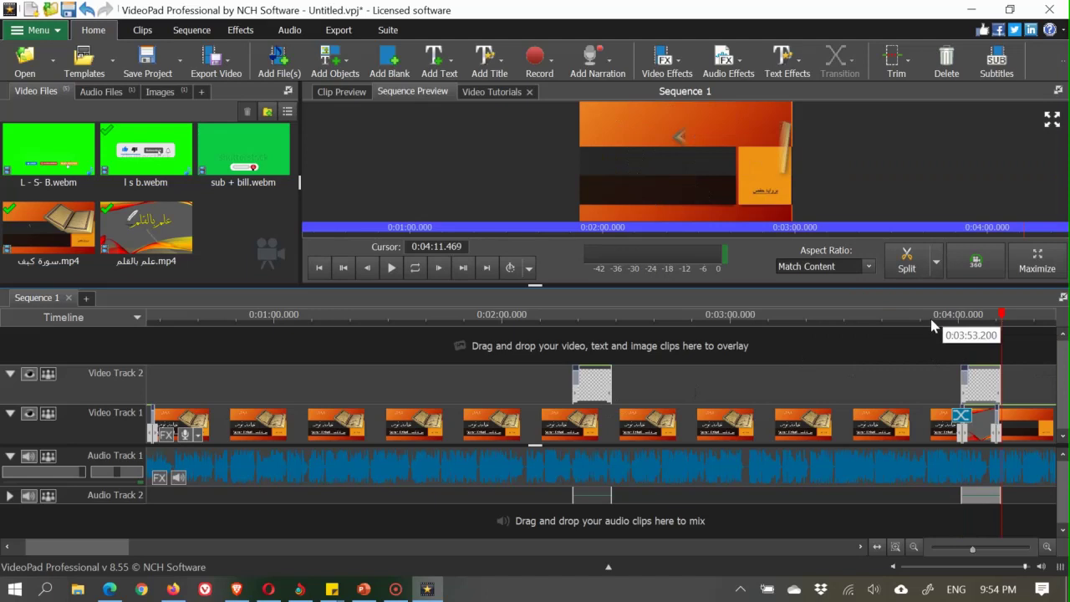
# - Move the pasted l s b.webm clip earlier on Video Track 2, to start at about 0:03:46
pyautogui.moveTo(923, 322); pyautogui.dragTo(995, 329)
pyautogui.click(1008, 332)
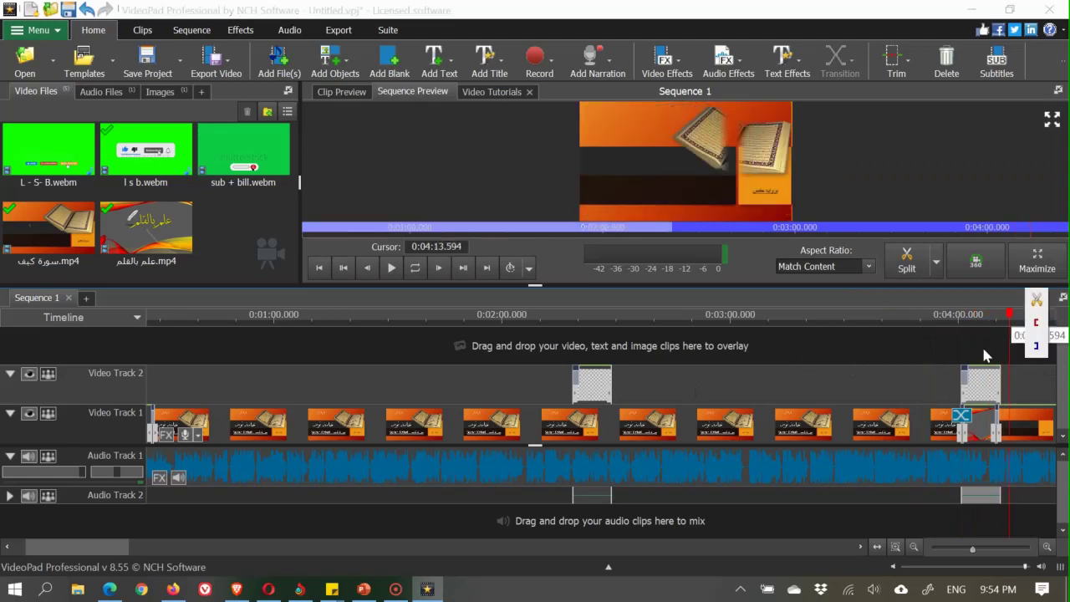
pyautogui.scroll(-4, 909, 393)
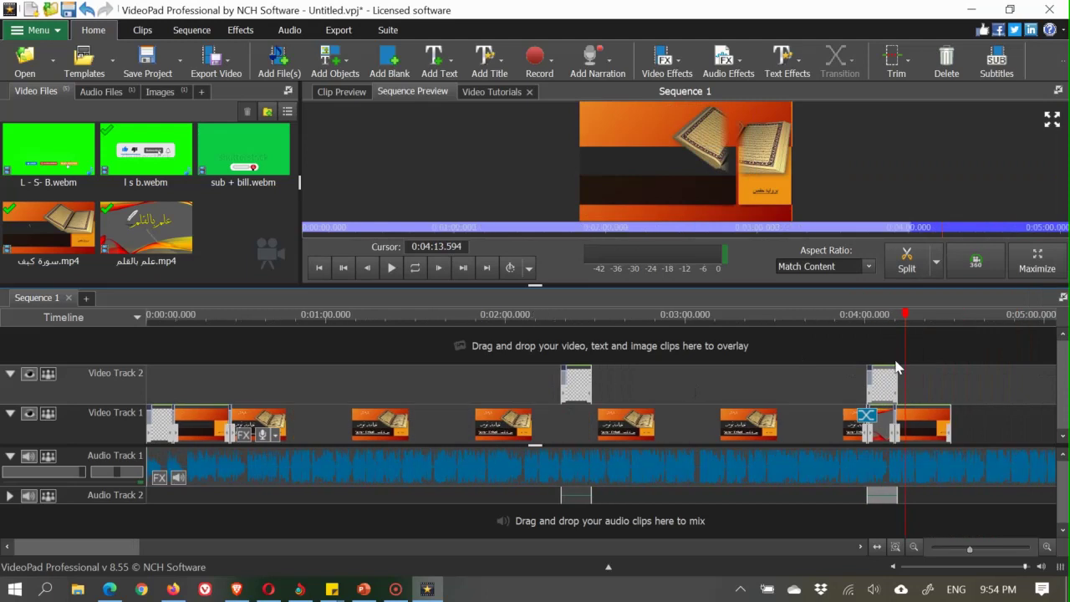
pyautogui.moveTo(879, 387); pyautogui.dragTo(839, 383)
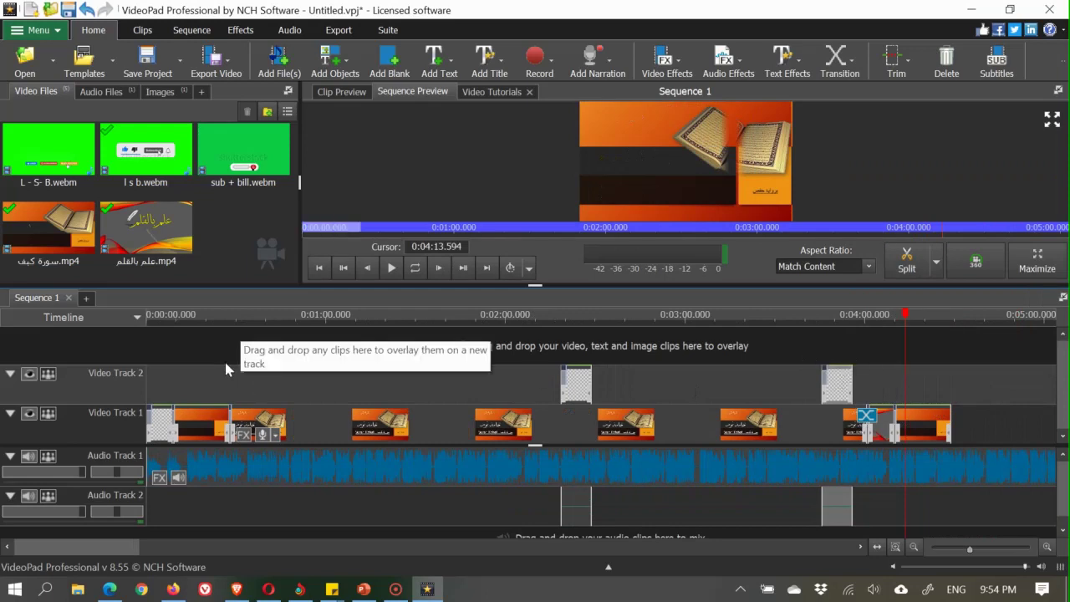
# - Add the کیف.jpg image after the last clip on Video Track 1
pyautogui.click(160, 93)
pyautogui.moveTo(29, 159); pyautogui.dragTo(941, 438)
pyautogui.scroll(5, 965, 420)
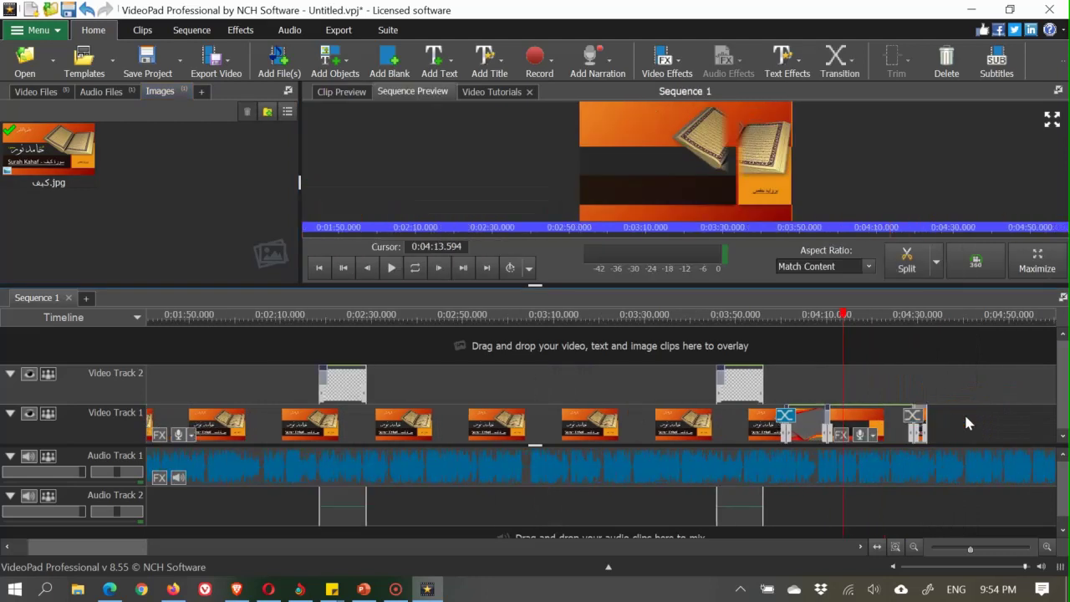
pyautogui.scroll(1, 965, 418)
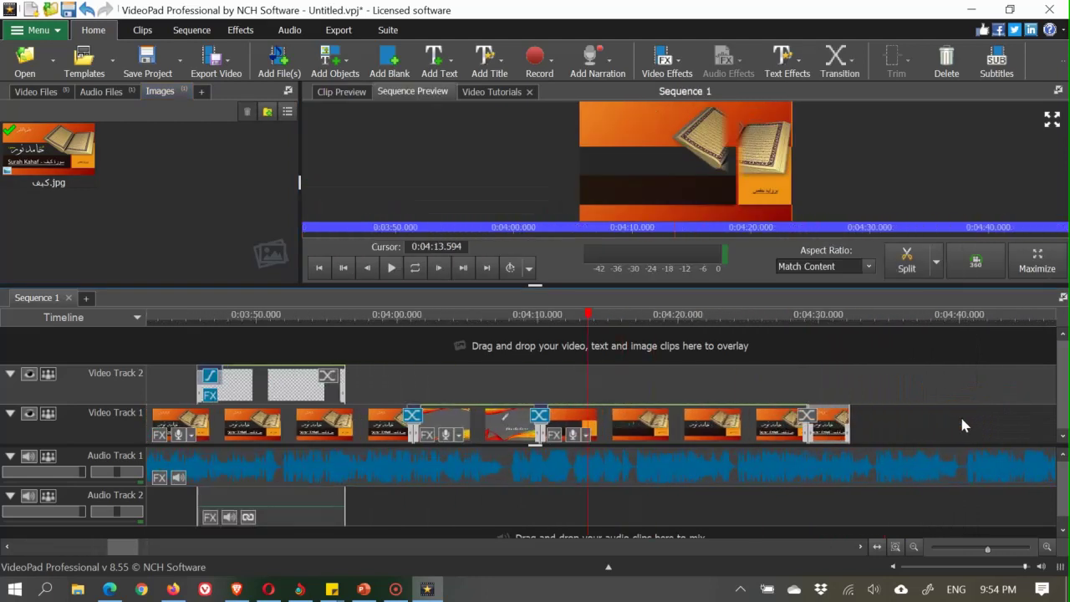
# - Apply a Radial (Smooth) - Counterclockwise transition from the last video clip into the image on Video Track 1
pyautogui.moveTo(752, 321); pyautogui.dragTo(785, 309)
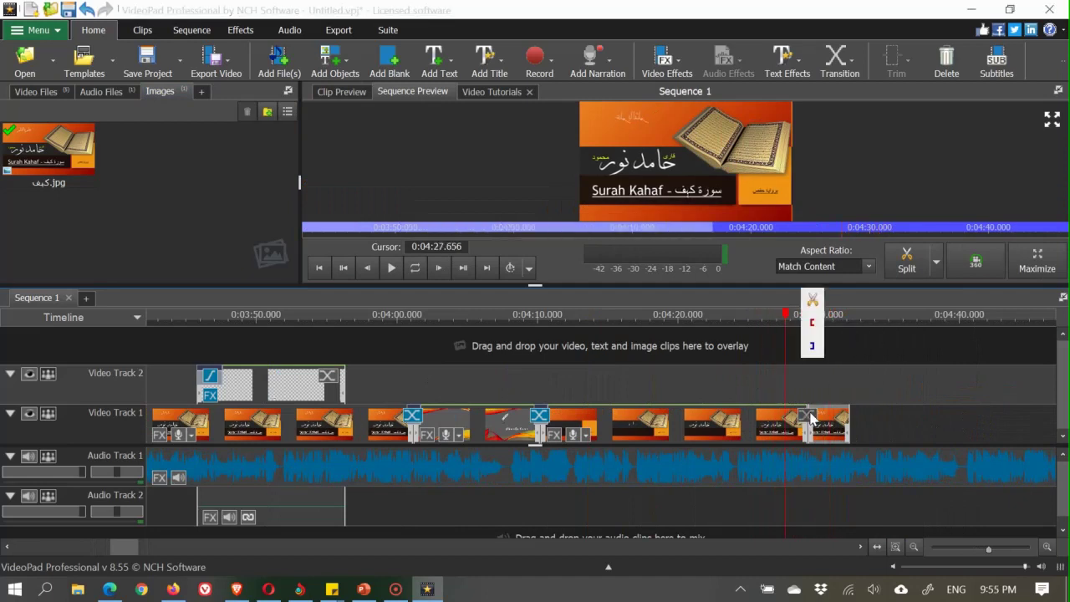
pyautogui.click(808, 416)
pyautogui.scroll(-6, 697, 313)
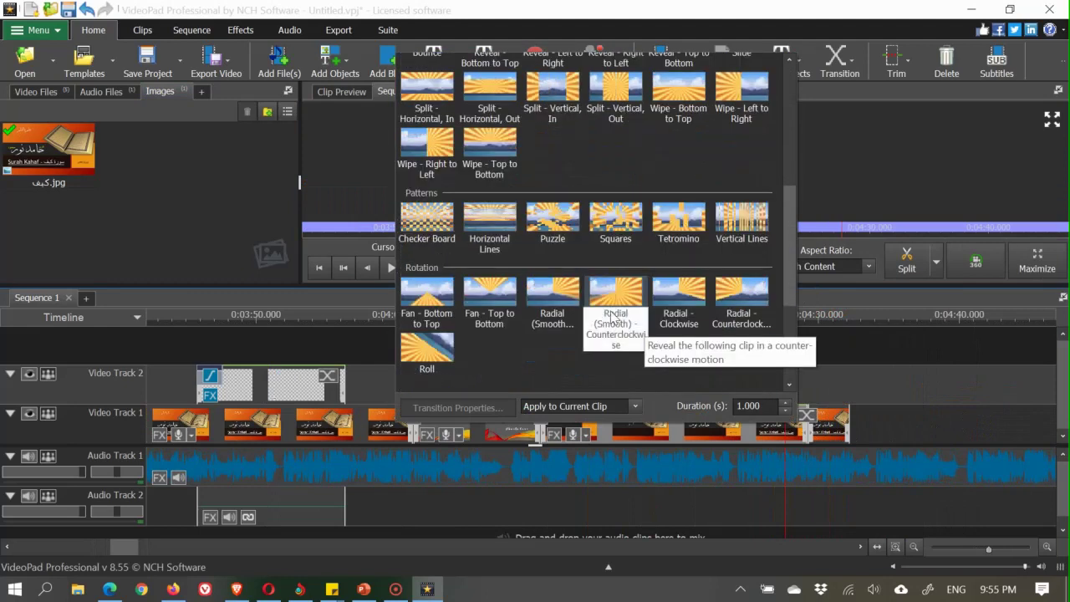
pyautogui.click(631, 296)
pyautogui.moveTo(744, 316); pyautogui.dragTo(767, 315)
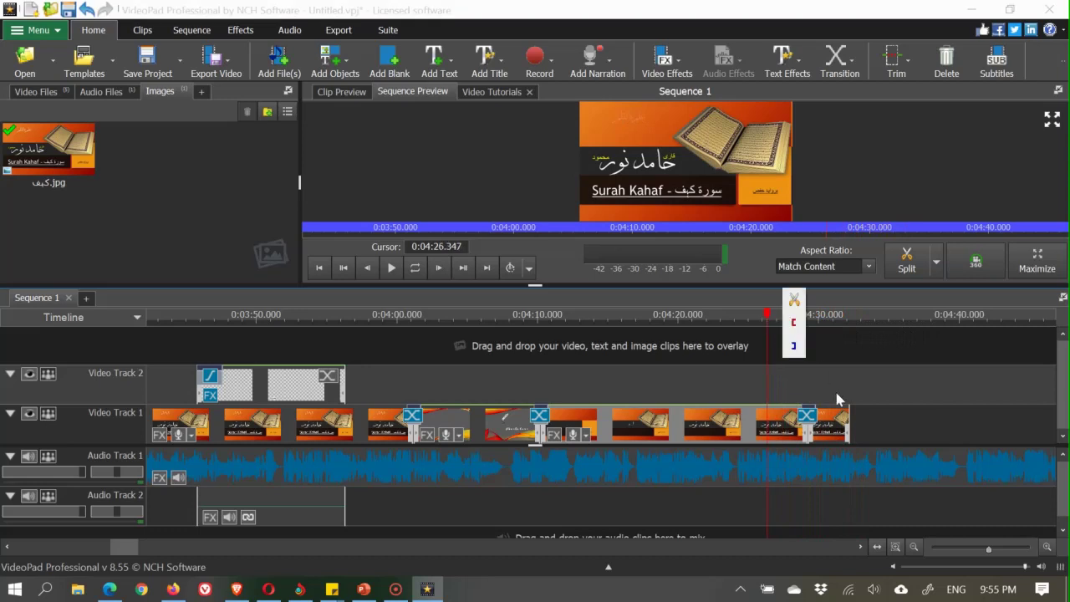
# - Extend the final image clip to about 0:04:35 and preview the transition leading into it
pyautogui.scroll(5, 830, 427)
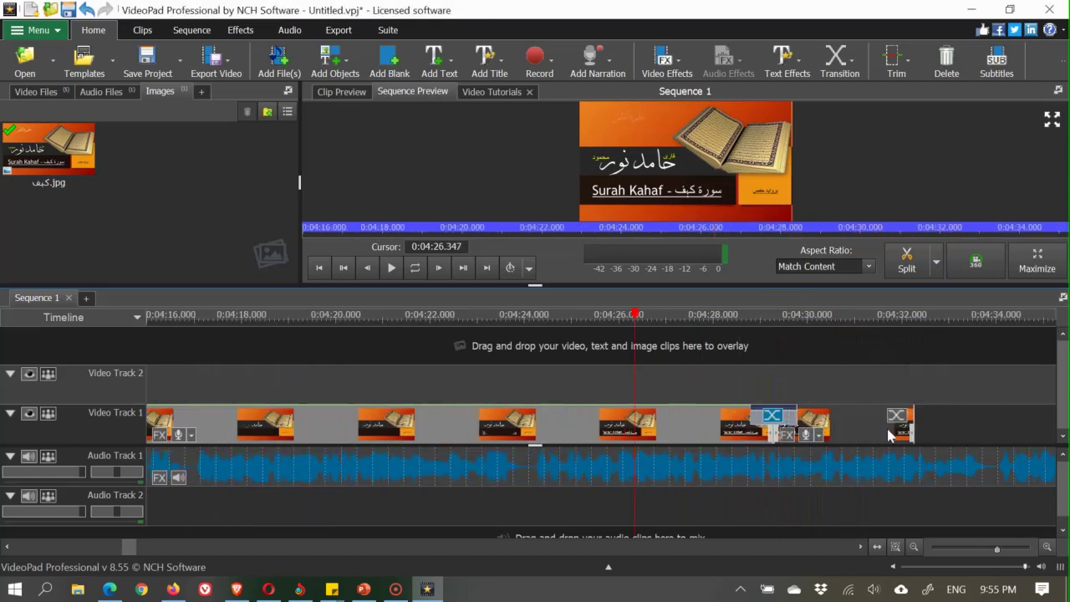
pyautogui.moveTo(913, 427); pyautogui.dragTo(1024, 418)
pyautogui.moveTo(683, 317); pyautogui.dragTo(748, 330)
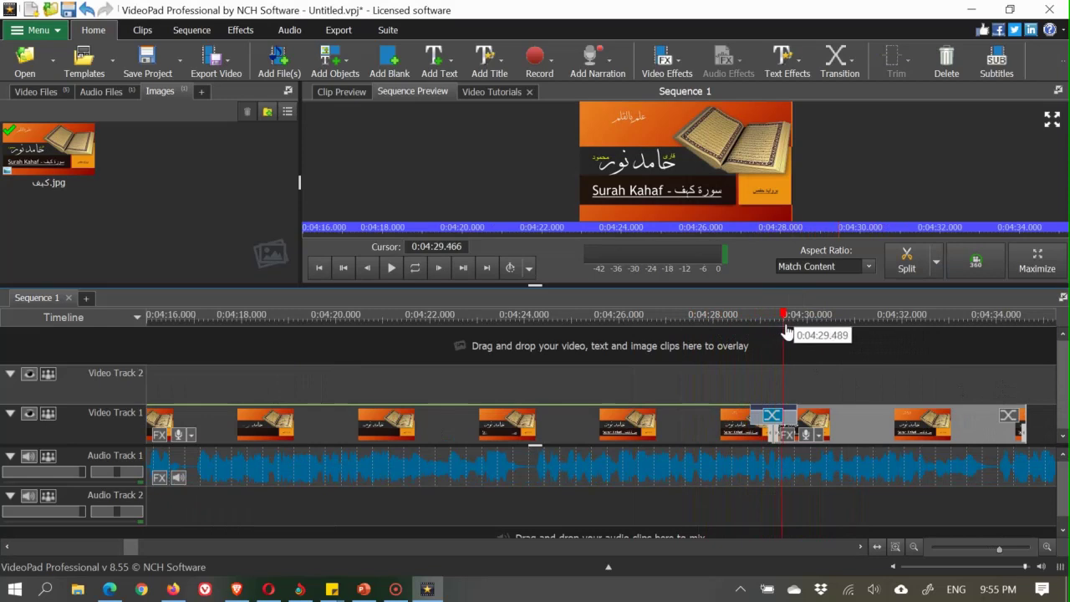
pyautogui.moveTo(796, 334); pyautogui.dragTo(803, 335)
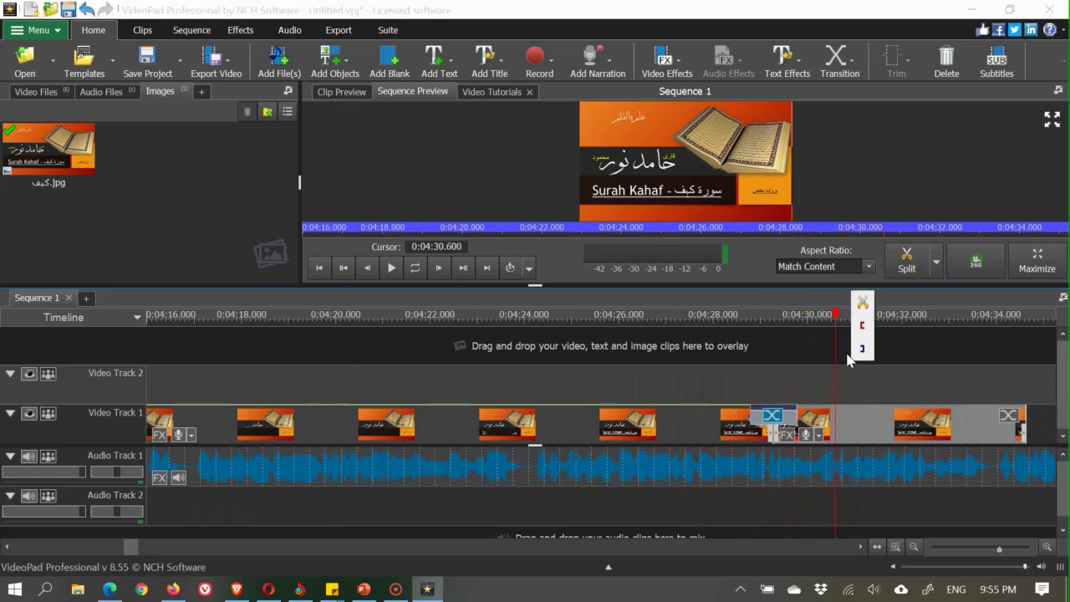
# - Extend the final image clip on Video Track 1 to end at about 0:08:00
pyautogui.scroll(-4, 868, 369)
pyautogui.scroll(-2, 865, 376)
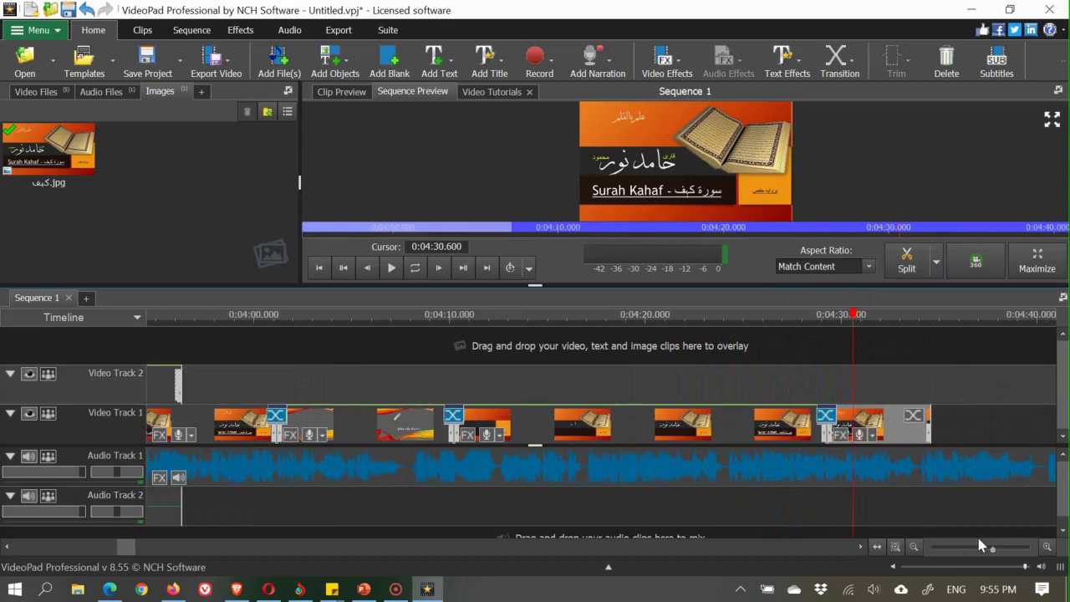
pyautogui.moveTo(993, 547); pyautogui.dragTo(972, 548)
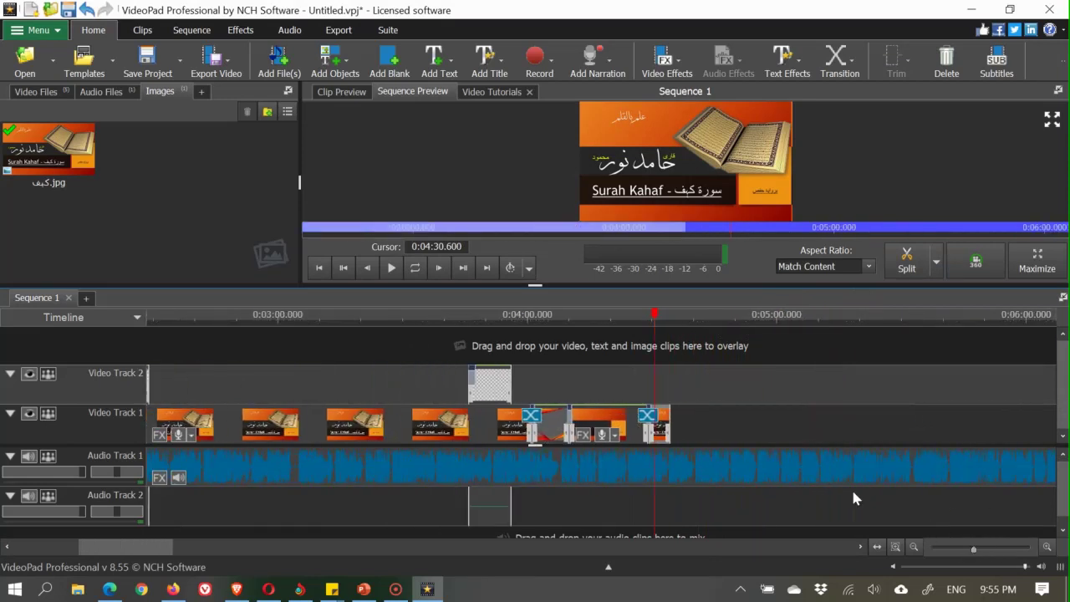
pyautogui.moveTo(667, 420); pyautogui.dragTo(1014, 428)
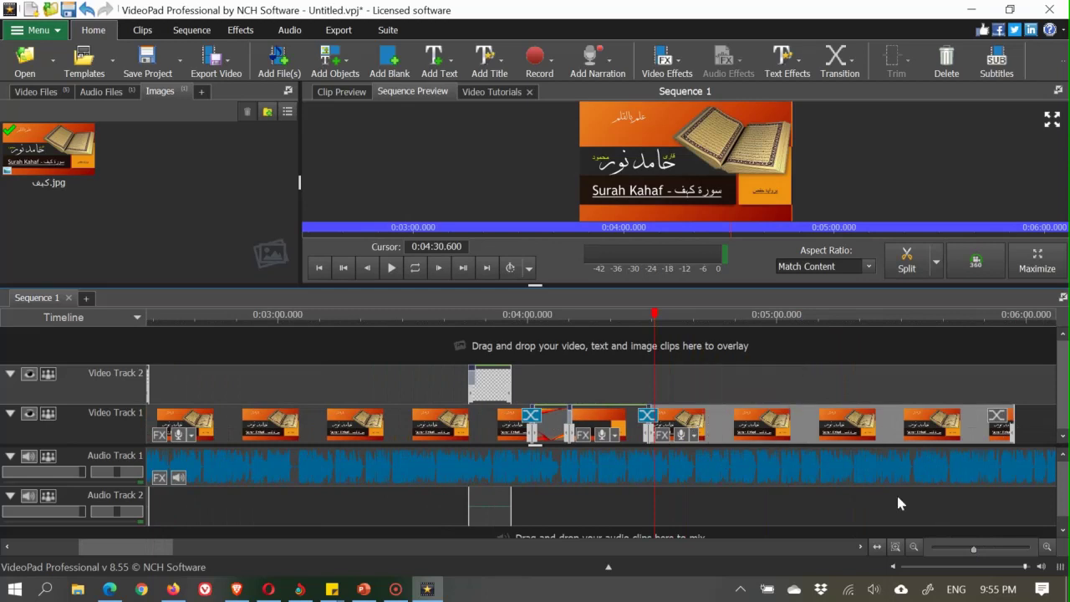
pyautogui.moveTo(975, 548); pyautogui.dragTo(960, 548)
pyautogui.moveTo(773, 428); pyautogui.dragTo(998, 424)
# - Place the L - S- B.webm clip on Video Track 2 at about 0:06:52 and bring the playhead near its start
pyautogui.click(36, 91)
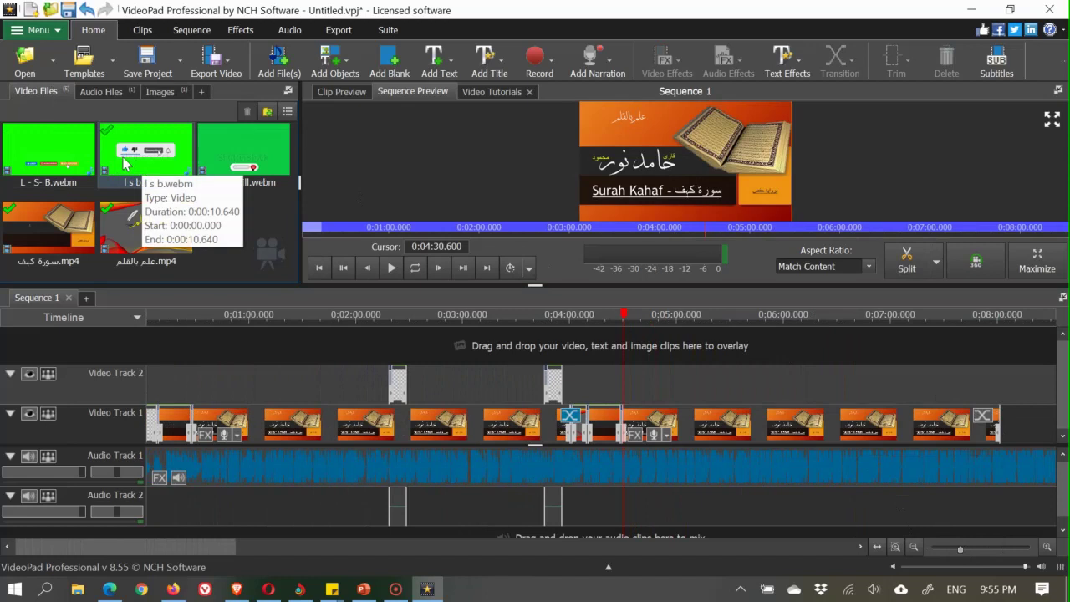
pyautogui.moveTo(57, 142); pyautogui.dragTo(875, 385)
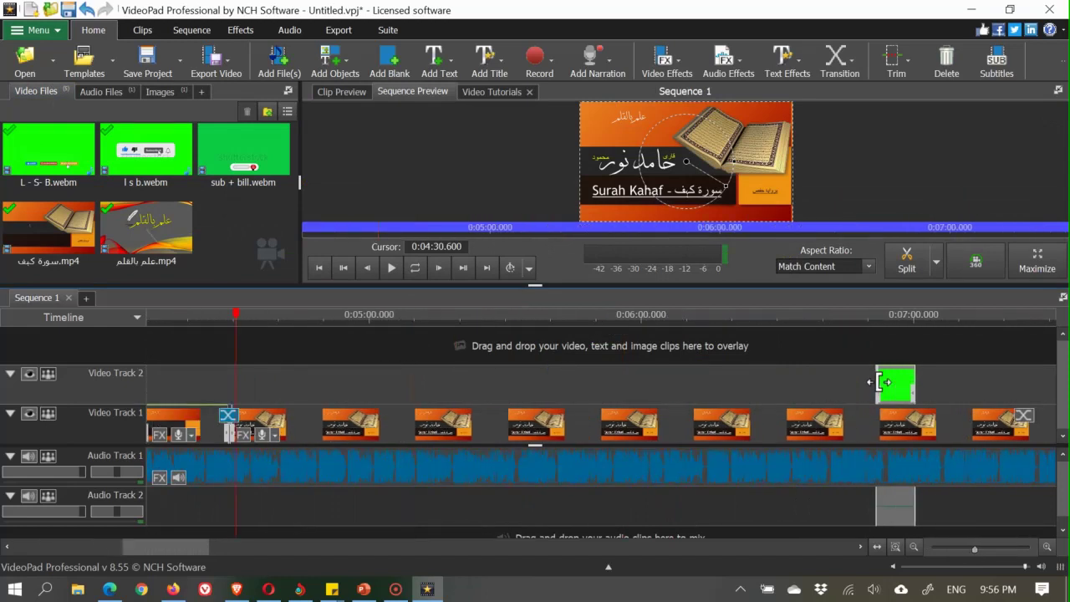
pyautogui.click(850, 314)
pyautogui.moveTo(853, 316); pyautogui.dragTo(874, 313)
# - Apply a 0:00:01.844 fade-in to the L - S- B.webm clip and preview it to about 0:06:53
pyautogui.moveTo(891, 326)
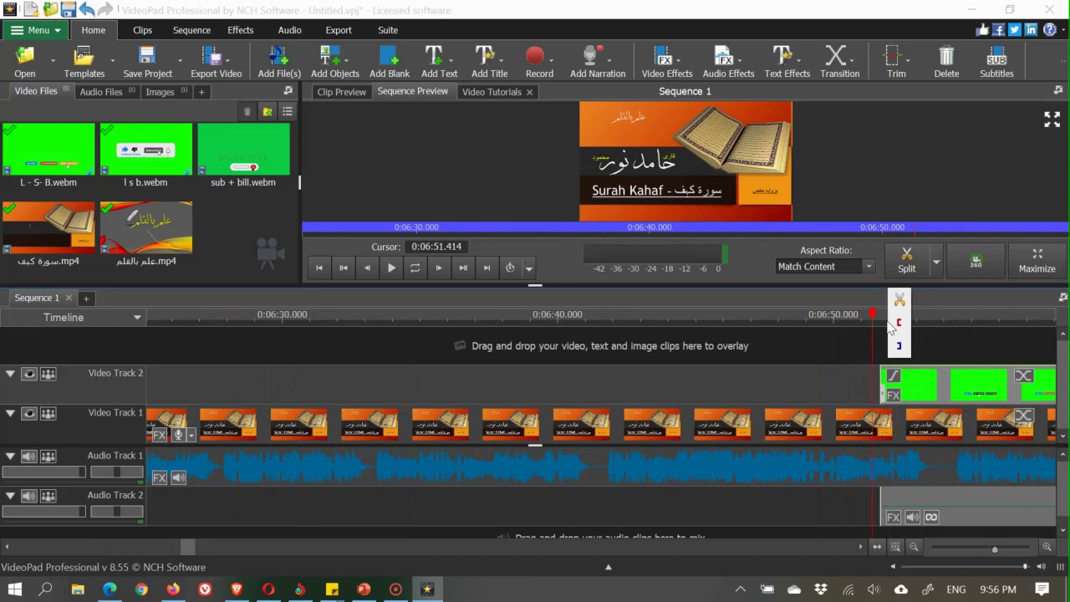
pyautogui.click(893, 377)
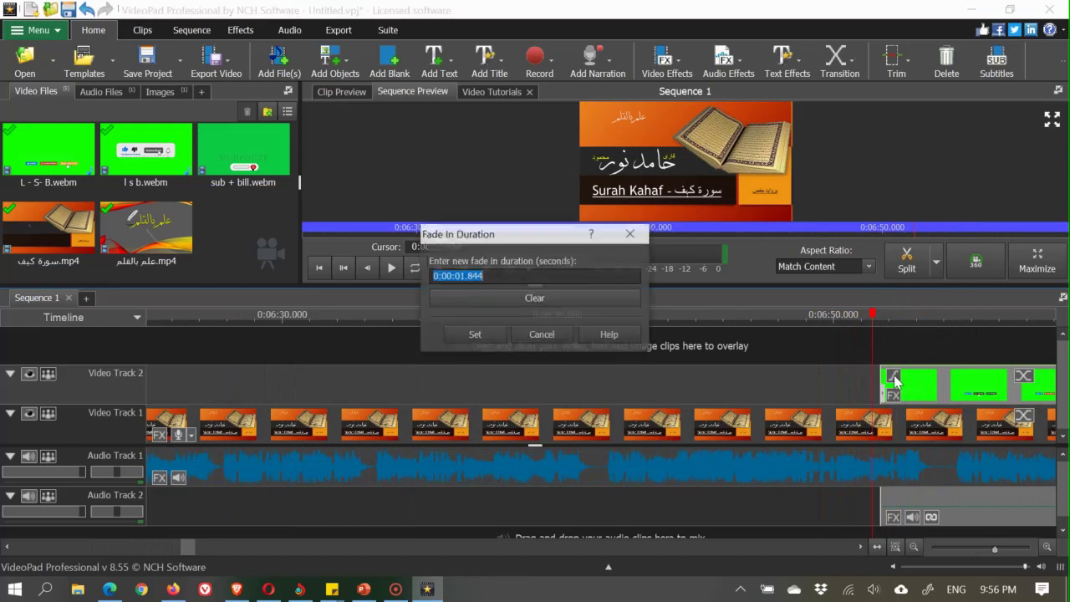
pyautogui.click(492, 341)
pyautogui.moveTo(858, 317); pyautogui.dragTo(918, 318)
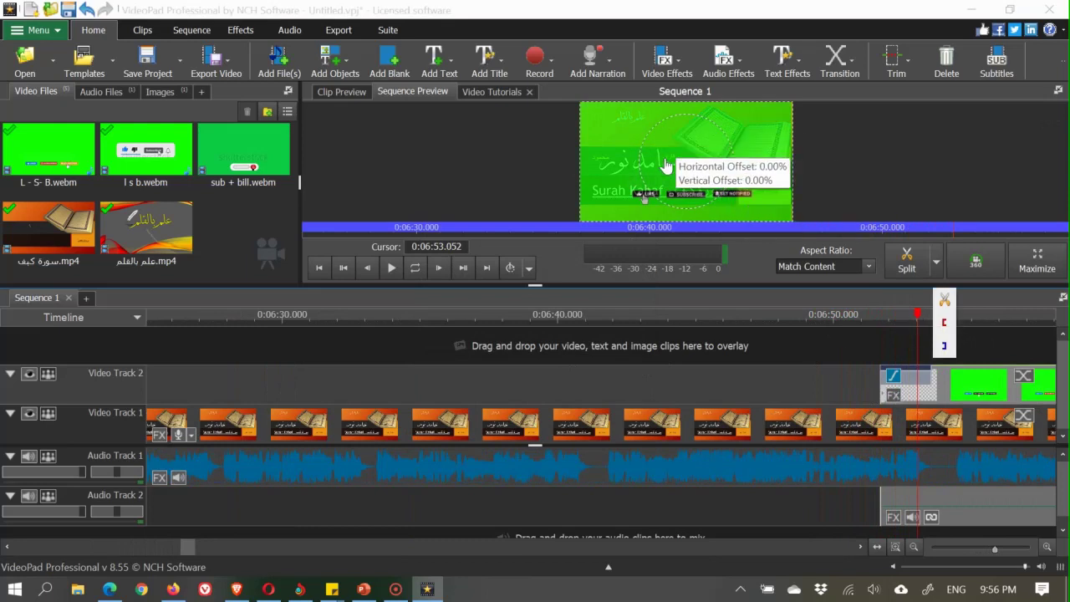
# - Add a Green Screen effect to the L - S- B.webm clip on Video Track 2 and adjust its threshold
pyautogui.click(891, 397)
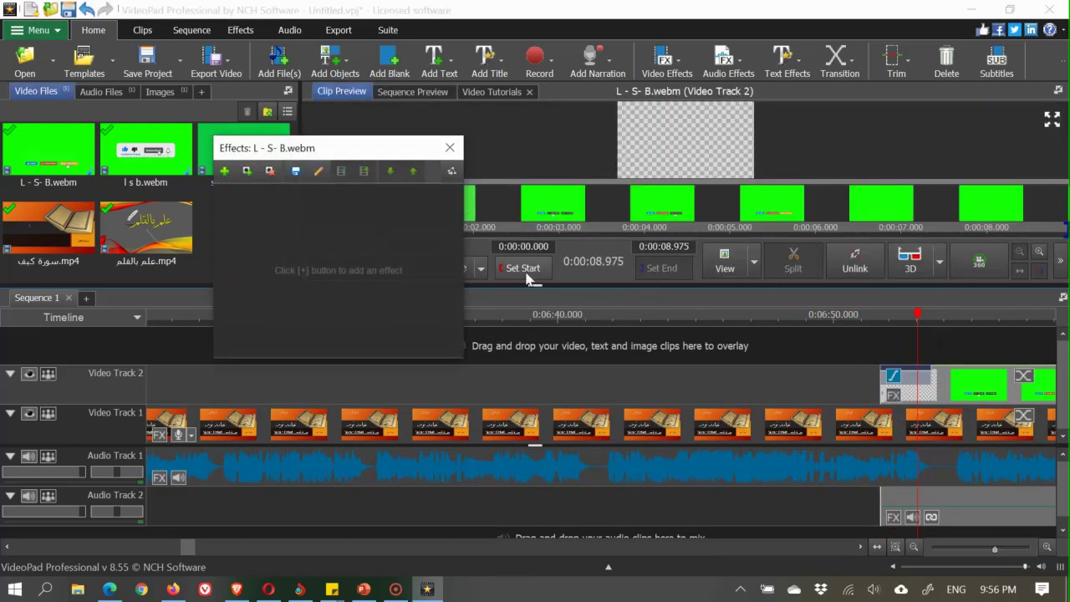
pyautogui.click(224, 171)
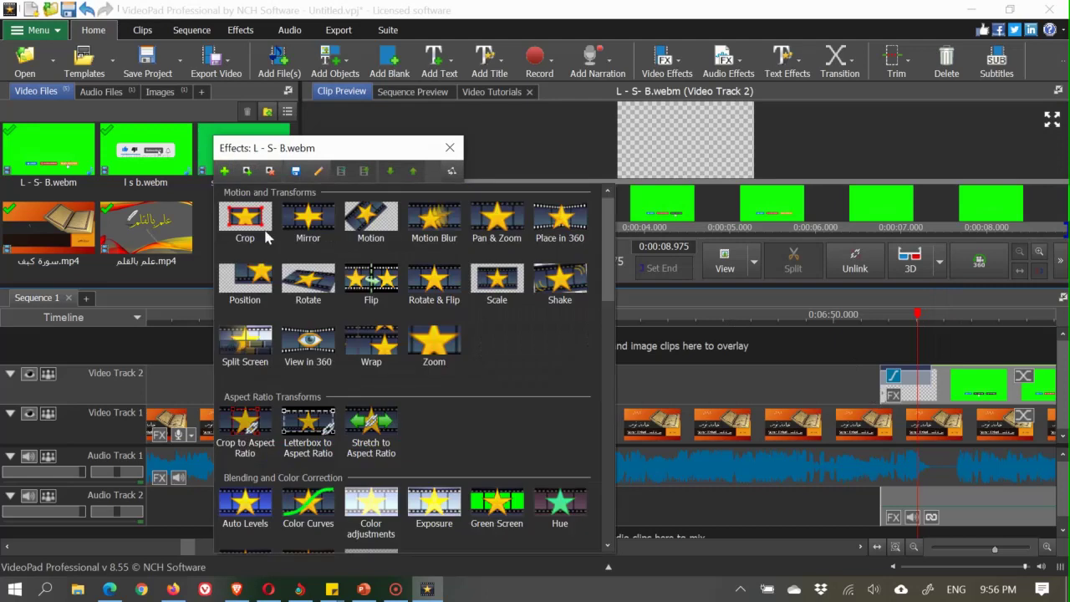
pyautogui.click(497, 501)
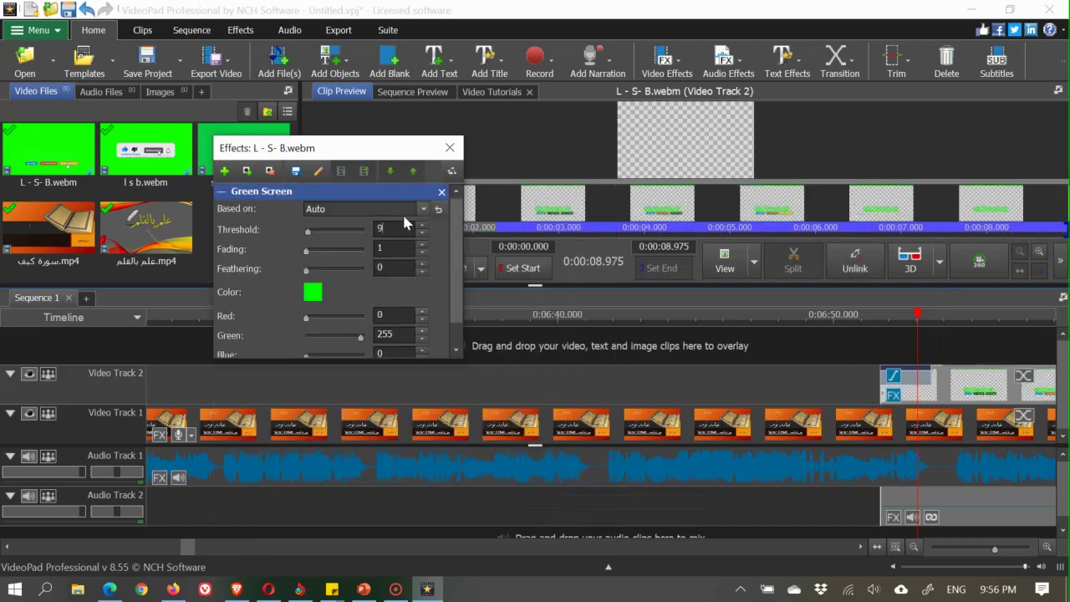
pyautogui.press('Escape')
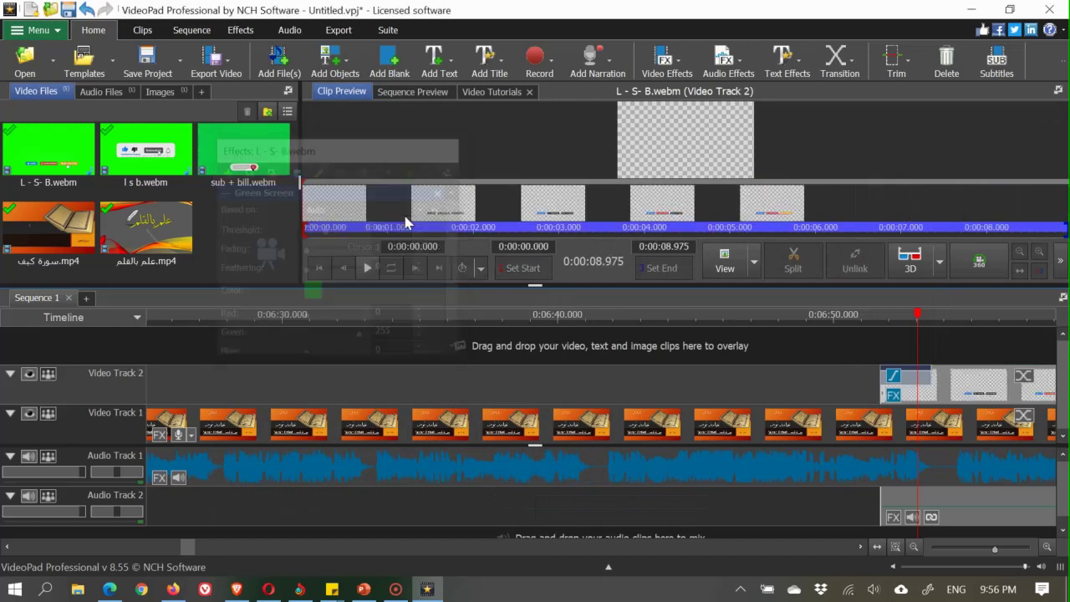
# - Shift the subscribe overlay down toward the bottom edge of the frame and preview it to about 0:06:56.5
pyautogui.click(857, 317)
pyautogui.moveTo(887, 322); pyautogui.dragTo(936, 326)
pyautogui.moveTo(729, 194); pyautogui.dragTo(696, 185)
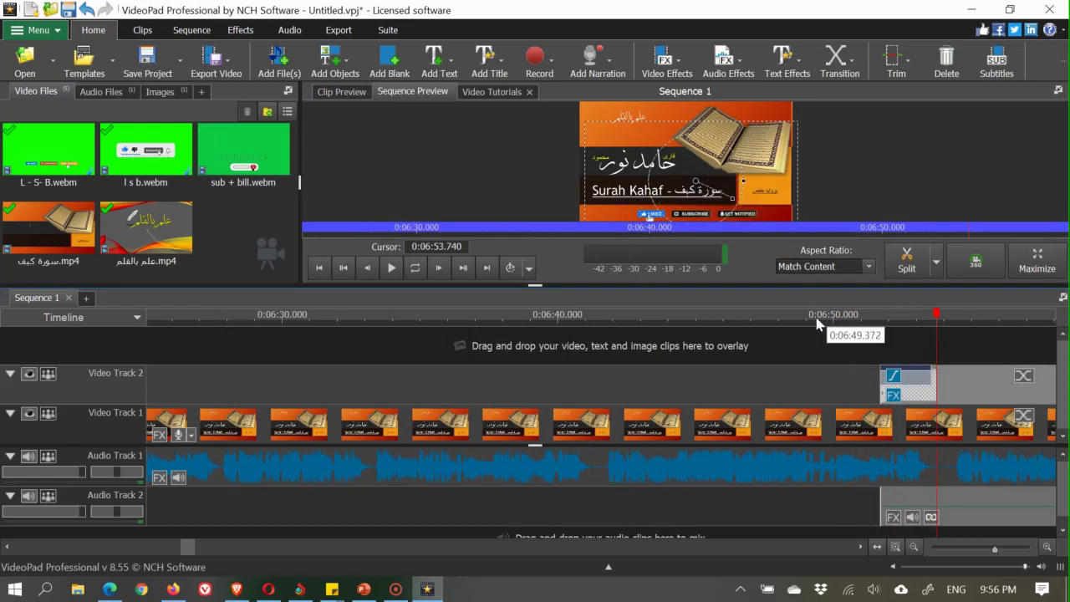
pyautogui.moveTo(846, 313); pyautogui.dragTo(1009, 326)
# - Extend the final image clip on Video Track 1 to end at about 0:15:41
pyautogui.scroll(-5, 967, 382)
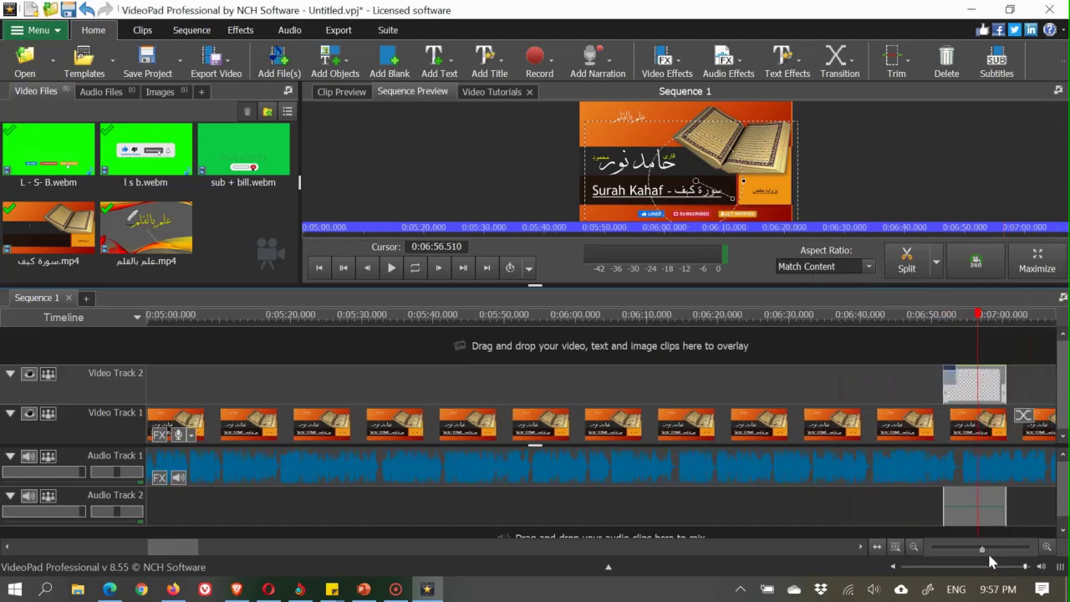
pyautogui.moveTo(986, 556); pyautogui.dragTo(963, 554)
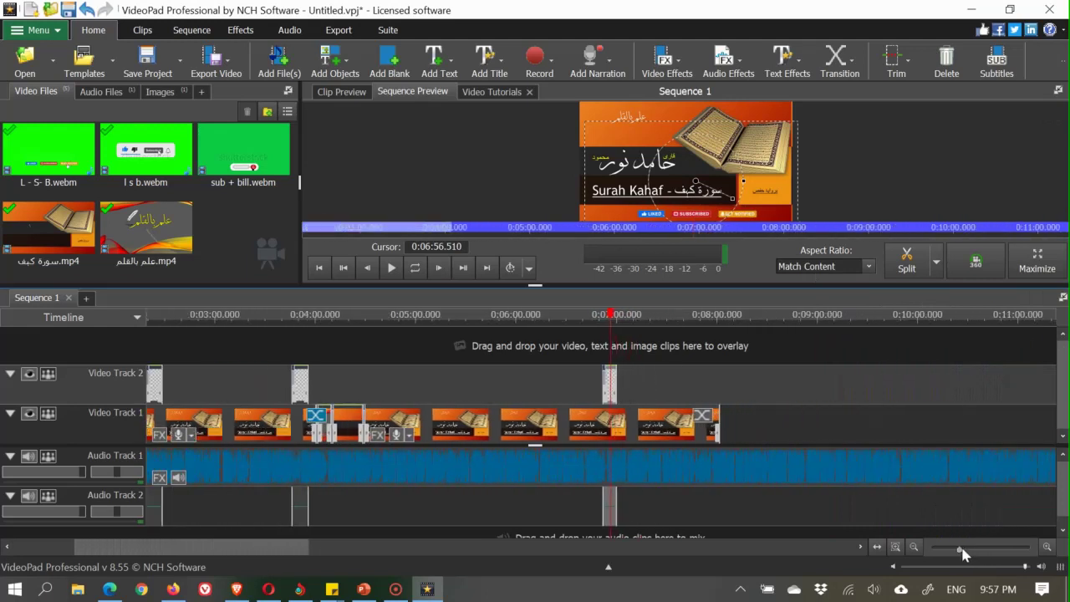
pyautogui.moveTo(720, 424); pyautogui.dragTo(967, 432)
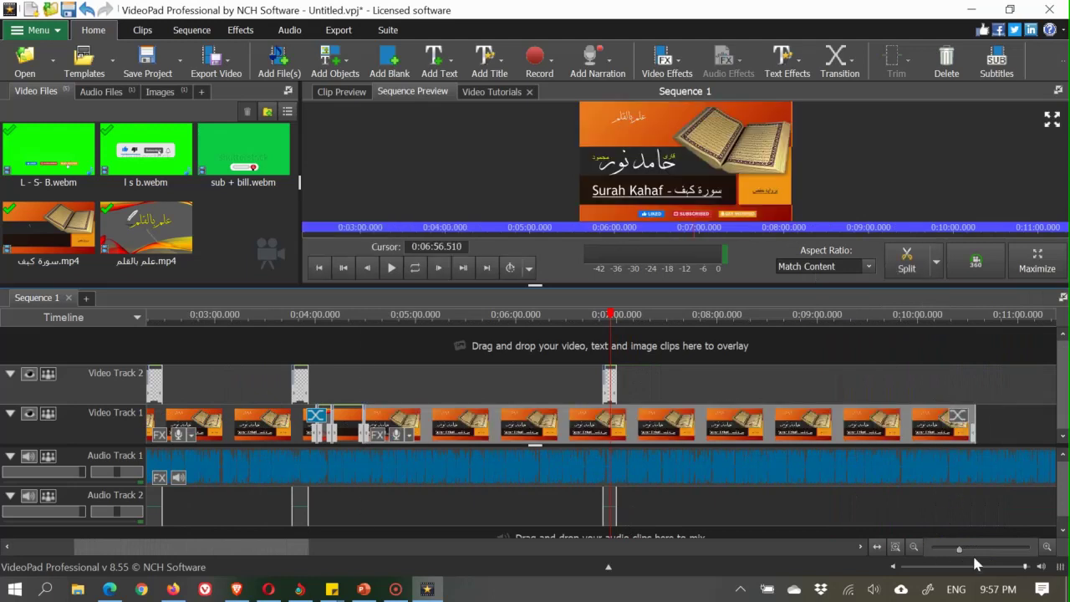
pyautogui.moveTo(973, 426); pyautogui.dragTo(1043, 428)
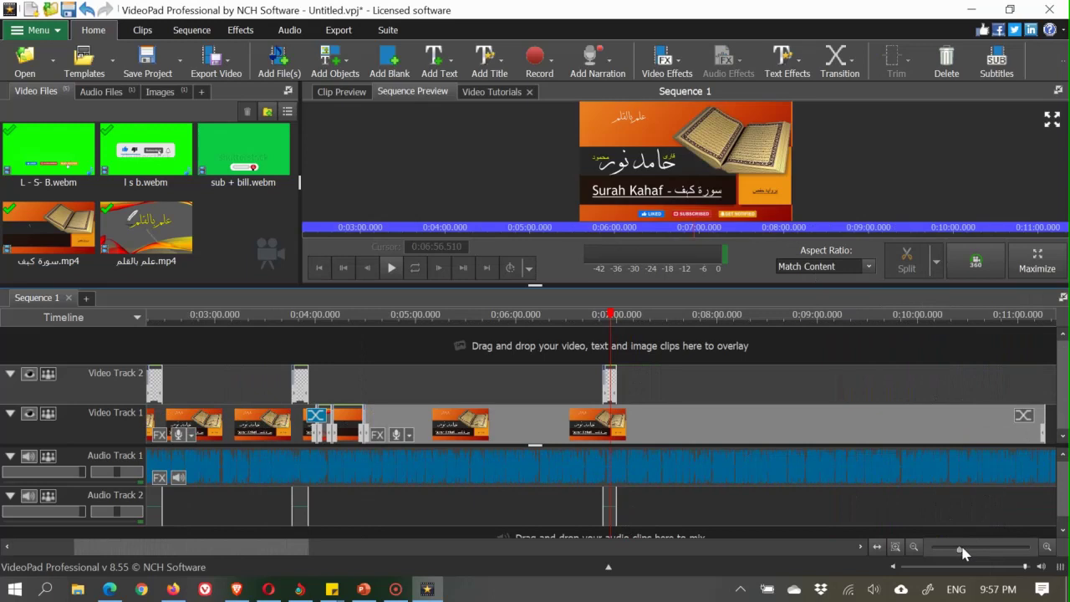
pyautogui.click(861, 547)
pyautogui.click(861, 548)
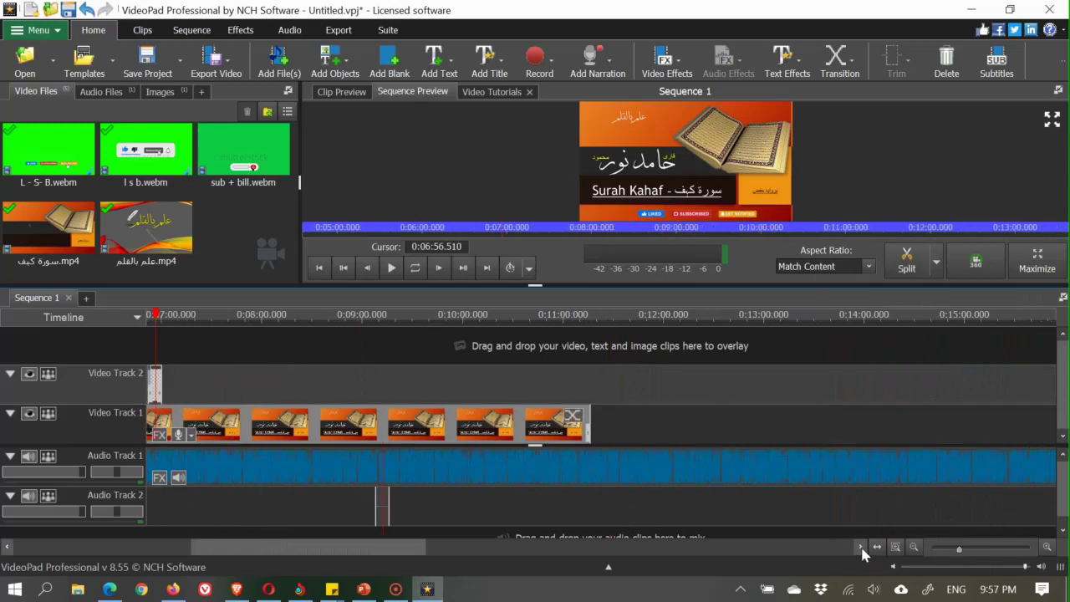
pyautogui.click(861, 547)
pyautogui.moveTo(357, 430); pyautogui.dragTo(802, 430)
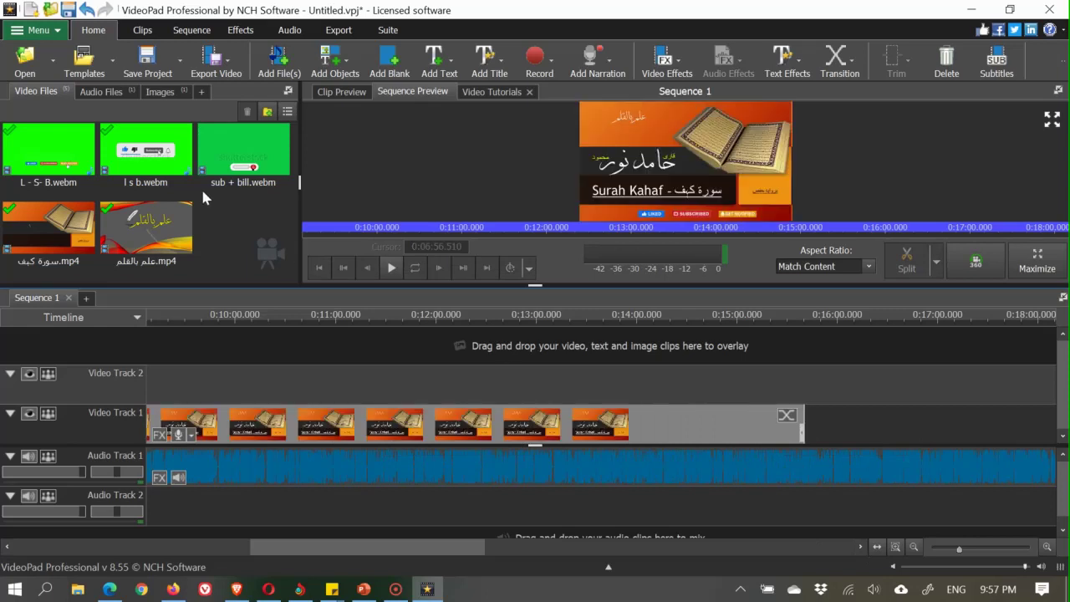
# - Add the علم بالقلم.mp4 clip to Video Track 1 directly after the image clip, at about 0:15:41
pyautogui.moveTo(123, 243); pyautogui.dragTo(802, 423)
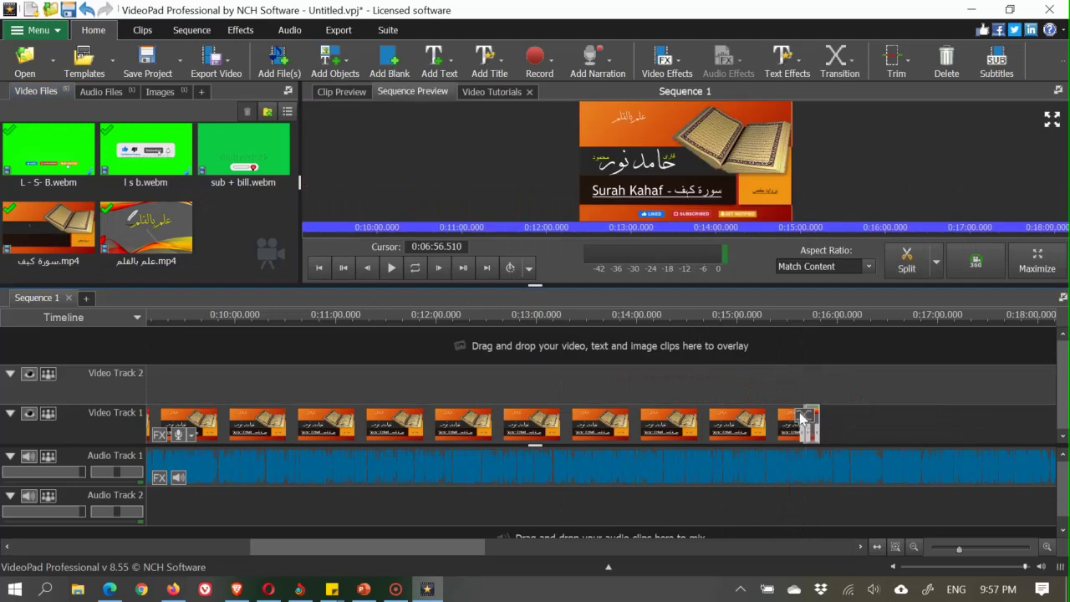
pyautogui.scroll(5, 802, 422)
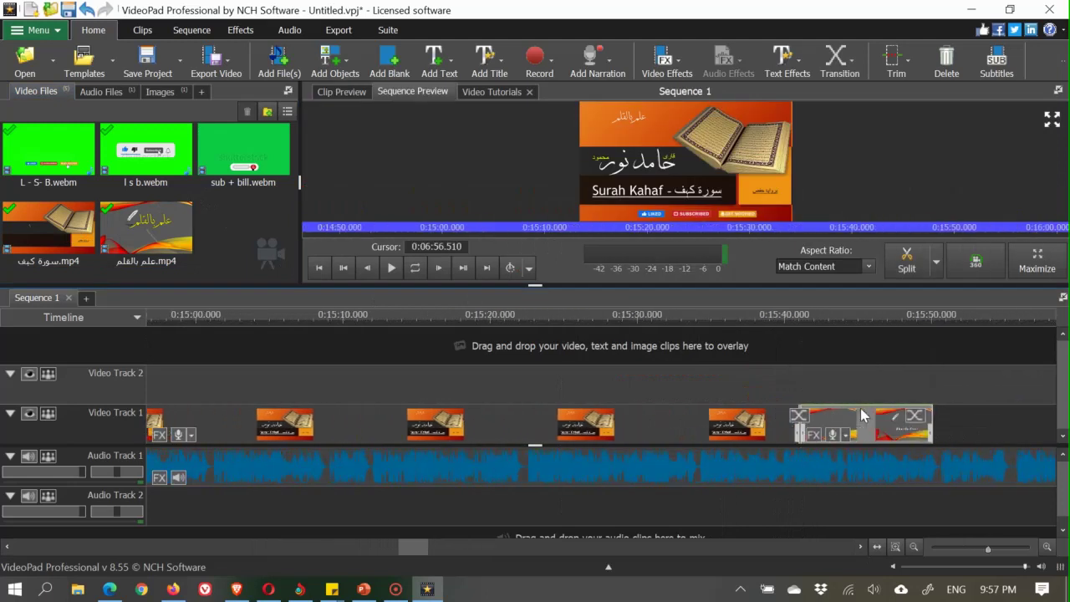
pyautogui.scroll(3, 863, 415)
# - Apply a 1.000-second Slide transition between the image and the علم بالقلم.mp4 clip and preview it to about 0:15:42
pyautogui.click(735, 418)
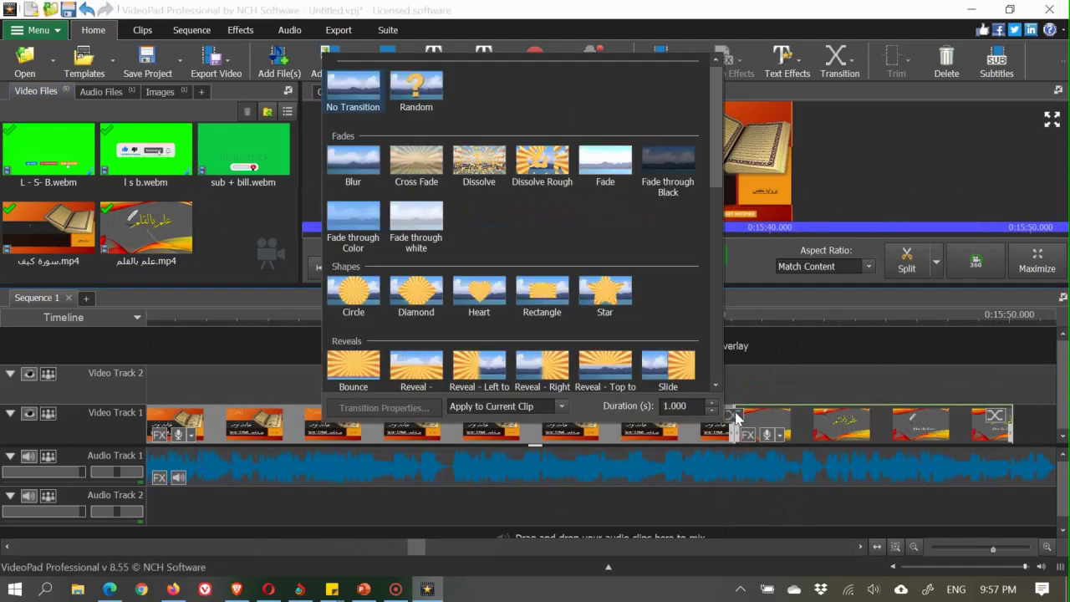
pyautogui.click(657, 365)
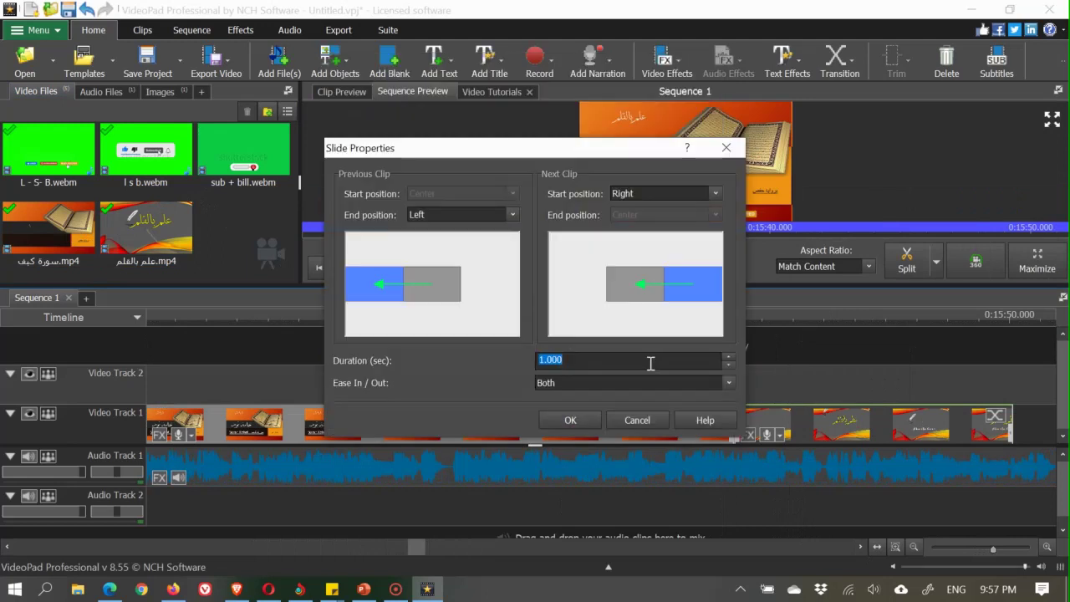
pyautogui.click(552, 420)
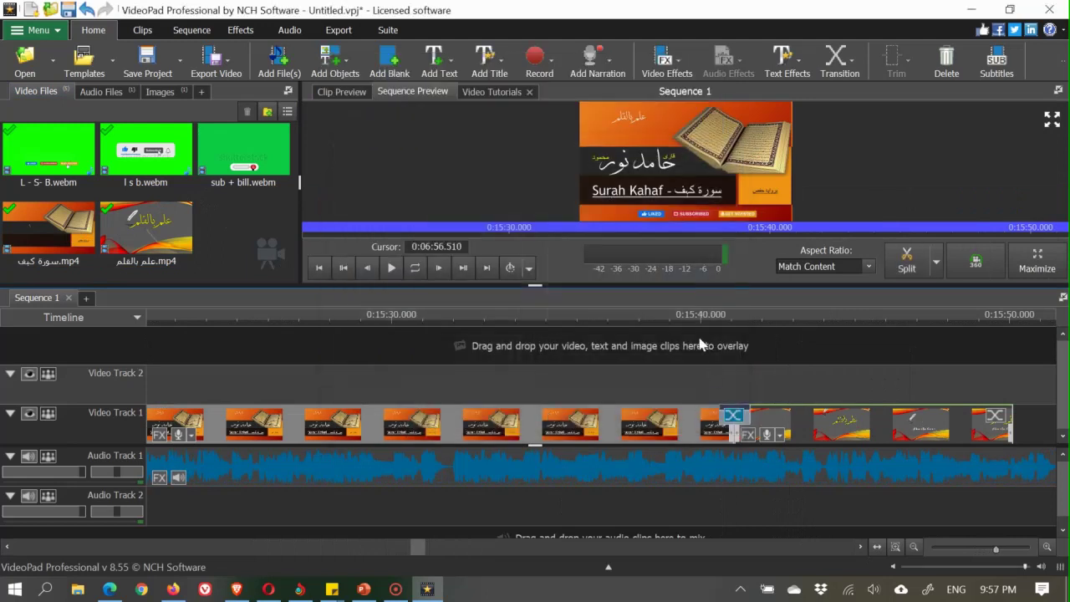
pyautogui.moveTo(699, 316); pyautogui.dragTo(761, 321)
# - Append the سورة کیف.mp4 clip to Video Track 1 directly after the علم بالقلم.mp4 clip, at about 0:15:50
pyautogui.scroll(-1, 849, 433)
pyautogui.scroll(-2, 849, 433)
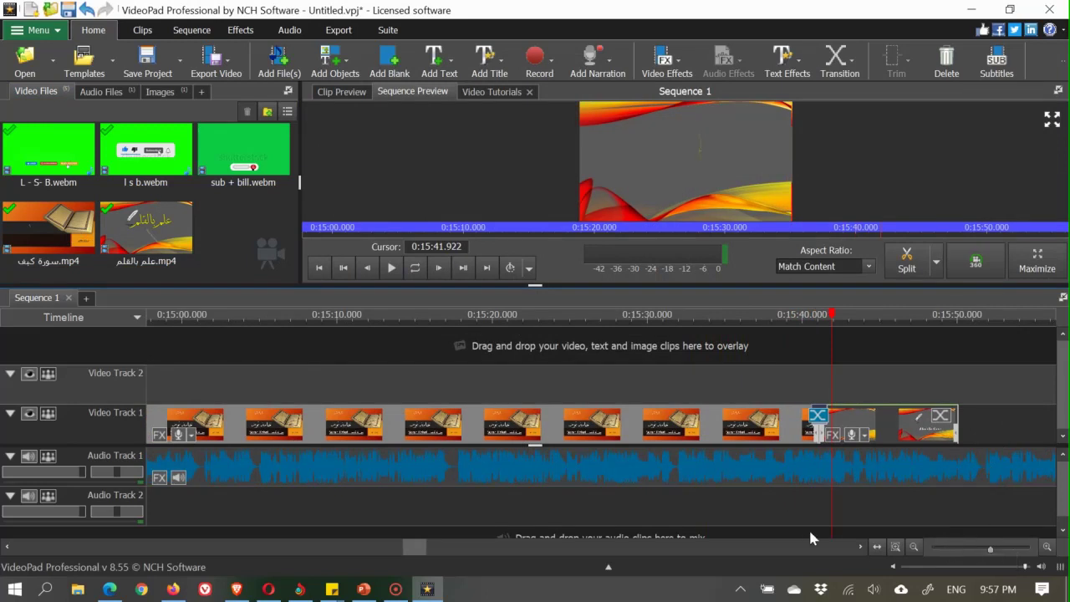
pyautogui.click(861, 548)
pyautogui.click(860, 548)
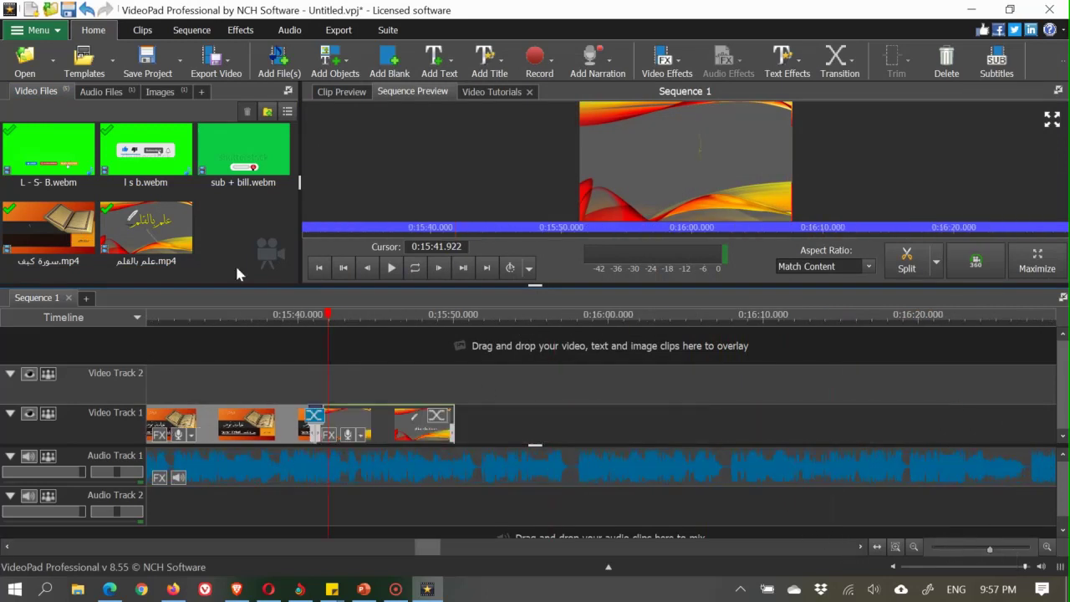
pyautogui.moveTo(50, 231); pyautogui.dragTo(472, 424)
pyautogui.moveTo(465, 427); pyautogui.dragTo(463, 426)
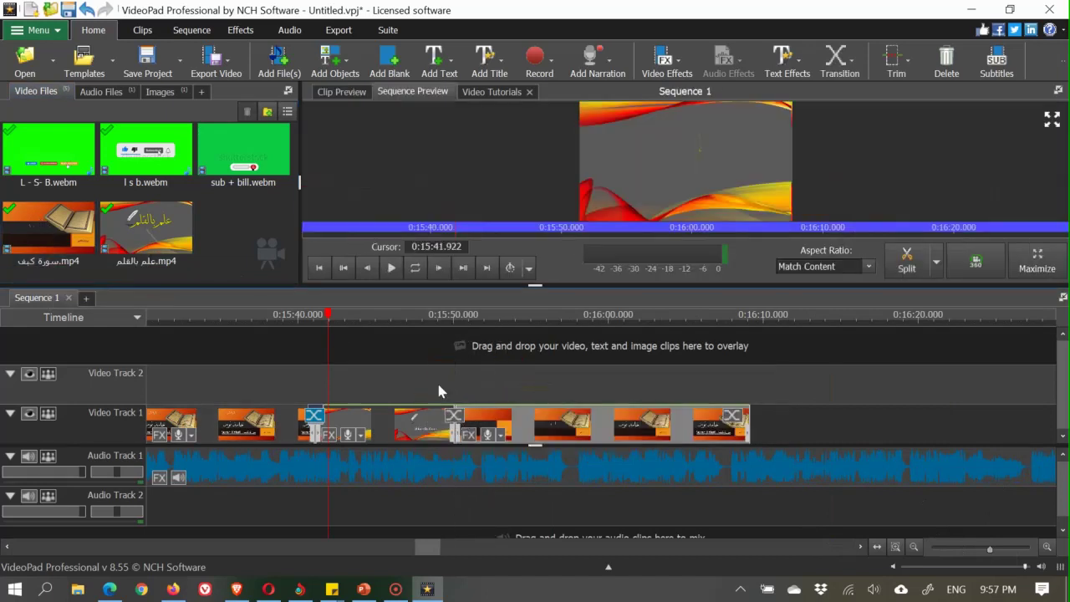
# - Apply a 1.000-second Tetromino transition with complexity 14 between the last two clips and preview it to about 0:15:54
pyautogui.moveTo(441, 315)
pyautogui.mouseDown()
pyautogui.moveTo(468, 319)
pyautogui.moveTo(441, 323)
pyautogui.mouseUp()
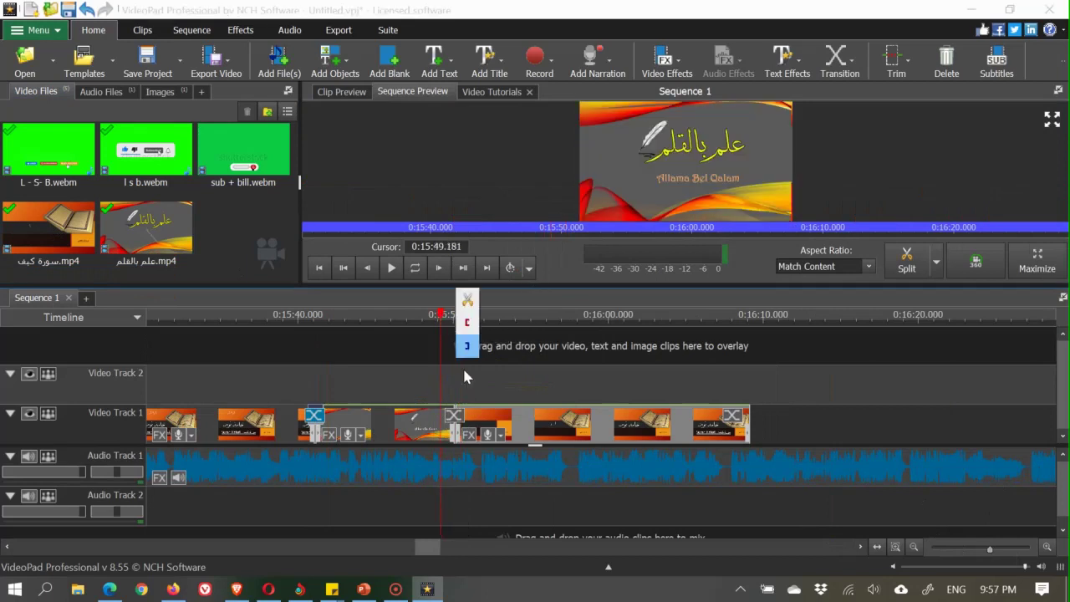
pyautogui.click(455, 416)
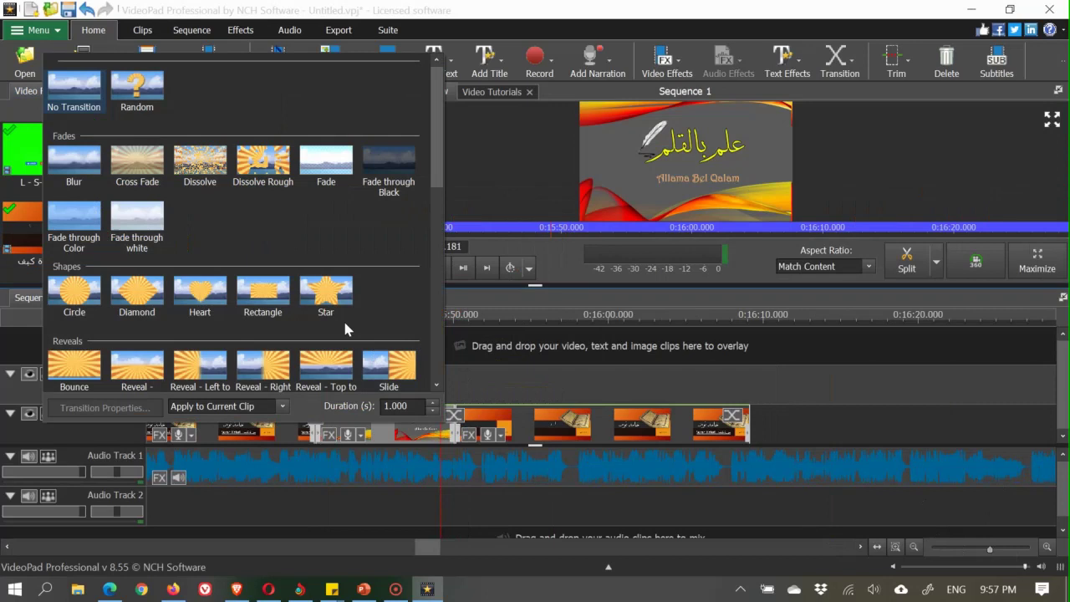
pyautogui.scroll(-5, 346, 328)
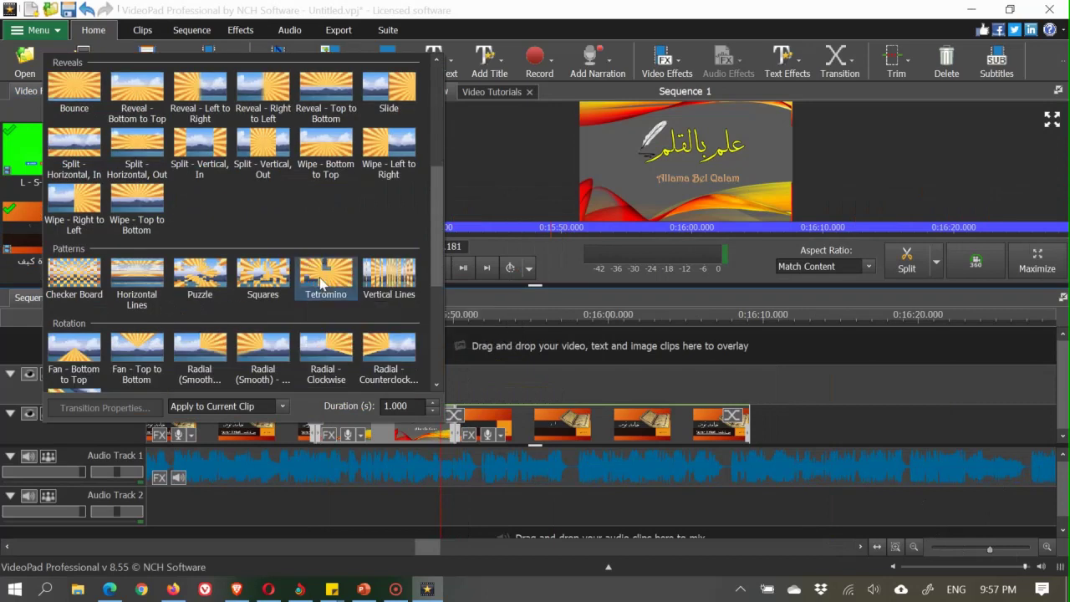
pyautogui.click(324, 277)
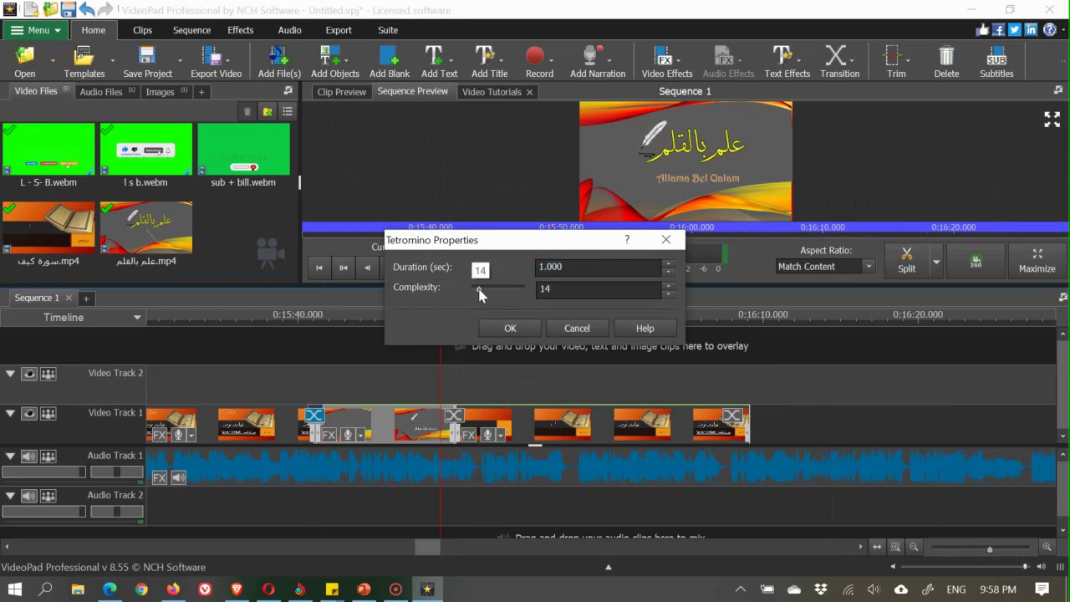
pyautogui.click(506, 329)
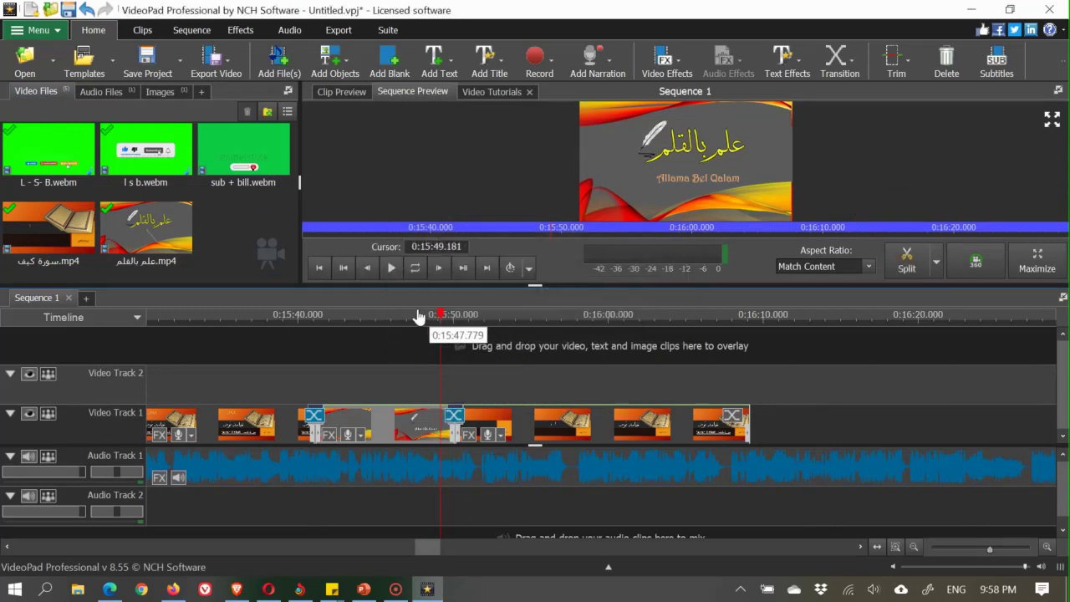
pyautogui.moveTo(419, 320); pyautogui.dragTo(517, 325)
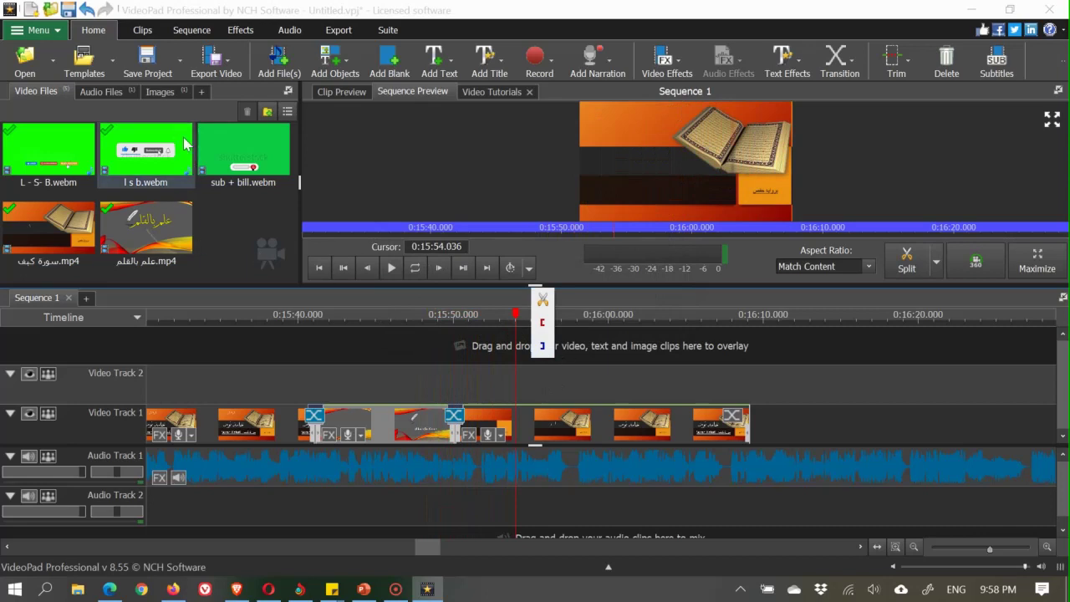
# - Append the کیف.jpg image to Video Track 1 and apply a 1.000-second Page Curl transition into it, starting from the Bottom Right corner
pyautogui.click(160, 91)
pyautogui.moveTo(39, 156); pyautogui.dragTo(760, 430)
pyautogui.click(751, 416)
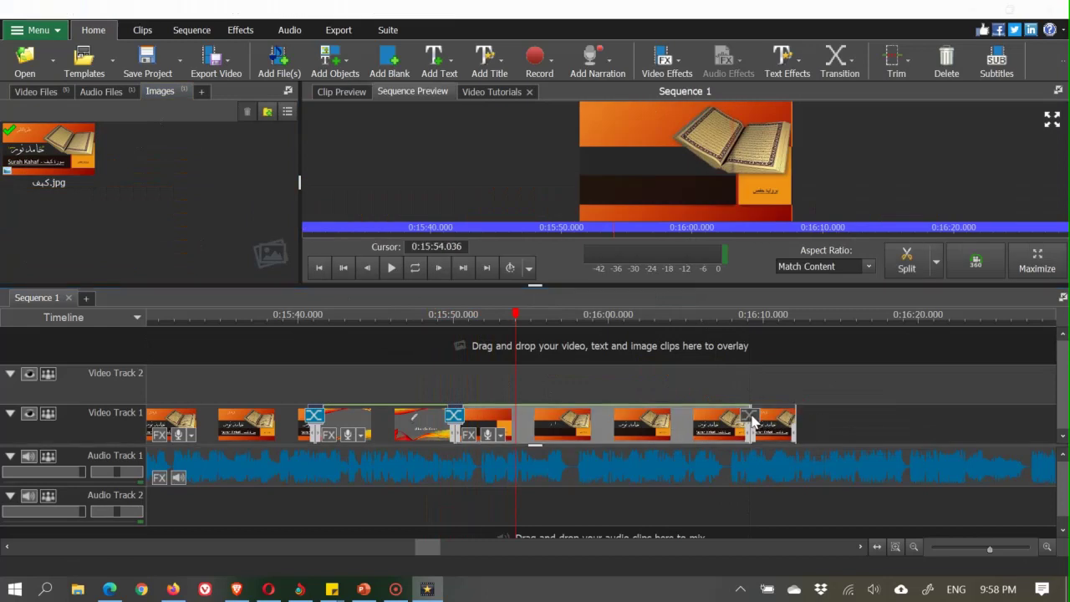
pyautogui.scroll(-3, 660, 318)
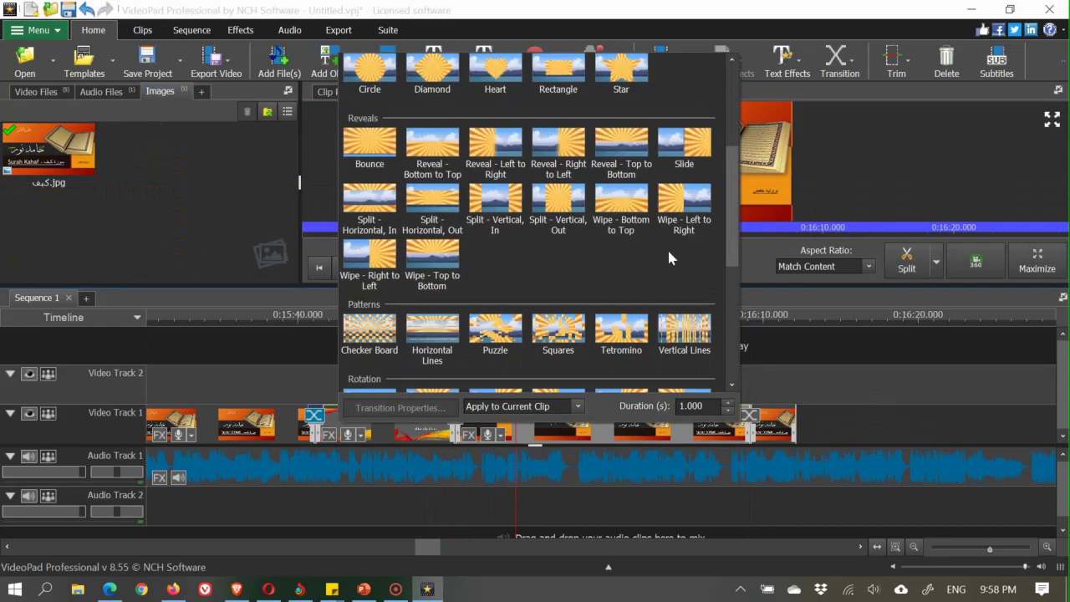
pyautogui.scroll(-3, 664, 251)
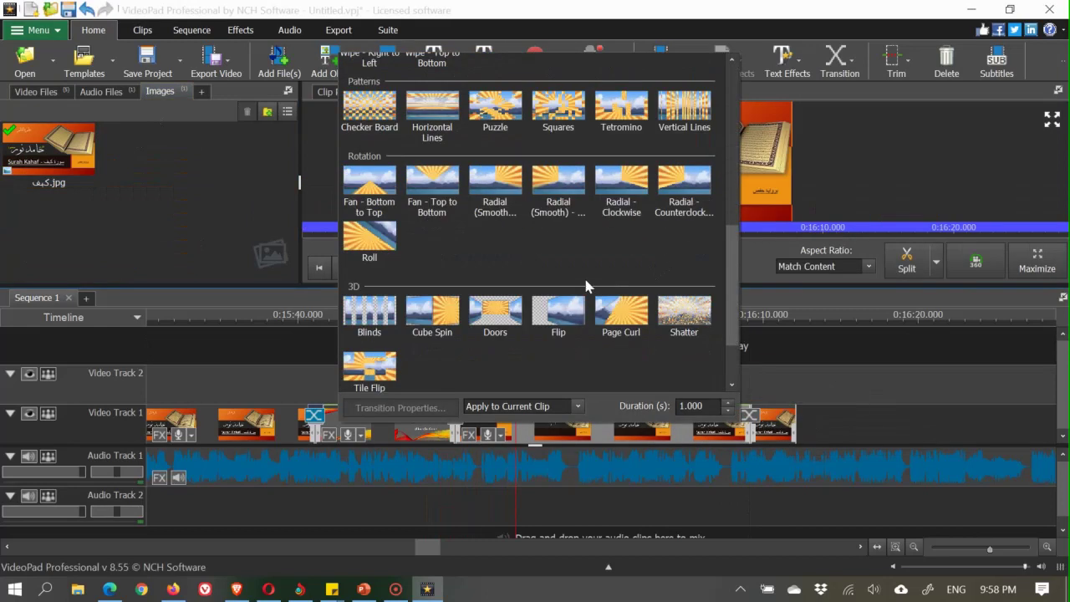
pyautogui.click(635, 314)
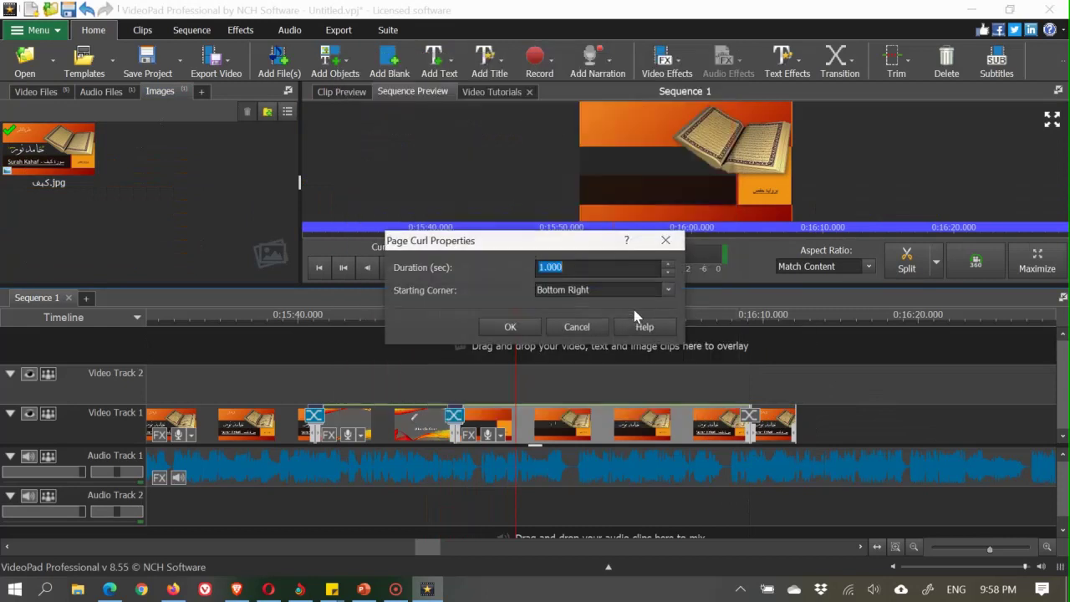
pyautogui.click(512, 324)
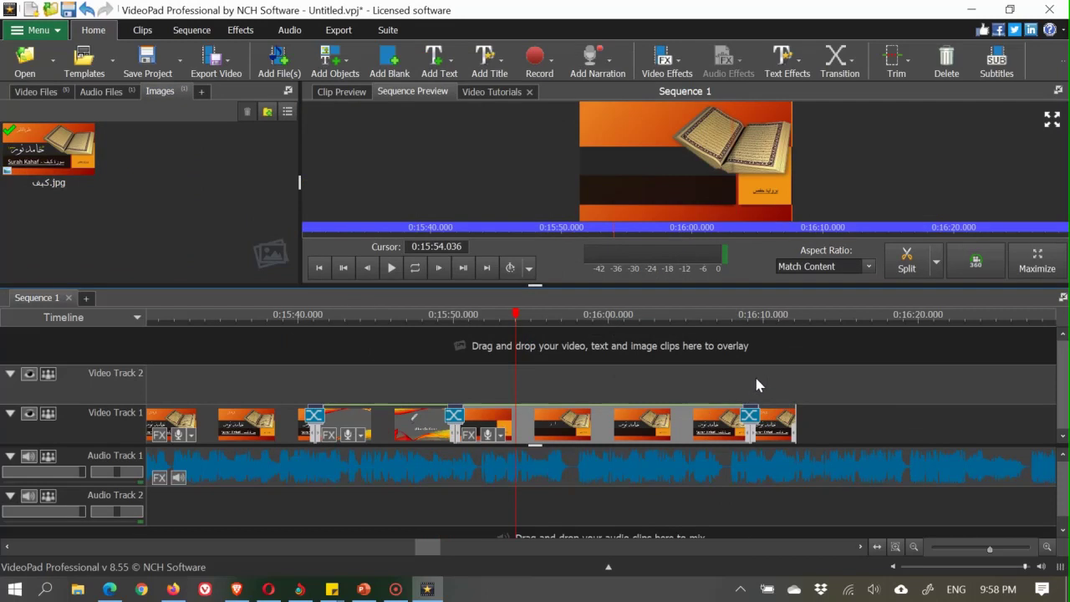
pyautogui.click(748, 323)
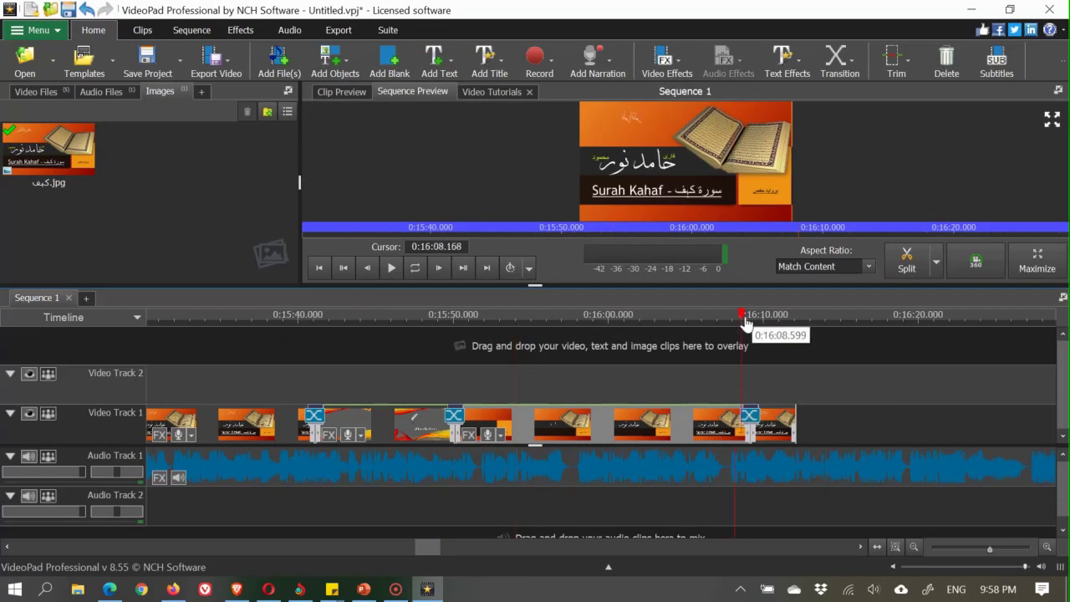
pyautogui.click(759, 330)
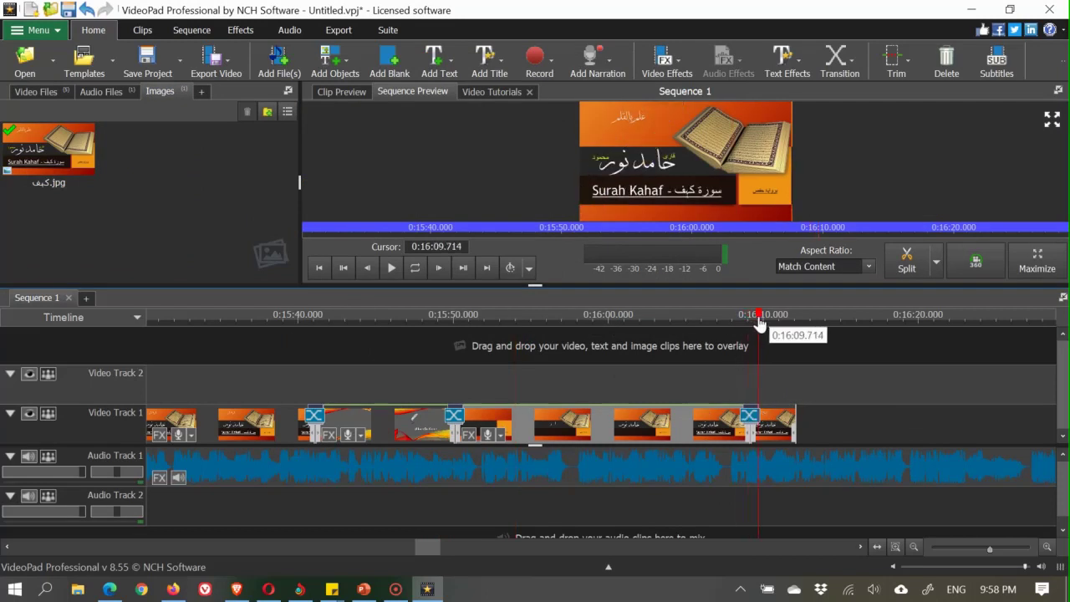
# - Extend the newly added image clip on Video Track 1 to end at about 0:16:55
pyautogui.moveTo(795, 427); pyautogui.dragTo(983, 427)
pyautogui.click(862, 547)
pyautogui.click(861, 548)
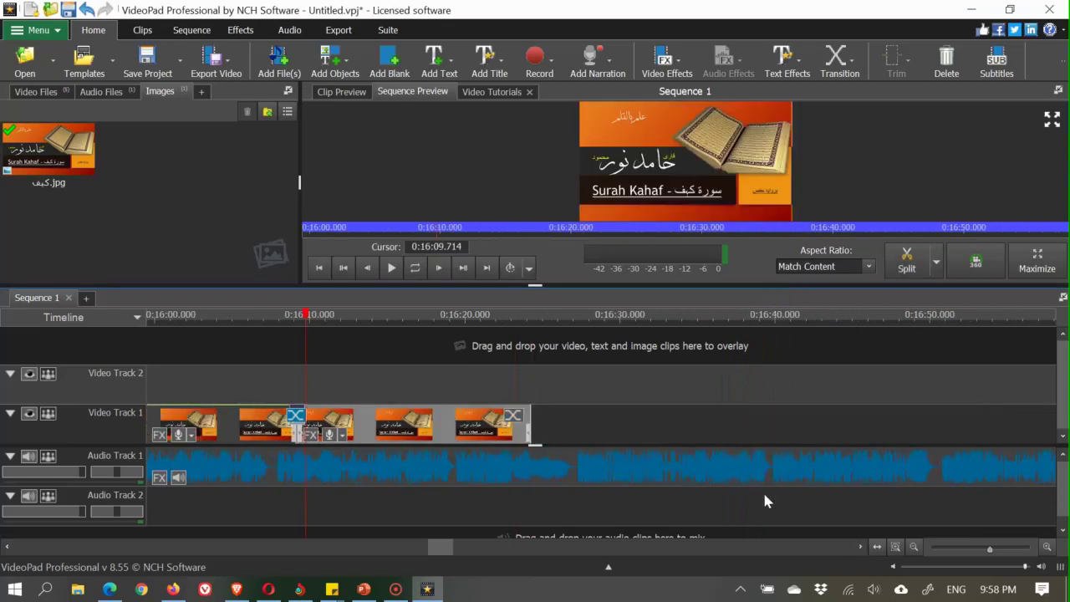
pyautogui.moveTo(529, 418); pyautogui.dragTo(998, 424)
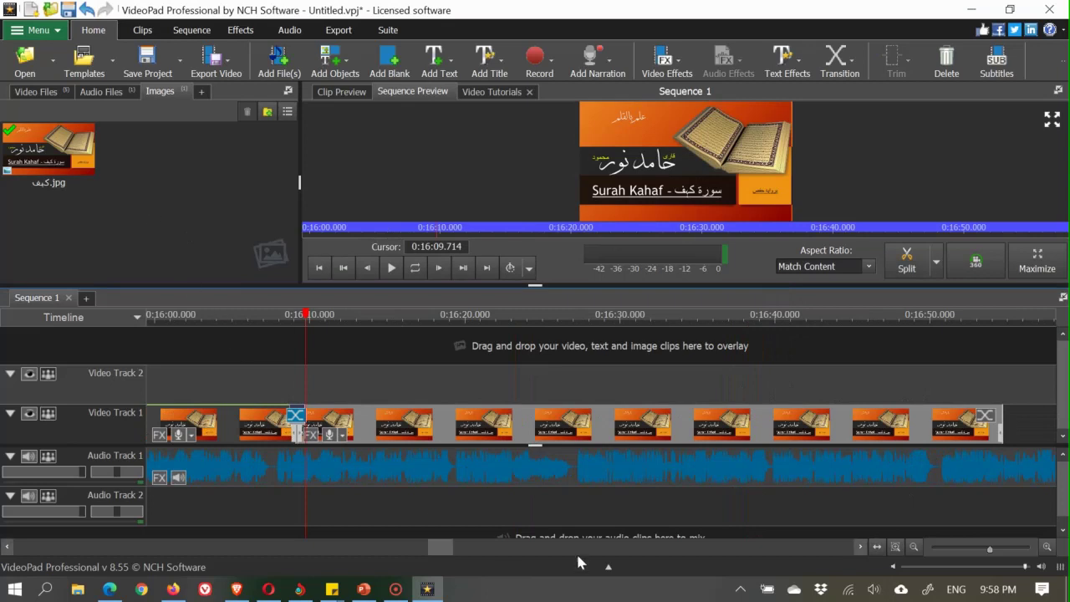
pyautogui.moveTo(446, 548); pyautogui.dragTo(191, 551)
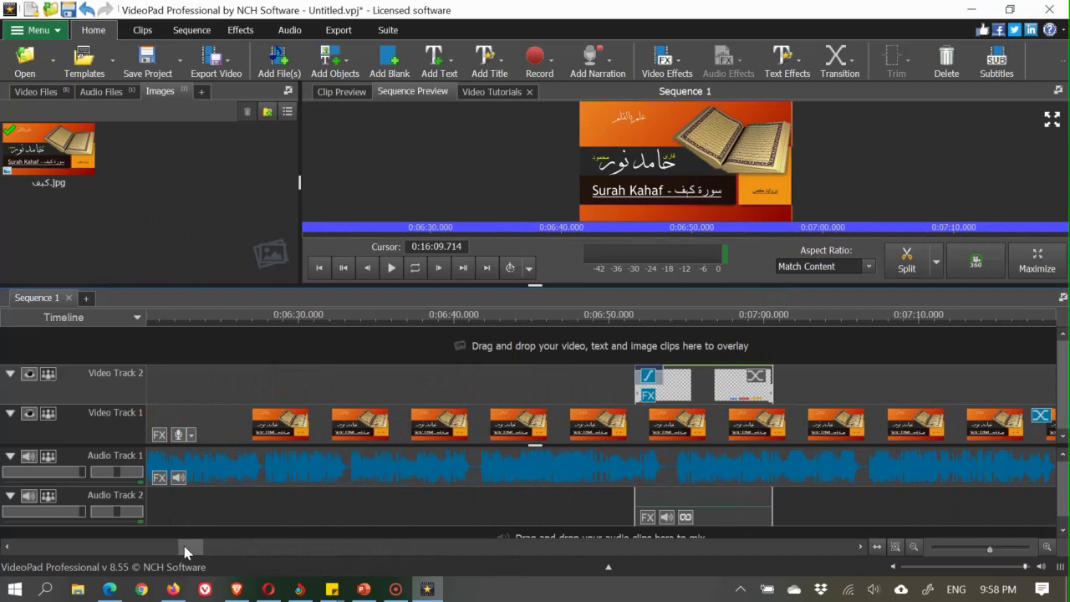
# - Copy the linked overlay clip at about 0:06:52 on Video Track 2 and paste it (insert) at about 0:11:30 on the same track
pyautogui.rightClick(673, 401)
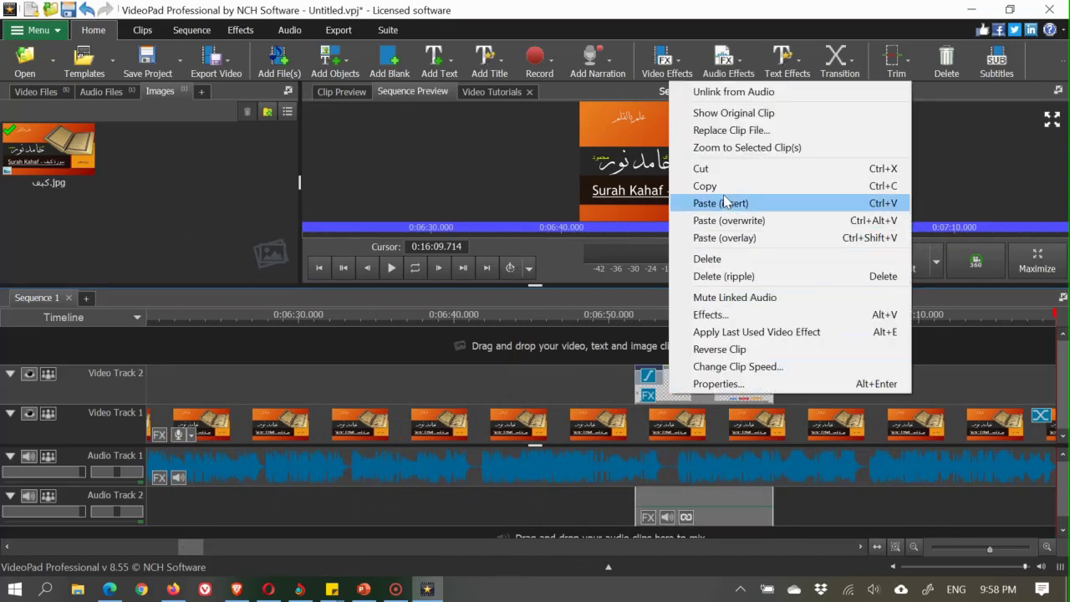
pyautogui.click(720, 187)
pyautogui.moveTo(181, 554); pyautogui.dragTo(318, 549)
pyautogui.click(397, 388)
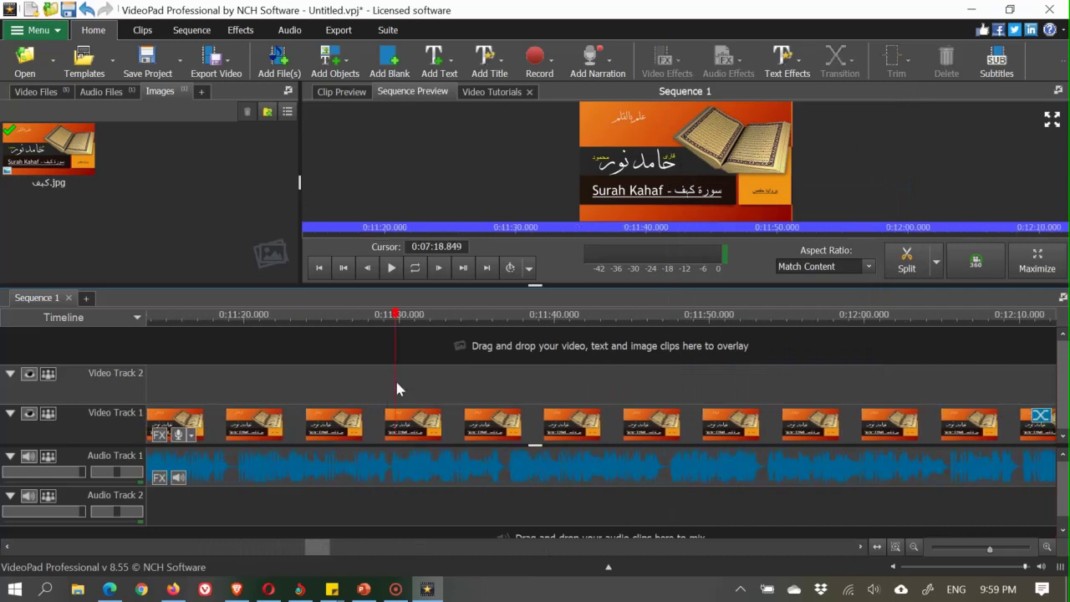
pyautogui.rightClick(370, 377)
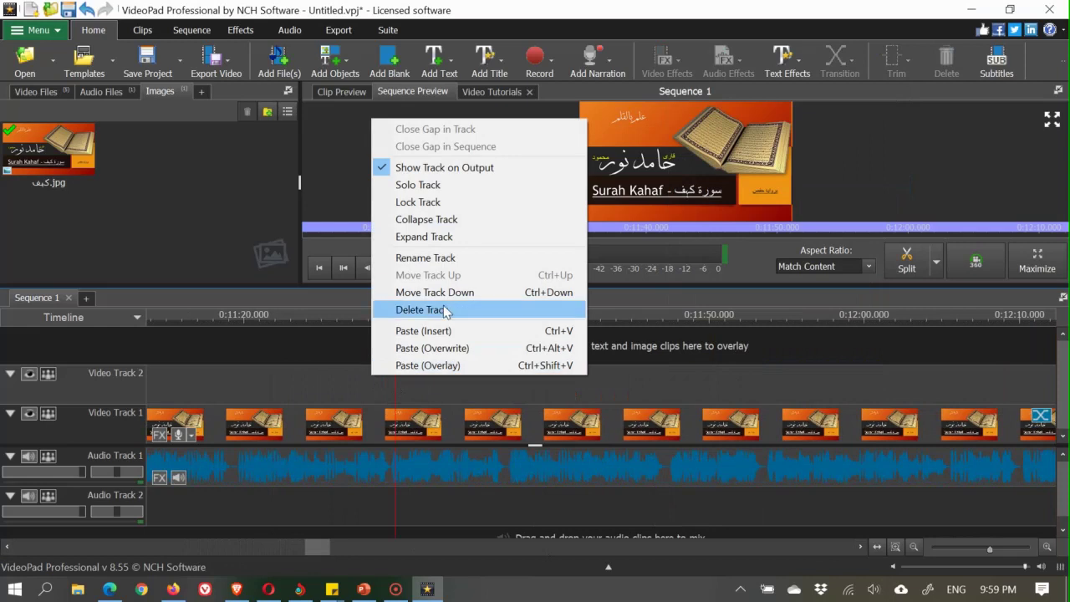
pyautogui.click(423, 332)
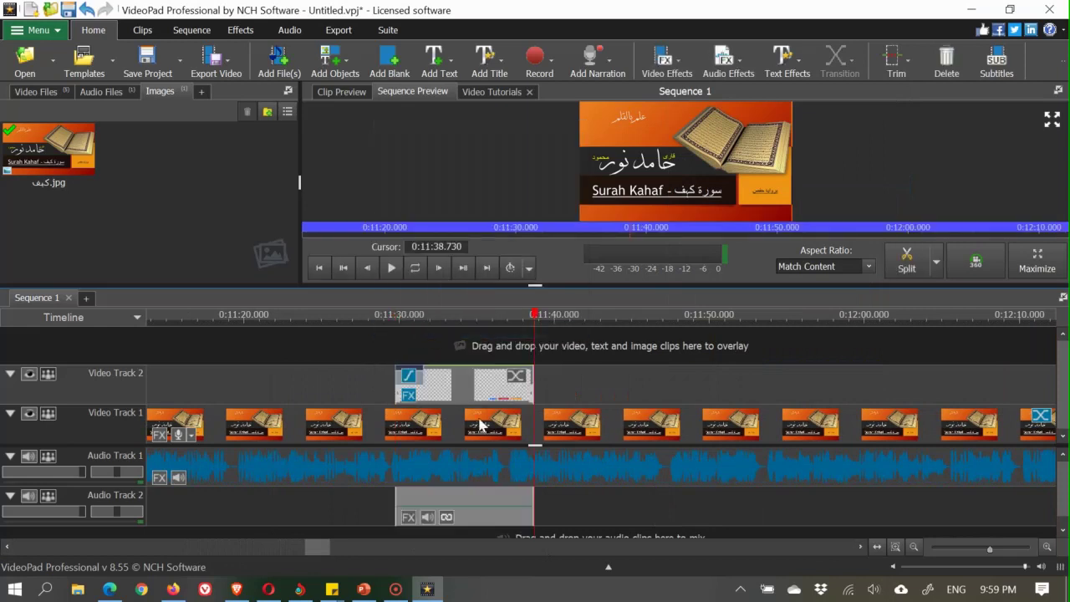
# - Paste the overlay clip on Video Track 2 at about 0:15:33, preview it, and shift it to start at about 0:15:29
pyautogui.moveTo(311, 547); pyautogui.dragTo(419, 552)
pyautogui.rightClick(404, 372)
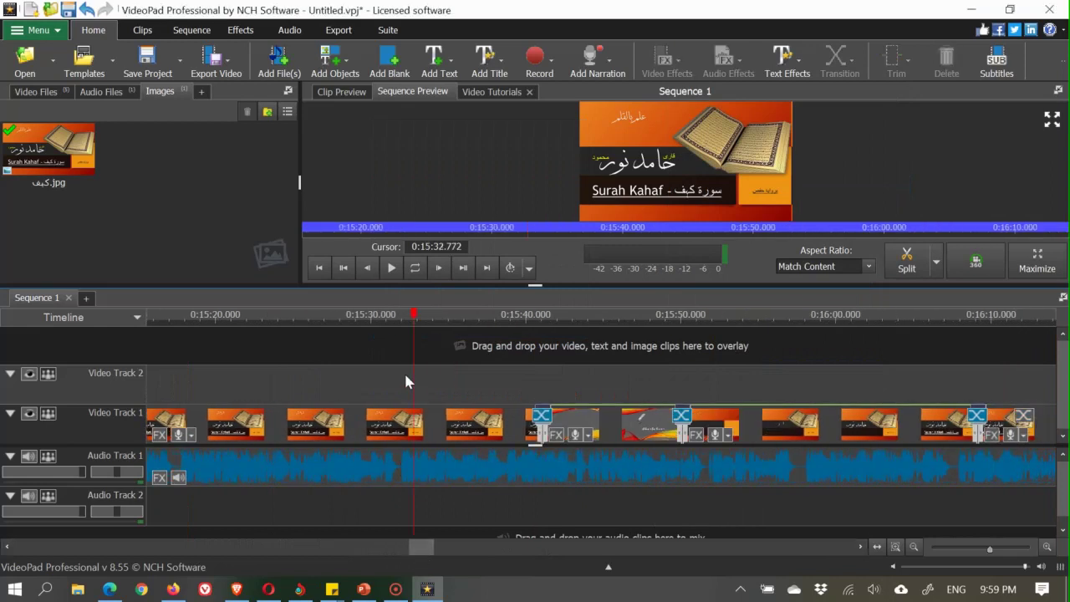
pyautogui.click(457, 330)
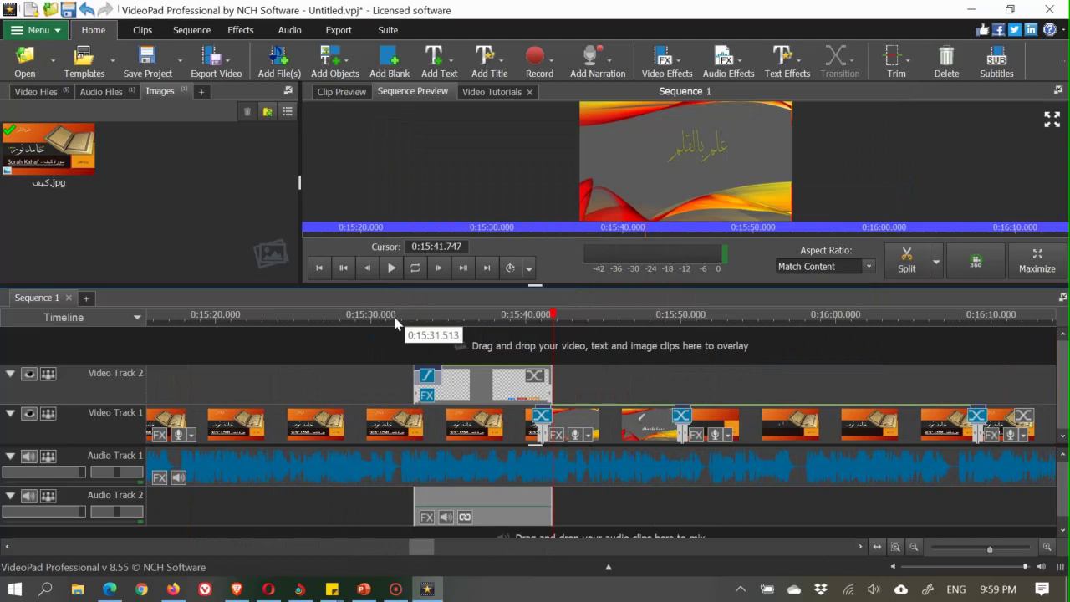
pyautogui.click(398, 323)
pyautogui.click(436, 326)
pyautogui.moveTo(439, 326); pyautogui.dragTo(599, 333)
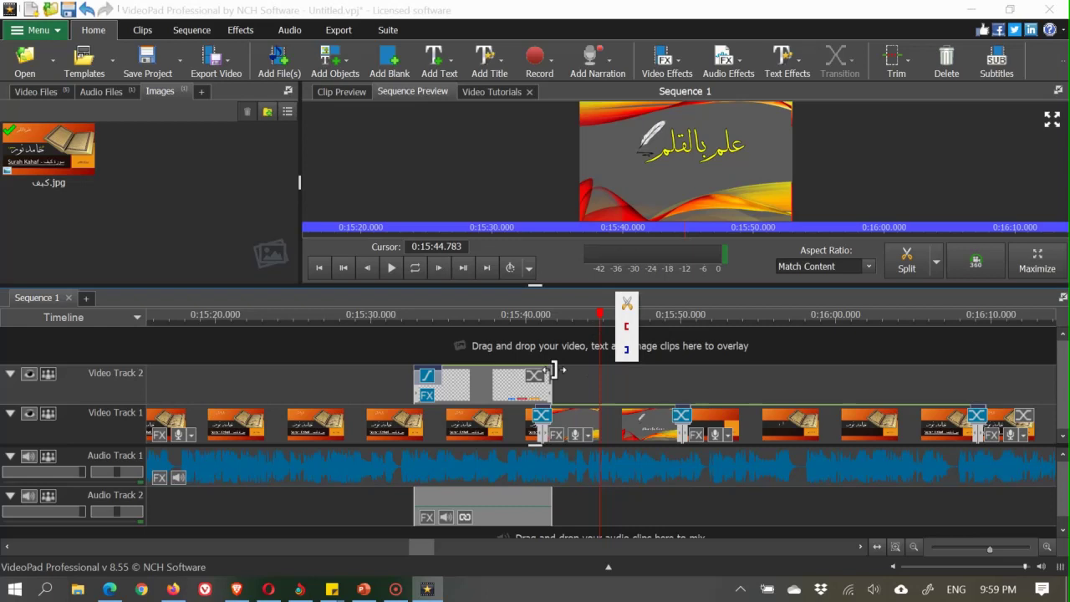
pyautogui.moveTo(490, 401); pyautogui.dragTo(424, 385)
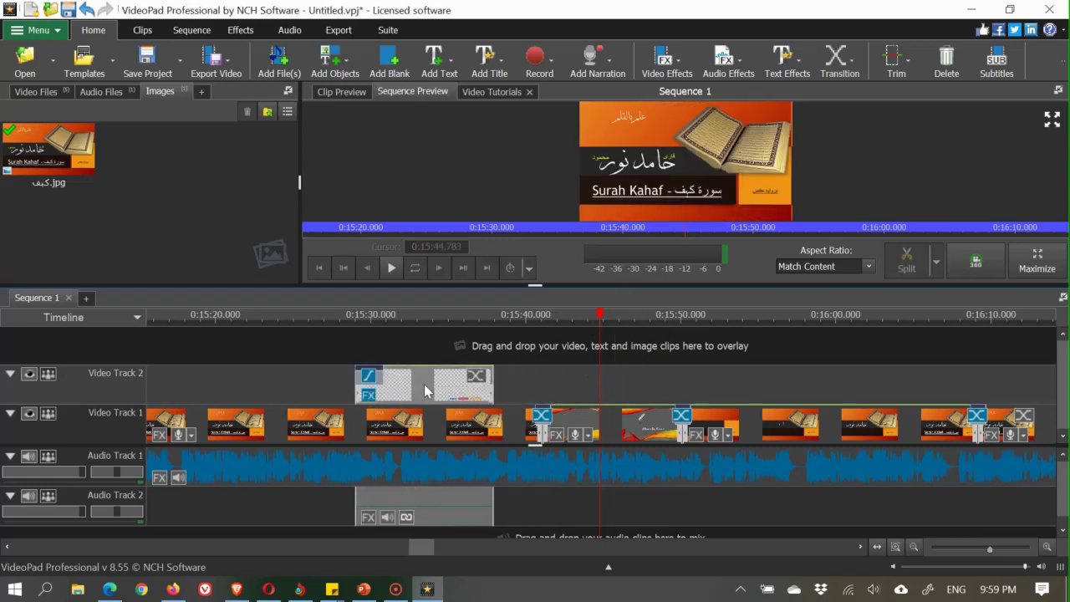
# - Extend the last image clip on Video Track 1 to end at about 0:17:24
pyautogui.moveTo(422, 550); pyautogui.dragTo(454, 555)
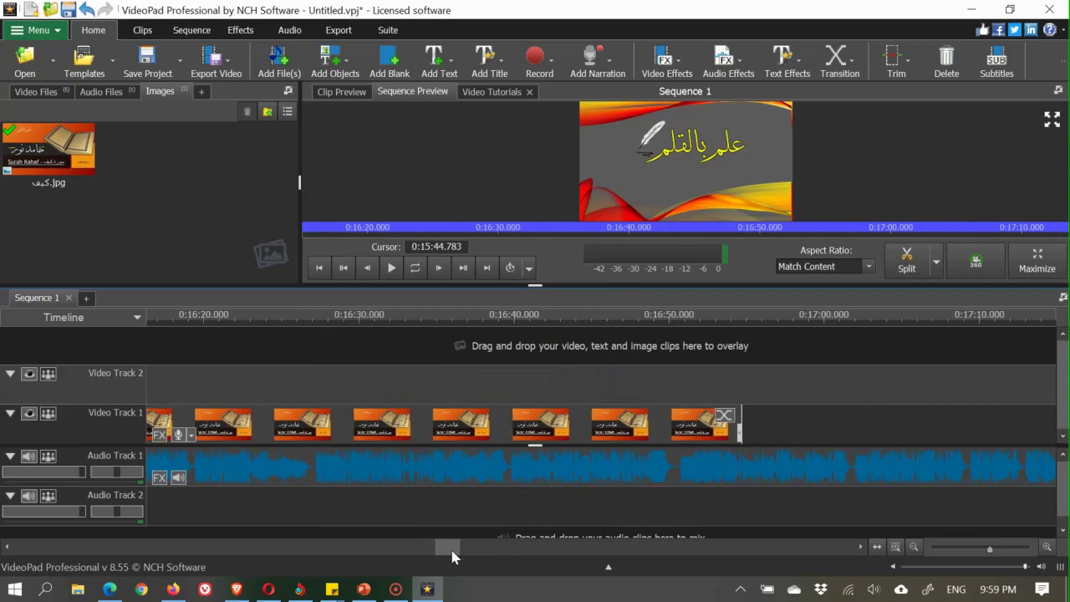
pyautogui.moveTo(739, 422); pyautogui.dragTo(924, 422)
pyautogui.moveTo(450, 539); pyautogui.dragTo(462, 542)
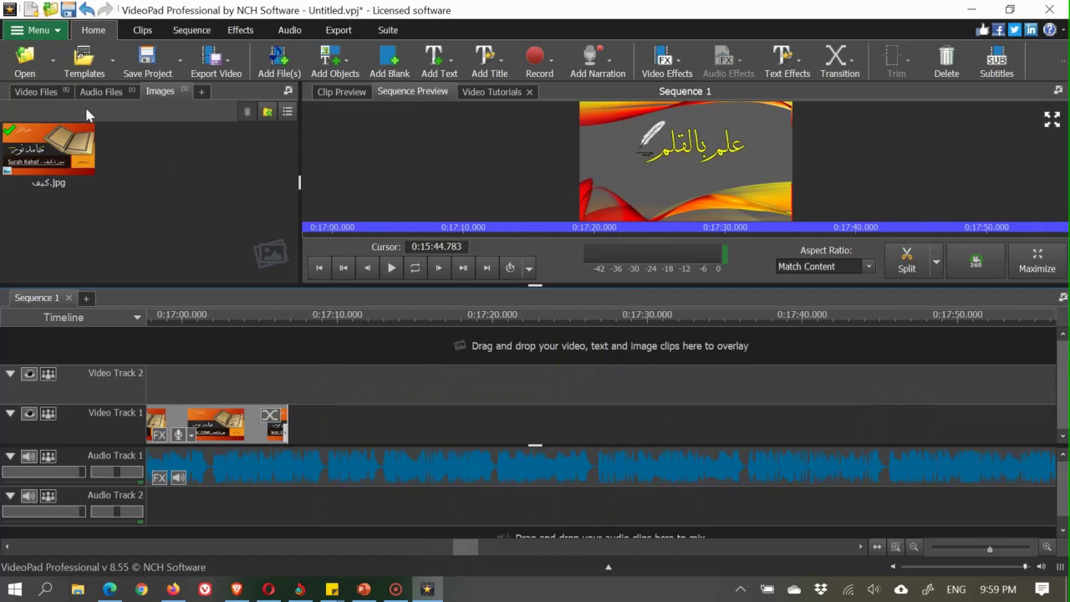
pyautogui.click(49, 94)
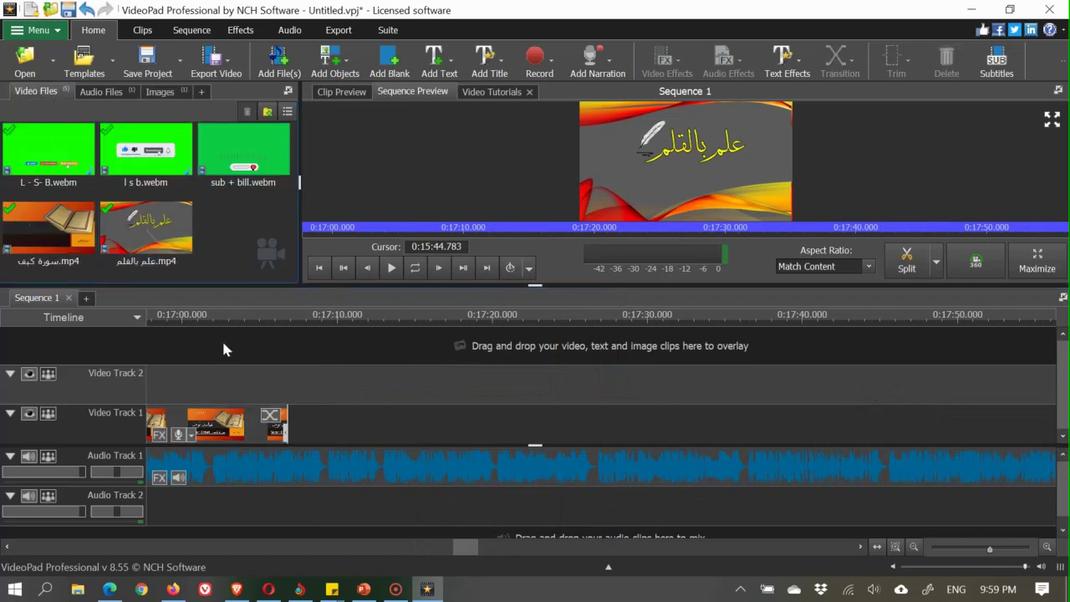
pyautogui.moveTo(284, 435); pyautogui.dragTo(552, 433)
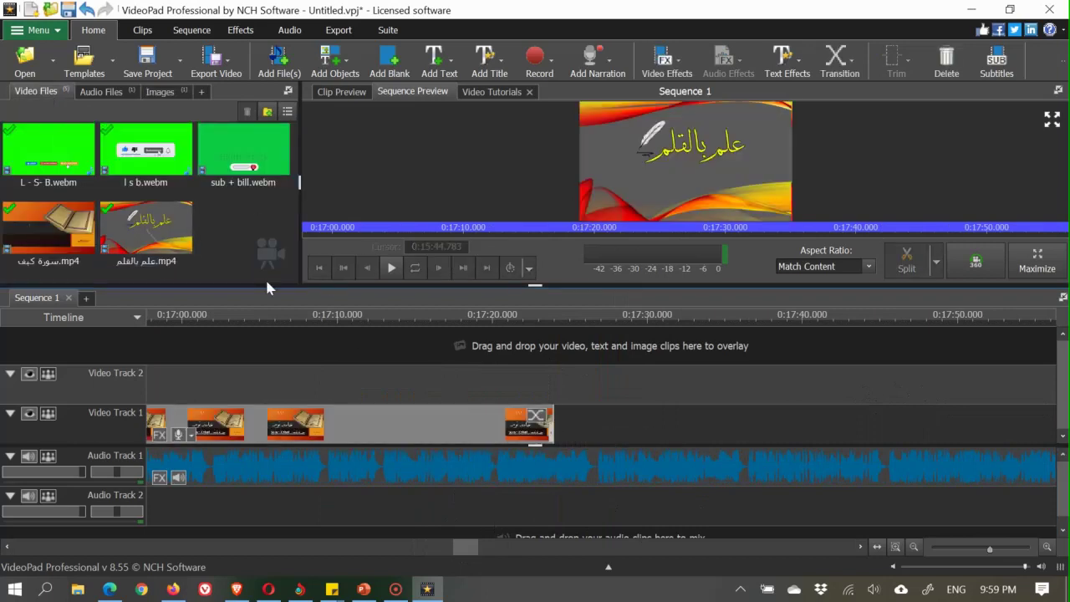
# - Append علم بالقلم.mp4 to Video Track 1 at about 0:17:24 and apply a 1.000-second Split - Horizontal, Out transition into it
pyautogui.moveTo(153, 222); pyautogui.dragTo(556, 430)
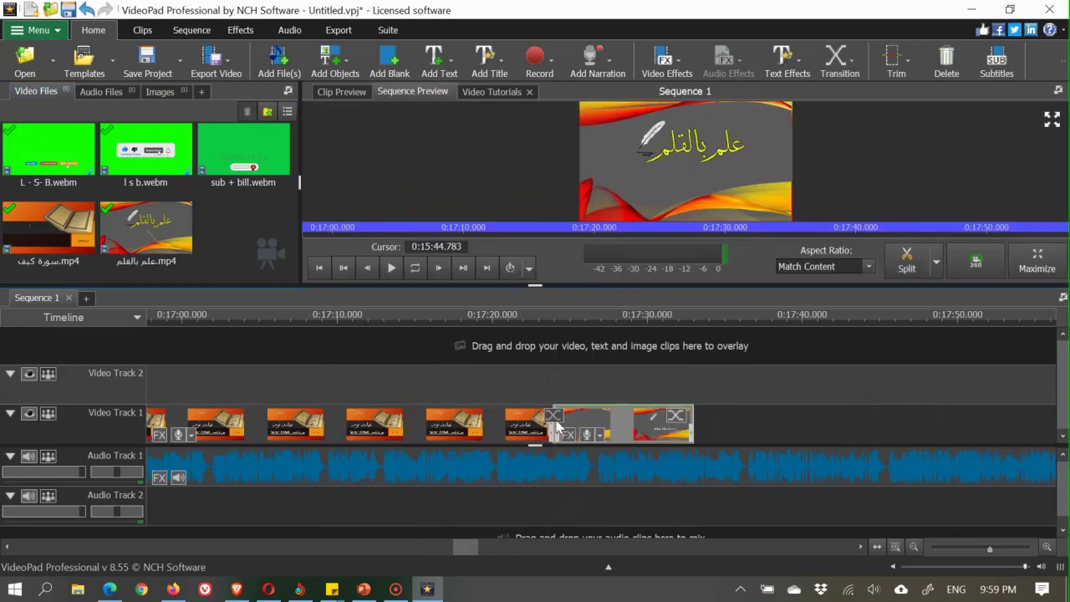
pyautogui.click(552, 416)
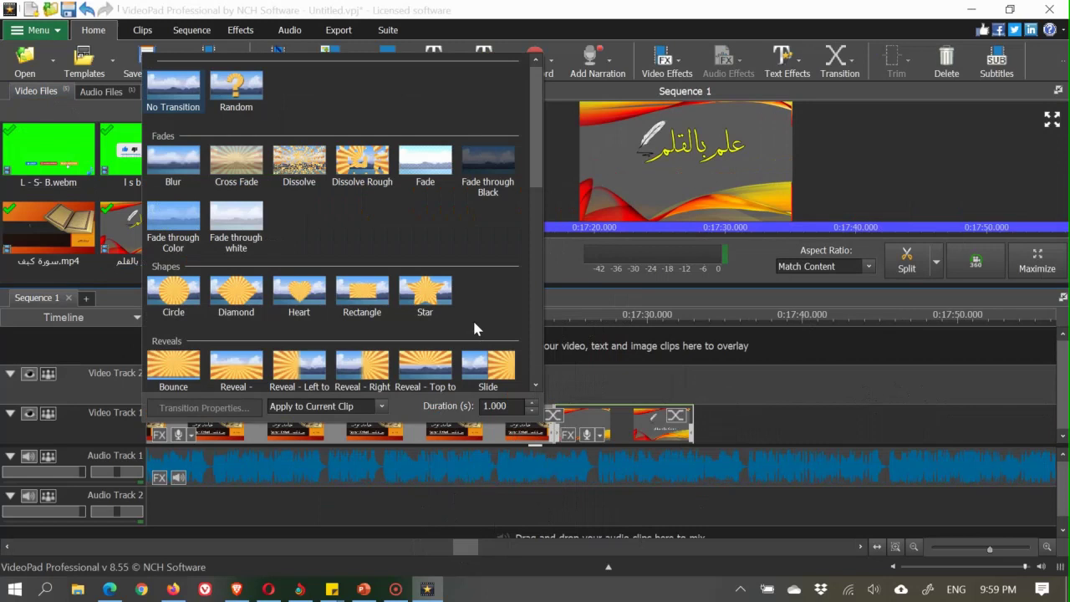
pyautogui.scroll(-2, 474, 328)
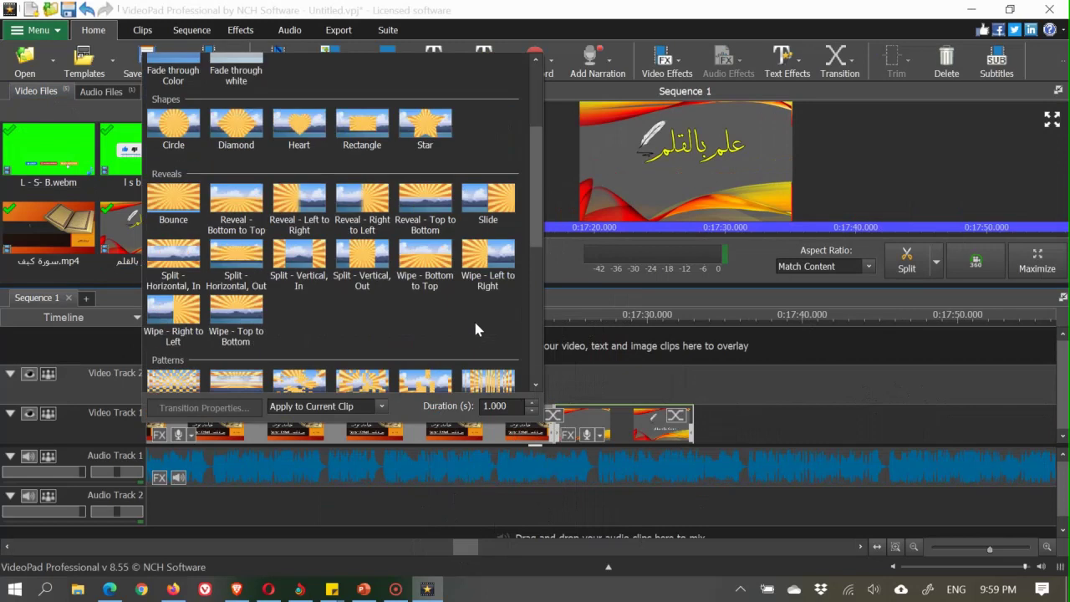
pyautogui.click(248, 255)
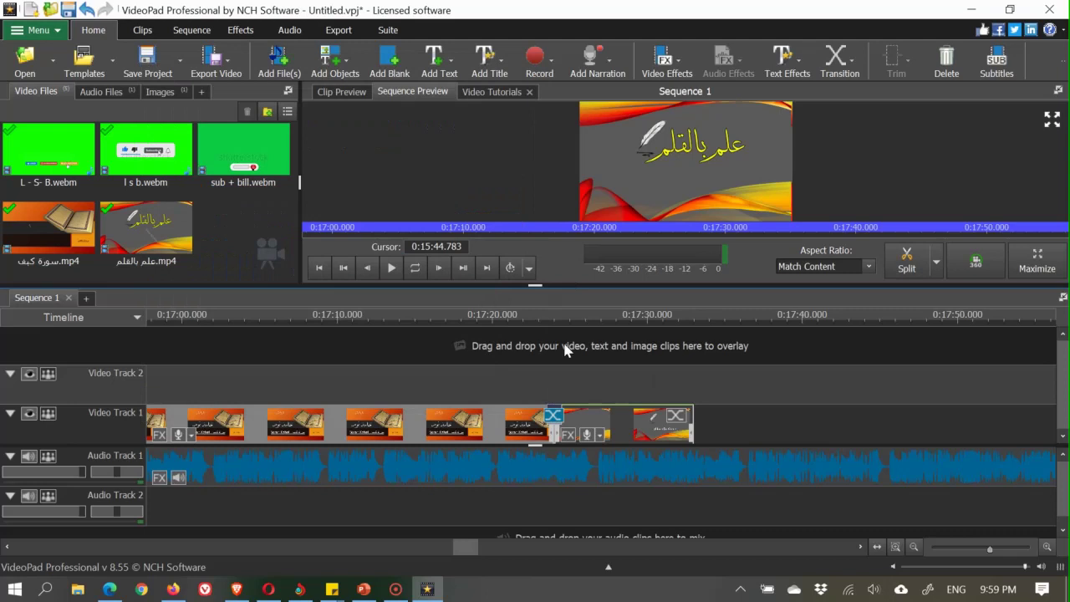
# - Append سورة کیف.mp4 to Video Track 1 at about 0:17:33 with a 1.000-second Star transition into it, and preview the join
pyautogui.moveTo(66, 227); pyautogui.dragTo(708, 428)
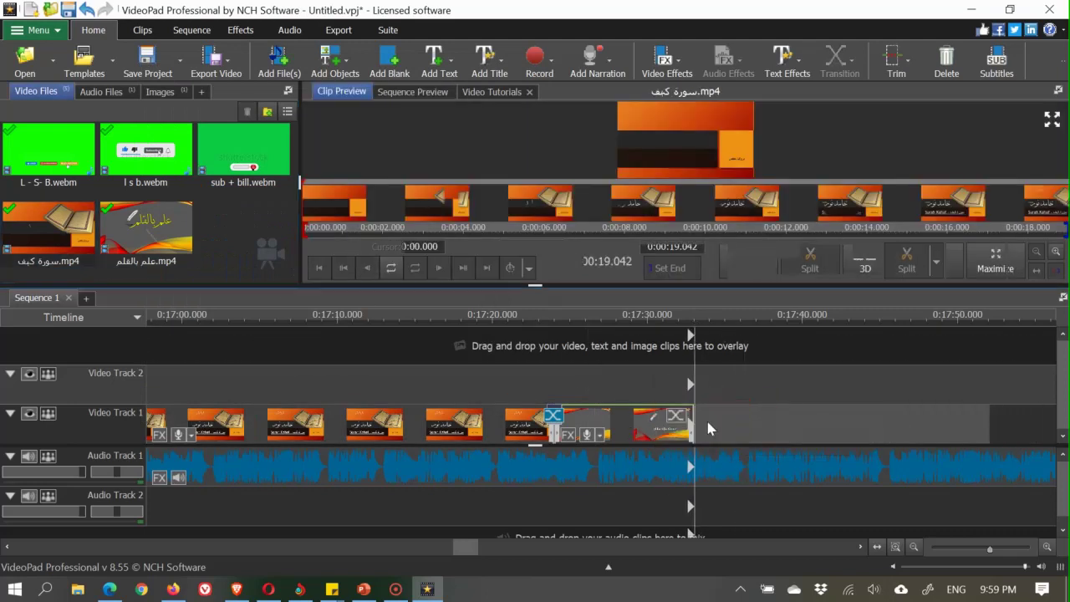
pyautogui.click(694, 422)
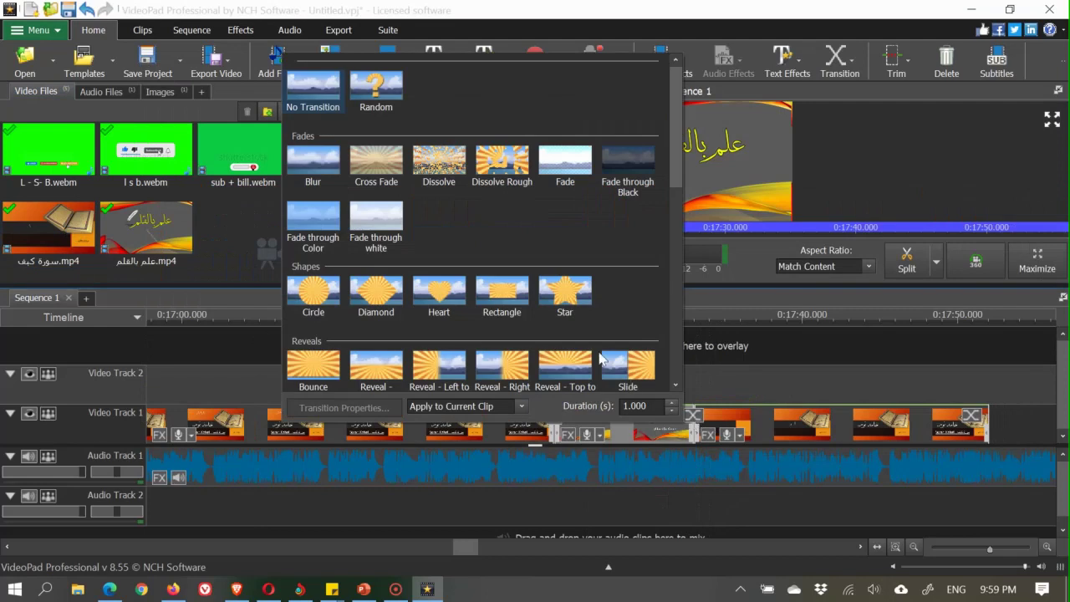
pyautogui.click(560, 296)
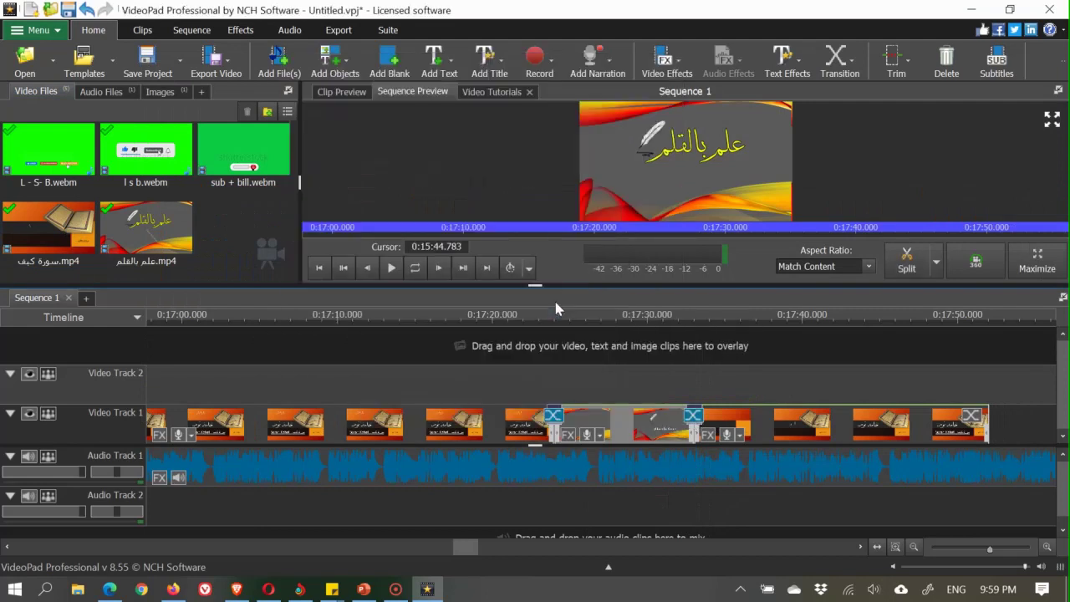
pyautogui.moveTo(633, 328); pyautogui.dragTo(729, 335)
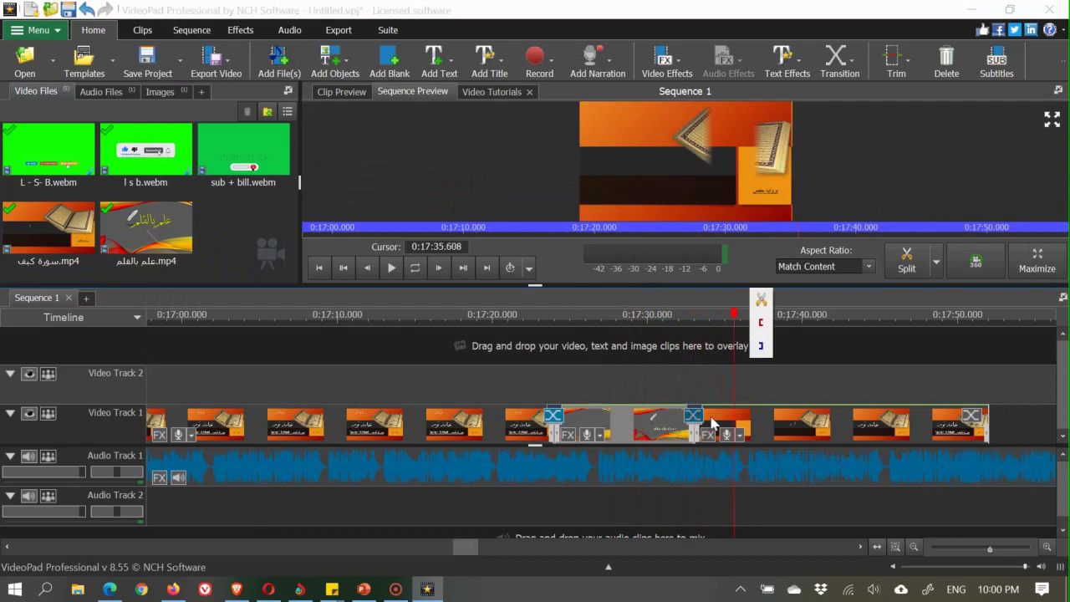
# - Append the کیف.jpg image to the end of Video Track 1 at about 0:17:52
pyautogui.scroll(-1, 803, 403)
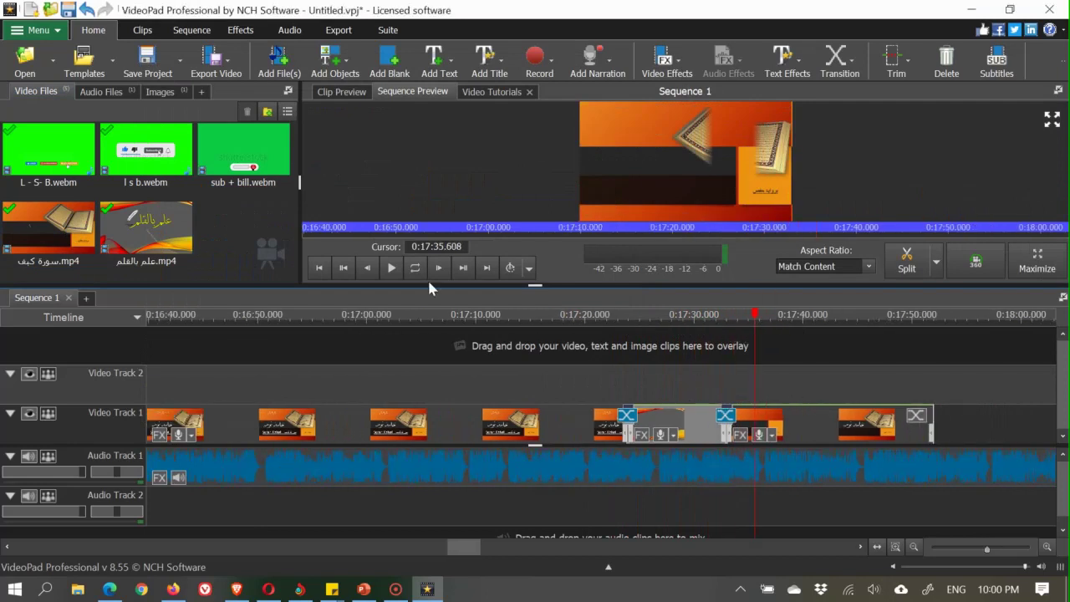
pyautogui.click(161, 92)
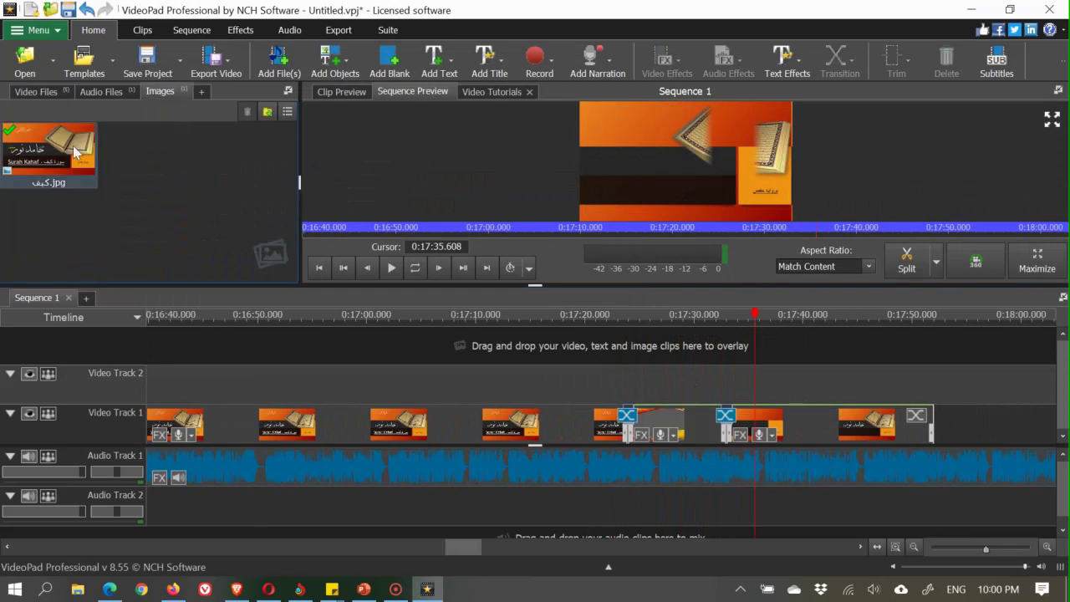
pyautogui.moveTo(52, 149); pyautogui.dragTo(933, 428)
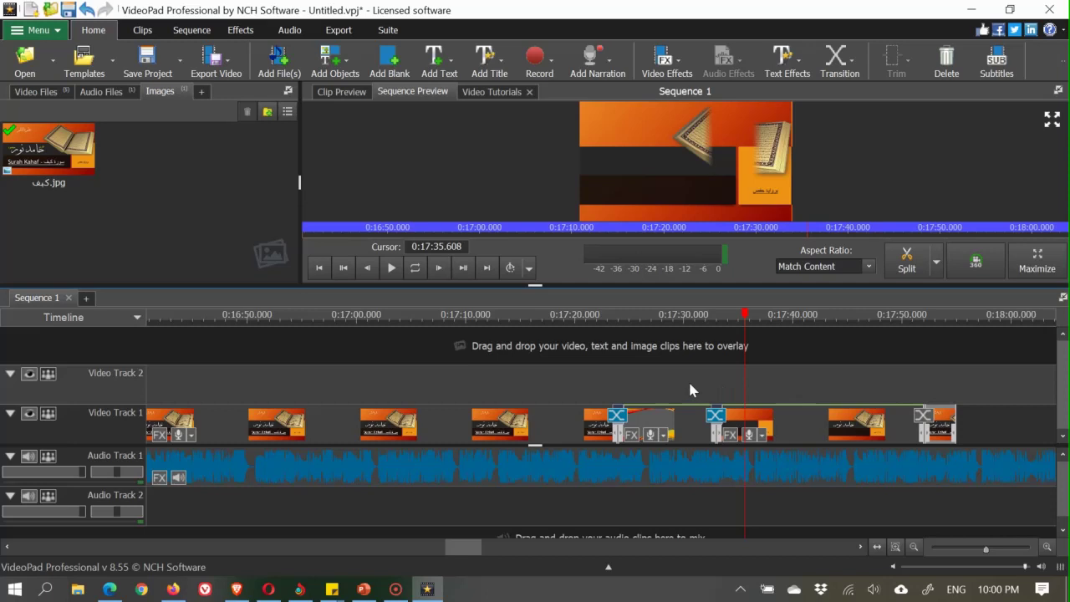
# - Paste the overlay clip on Video Track 2 at about 0:17:10 and preview the sequence up to about 0:17:31
pyautogui.click(465, 371)
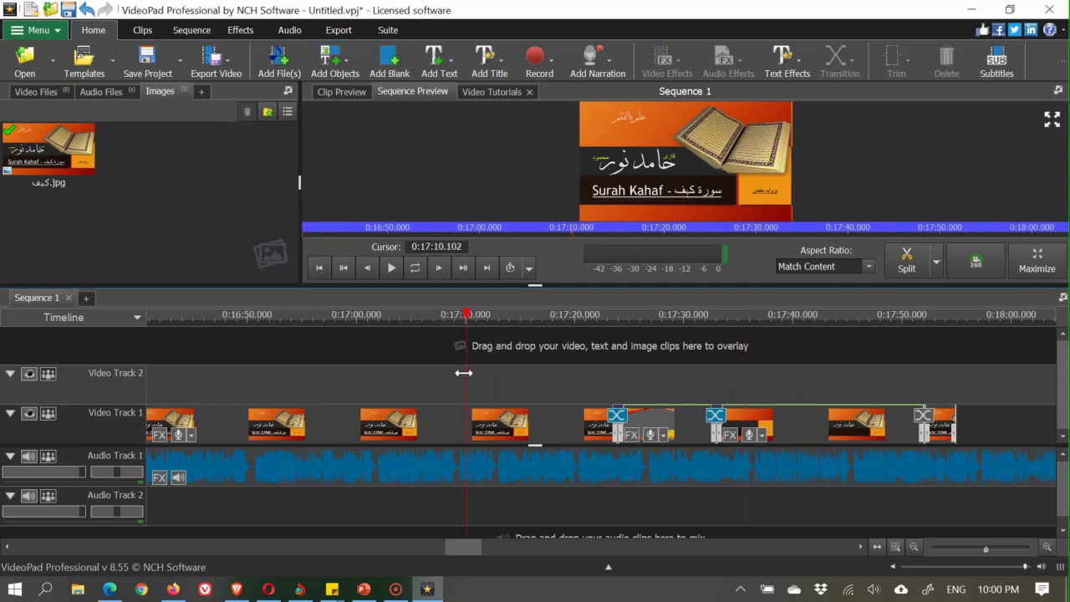
pyautogui.rightClick(466, 378)
pyautogui.click(515, 329)
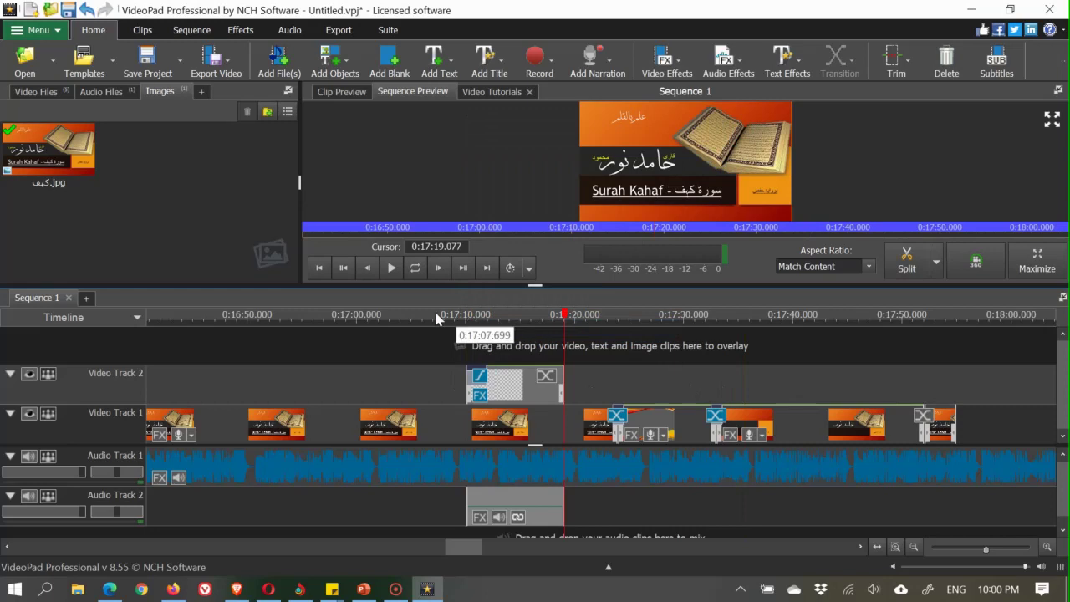
pyautogui.click(483, 318)
pyautogui.moveTo(489, 322); pyautogui.dragTo(694, 326)
# - Extend the newly appended image clip on Video Track 1 to end at about 0:19:21
pyautogui.click(860, 546)
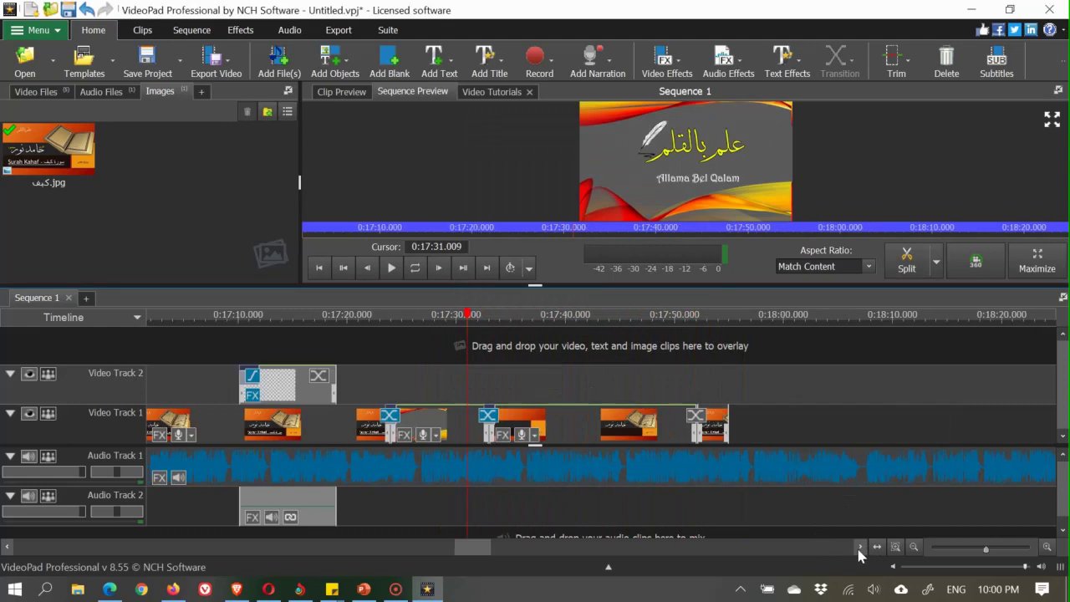
pyautogui.click(860, 546)
pyautogui.moveTo(503, 421); pyautogui.dragTo(971, 423)
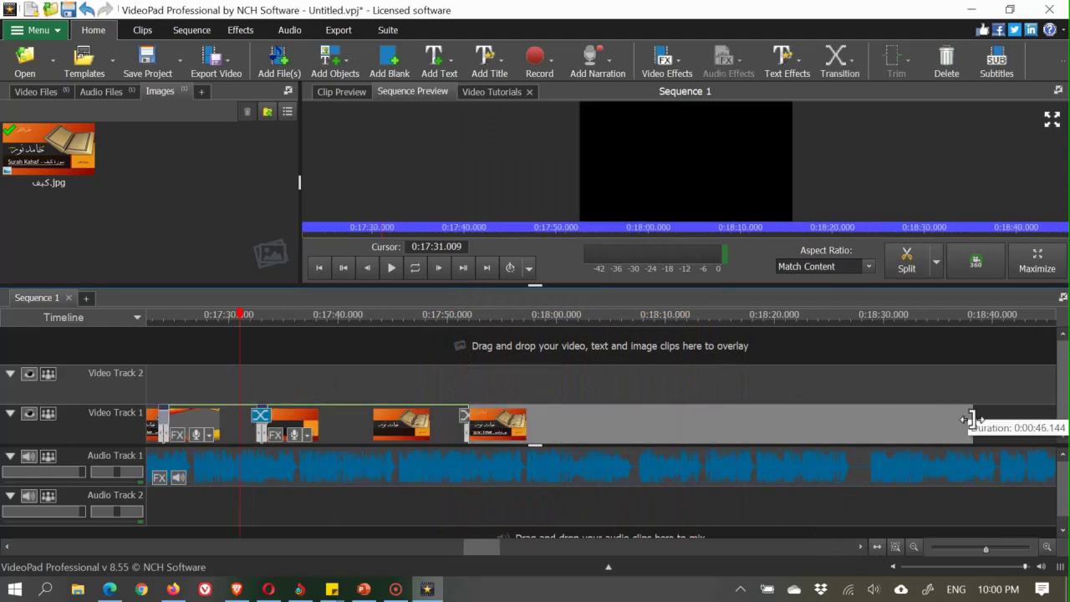
pyautogui.click(860, 547)
pyautogui.click(860, 547)
pyautogui.moveTo(511, 428); pyautogui.dragTo(990, 426)
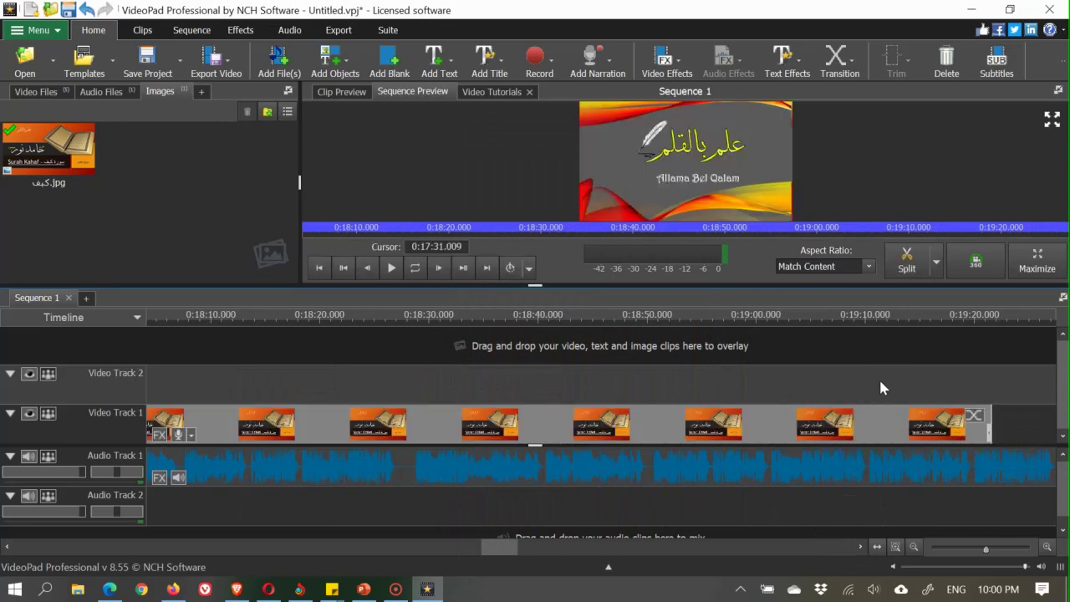
# - Paste the overlay clip on Video Track 2 at about 0:19:10 and extend the image clip beneath it to about 0:19:26
pyautogui.click(862, 380)
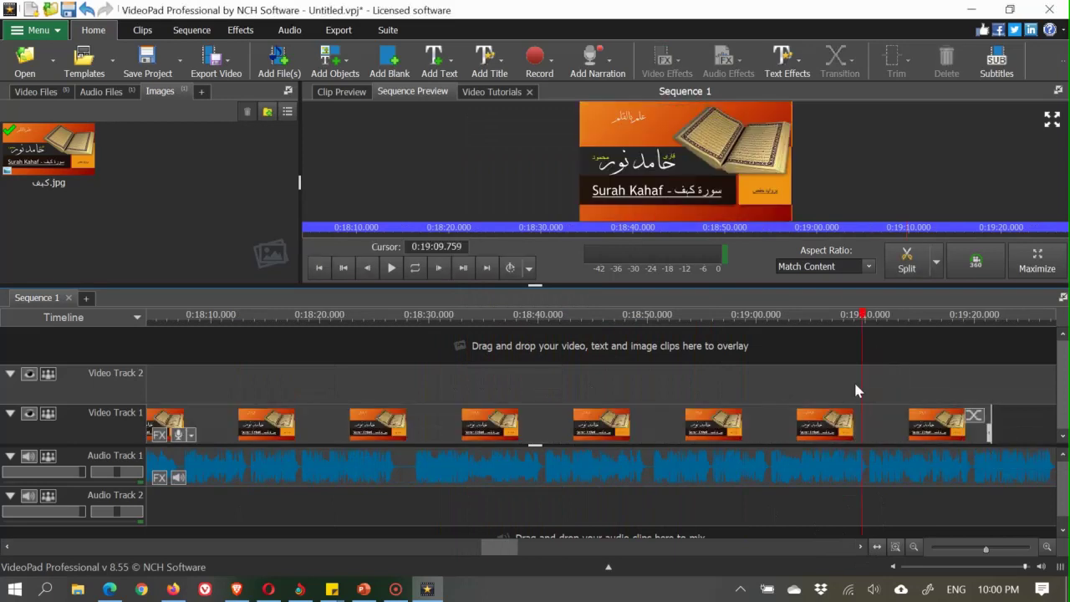
pyautogui.rightClick(853, 380)
pyautogui.click(896, 339)
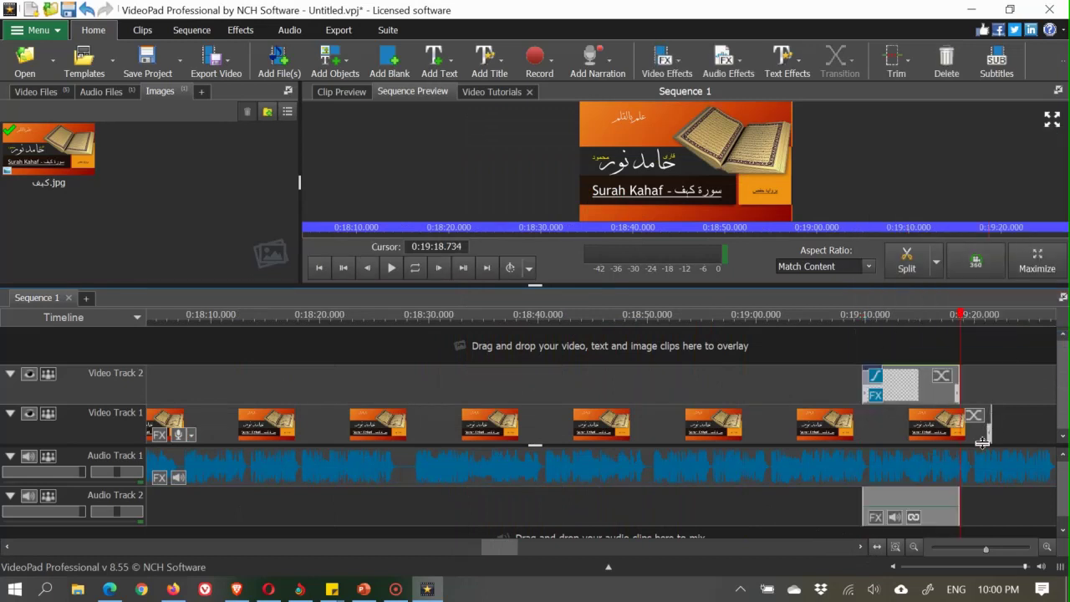
pyautogui.moveTo(988, 430); pyautogui.dragTo(1035, 431)
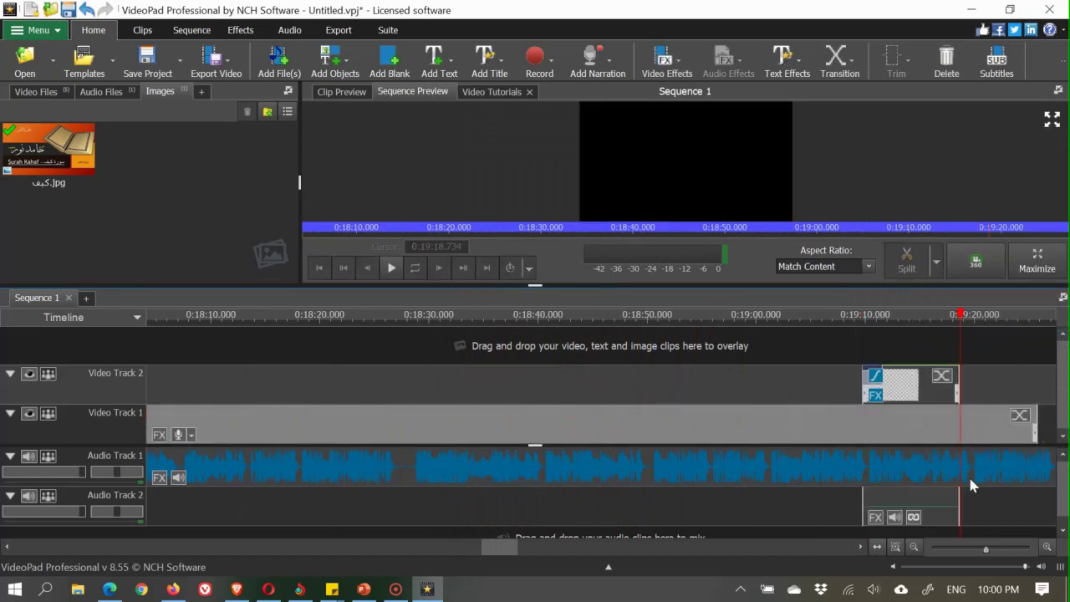
pyautogui.click(860, 546)
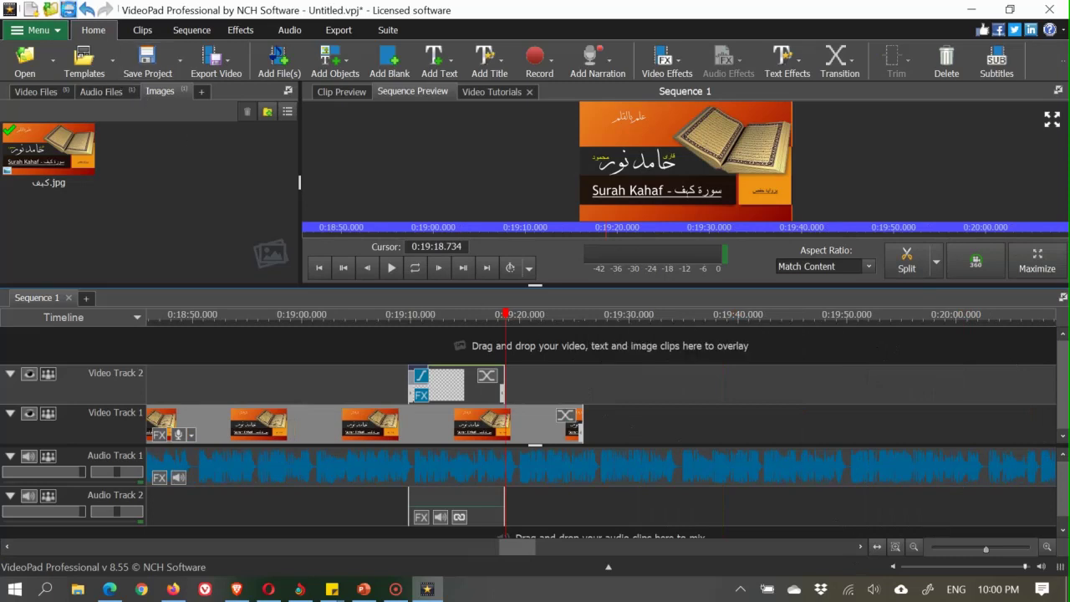
# - Save the project in the Videos folder under the file name "sorah kahaf"
pyautogui.hotkey('ctrl', 's')
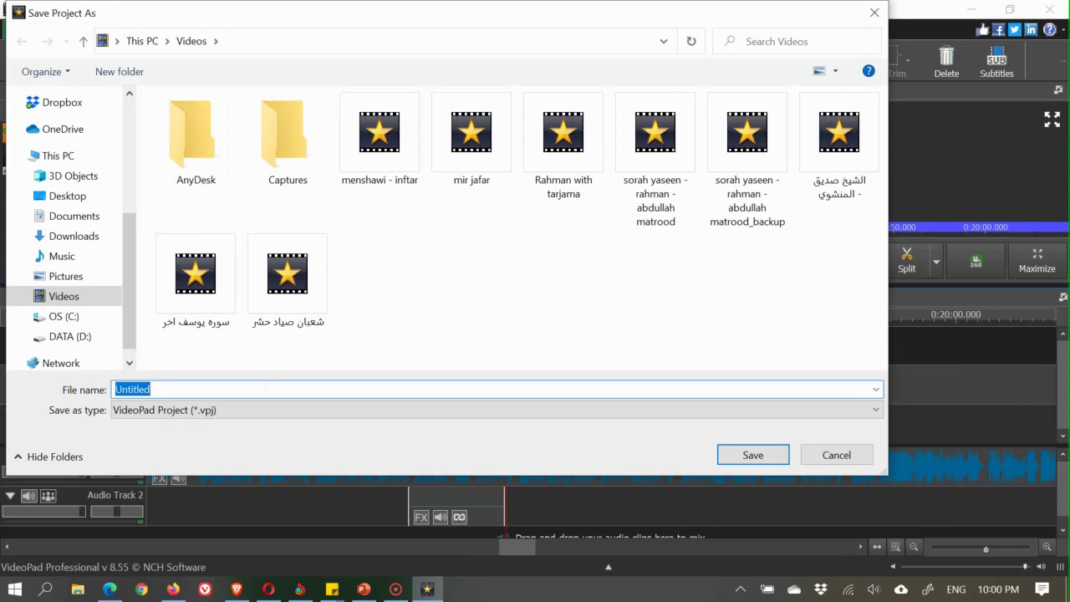
pyautogui.write('s')
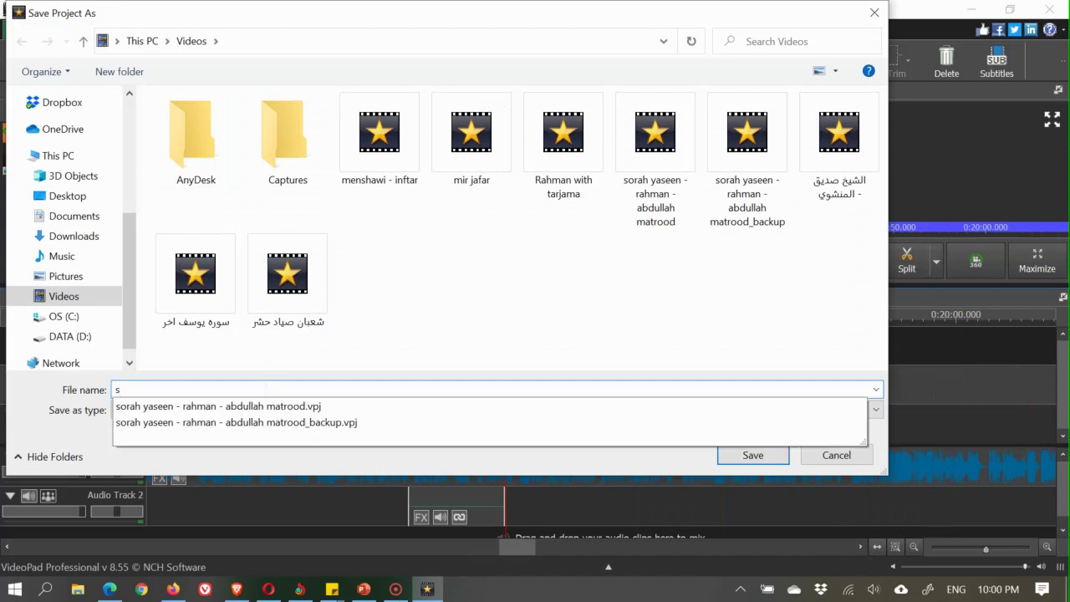
pyautogui.write('orah kahaf')
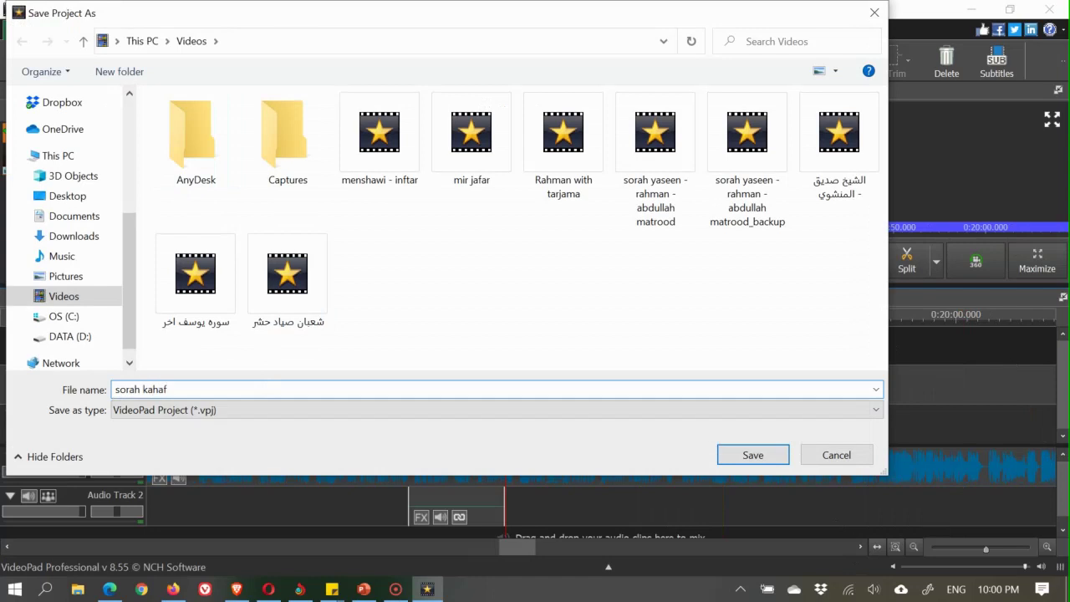
pyautogui.press('Return')
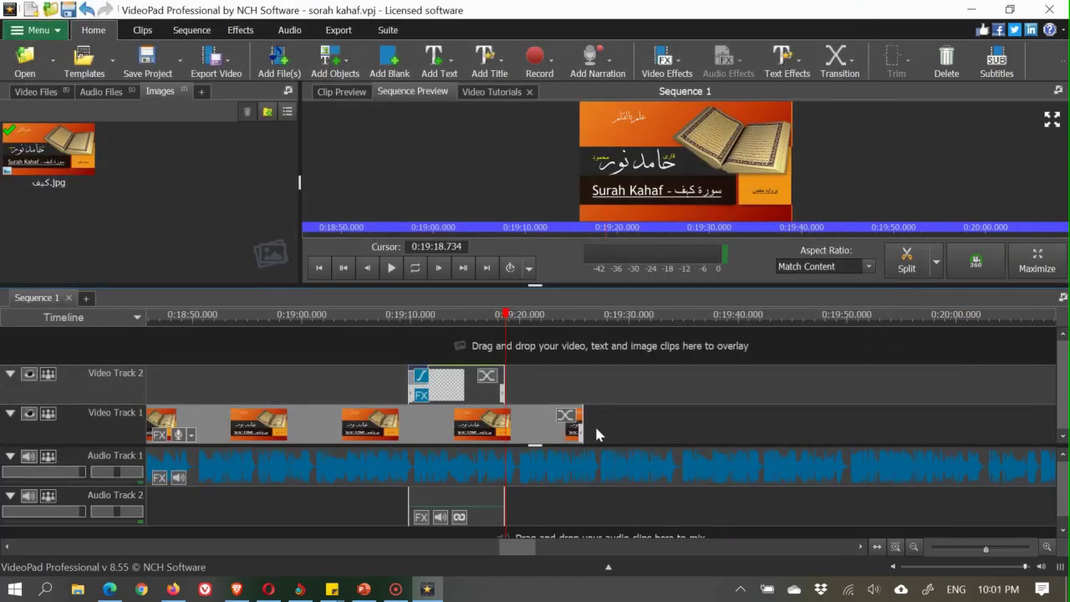
# - Extend the last image clip on Video Track 1 to end at about 0:22:21
pyautogui.moveTo(575, 415); pyautogui.dragTo(910, 425)
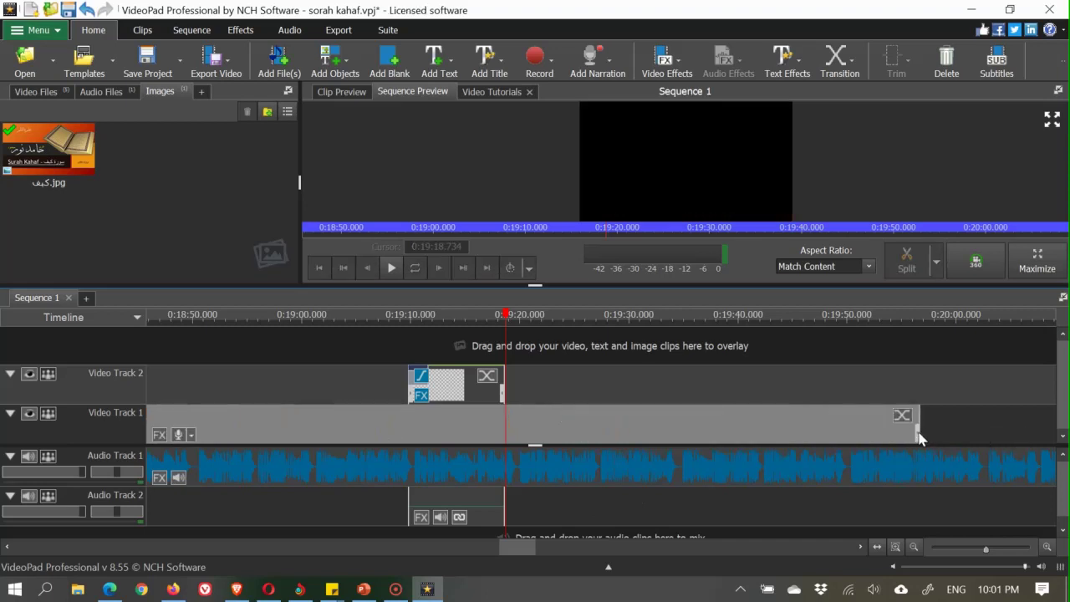
pyautogui.click(860, 546)
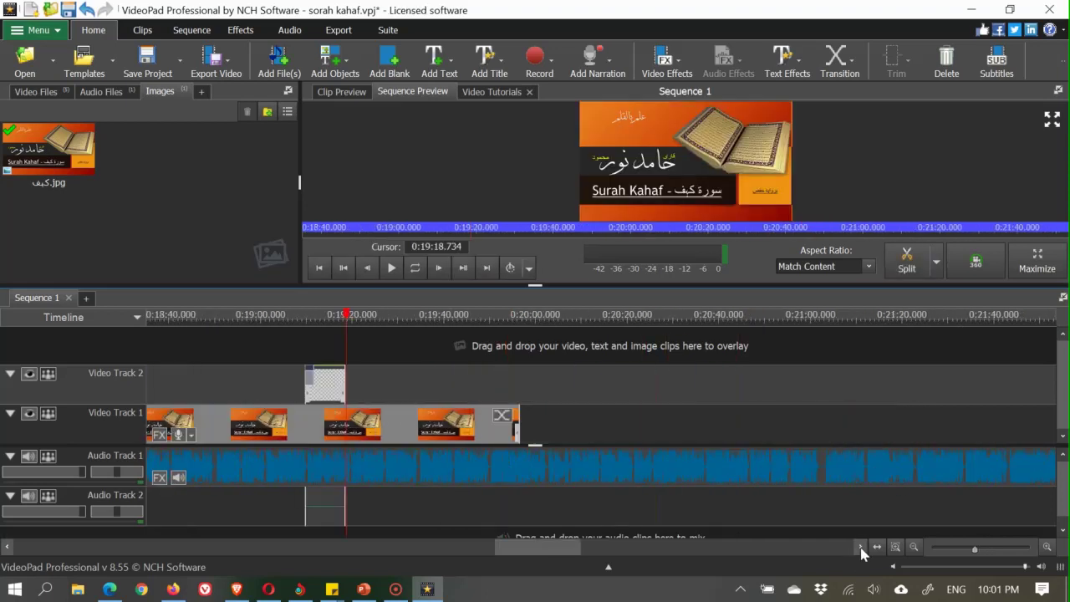
pyautogui.click(860, 547)
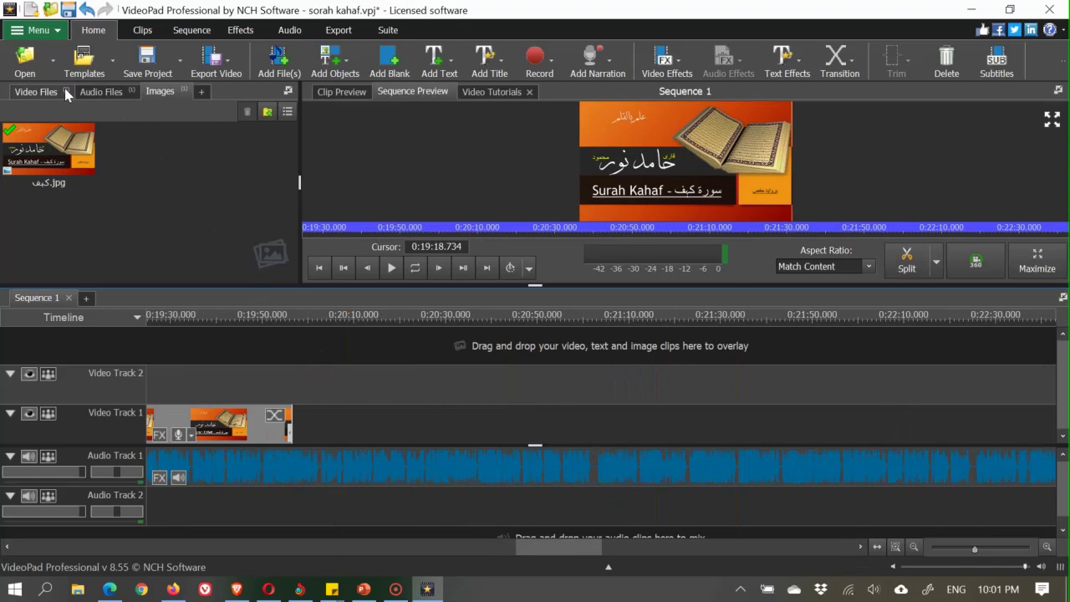
pyautogui.moveTo(288, 427); pyautogui.dragTo(951, 435)
pyautogui.moveTo(610, 552); pyautogui.dragTo(641, 554)
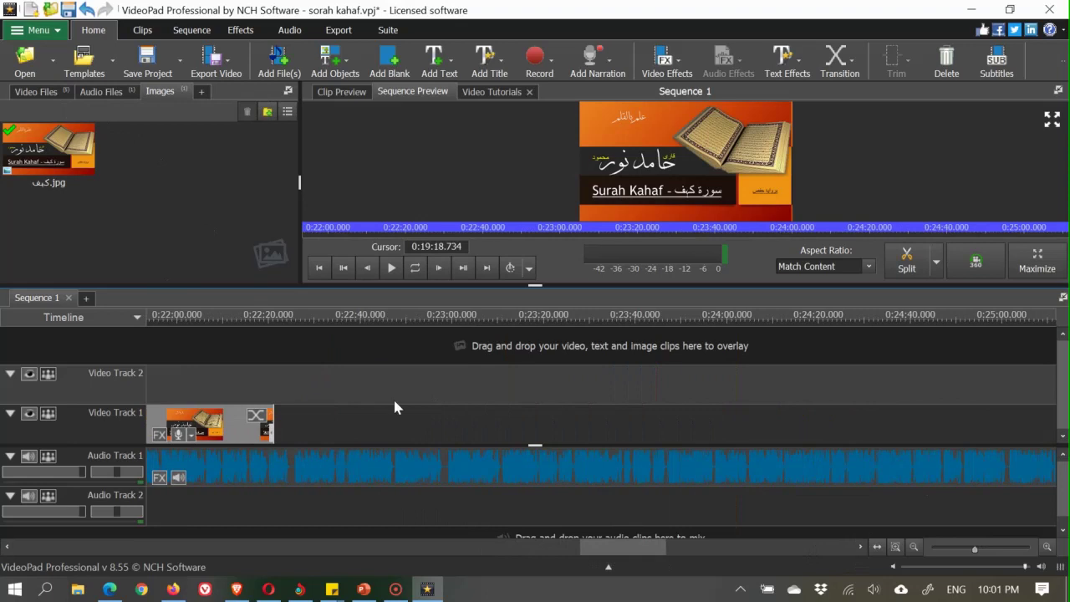
# - Paste the overlay clip on Video Track 2 at about 0:22:10 and preview the frame at about 0:22:14
pyautogui.click(221, 382)
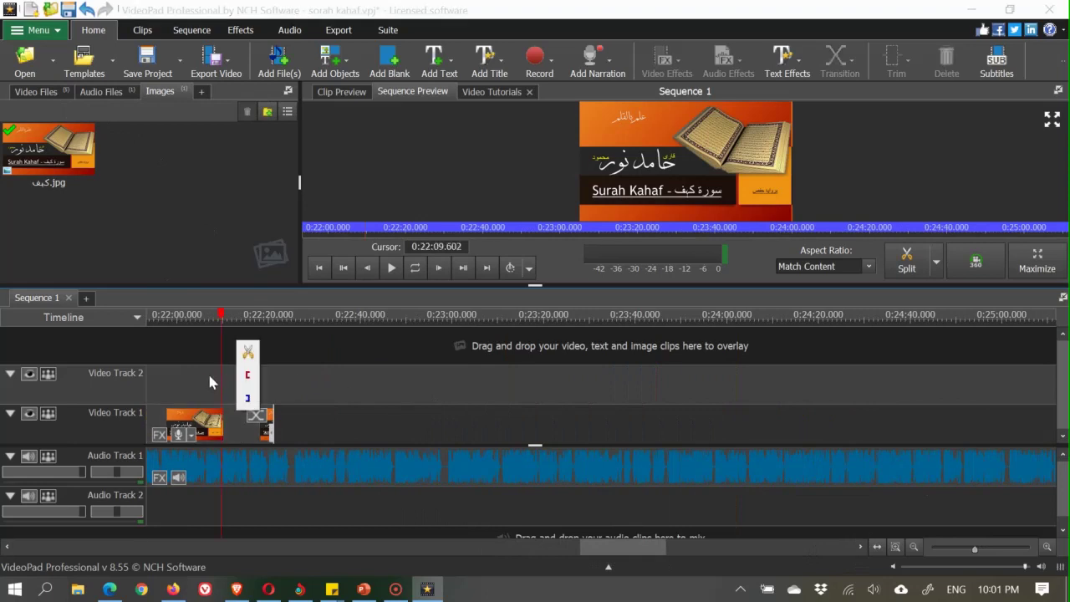
pyautogui.rightClick(210, 382)
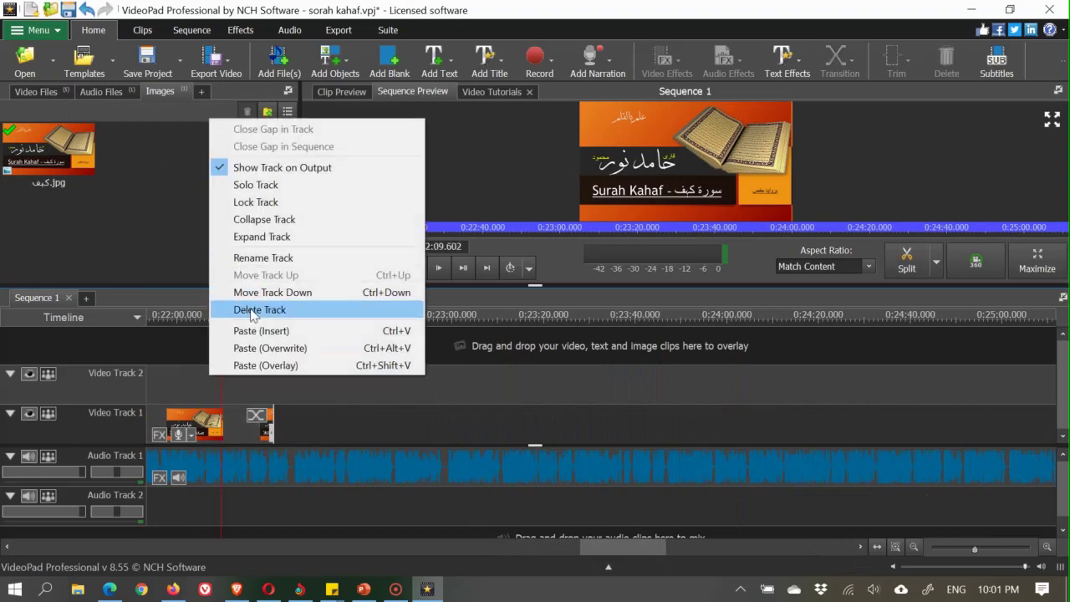
pyautogui.click(245, 331)
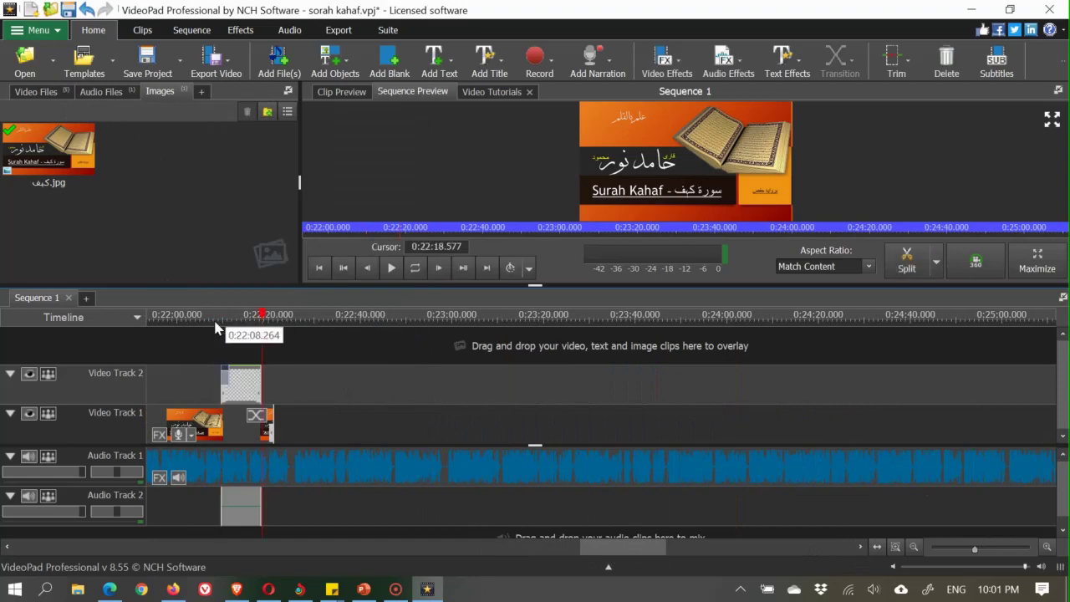
pyautogui.moveTo(198, 323); pyautogui.dragTo(240, 330)
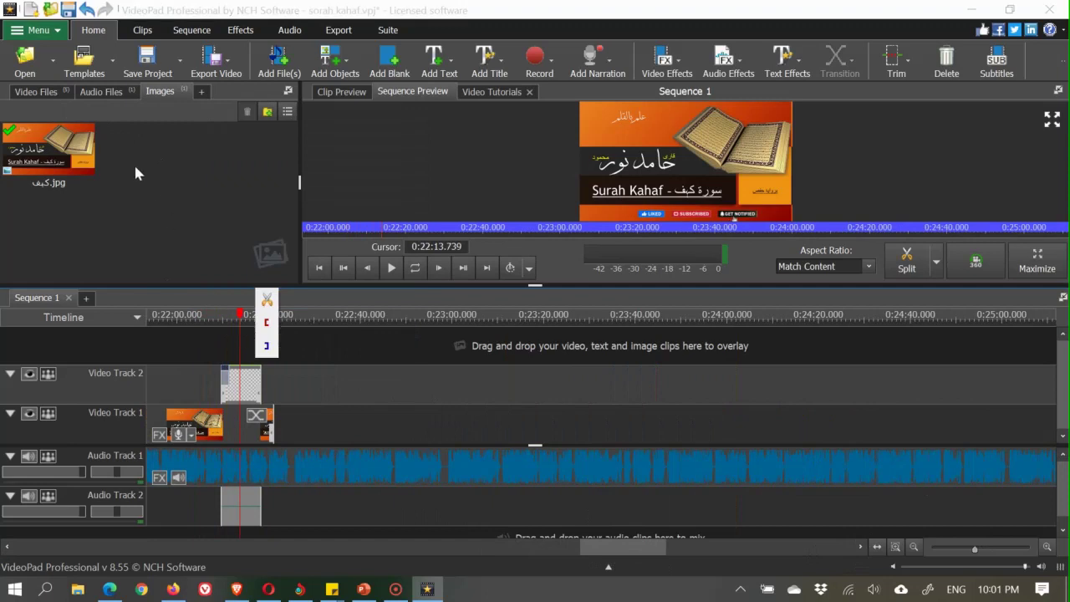
# - Append علم بالقلم.mp4 to the end of Video Track 1 and apply a Fan - Bottom to Top transition leading into it
pyautogui.click(46, 93)
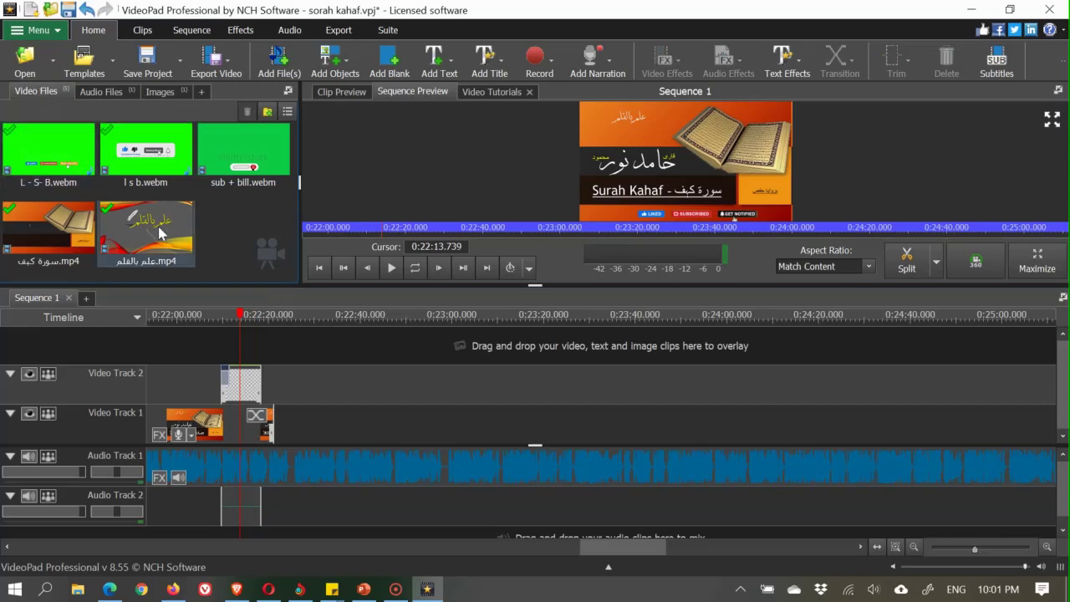
pyautogui.moveTo(159, 232); pyautogui.dragTo(286, 436)
pyautogui.click(280, 420)
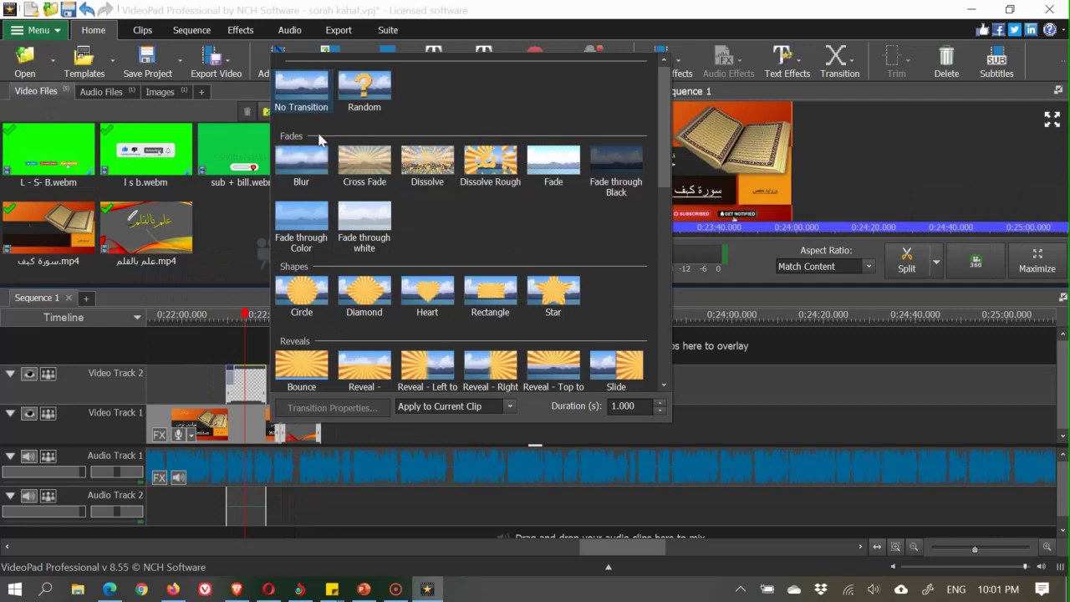
pyautogui.scroll(-4, 334, 175)
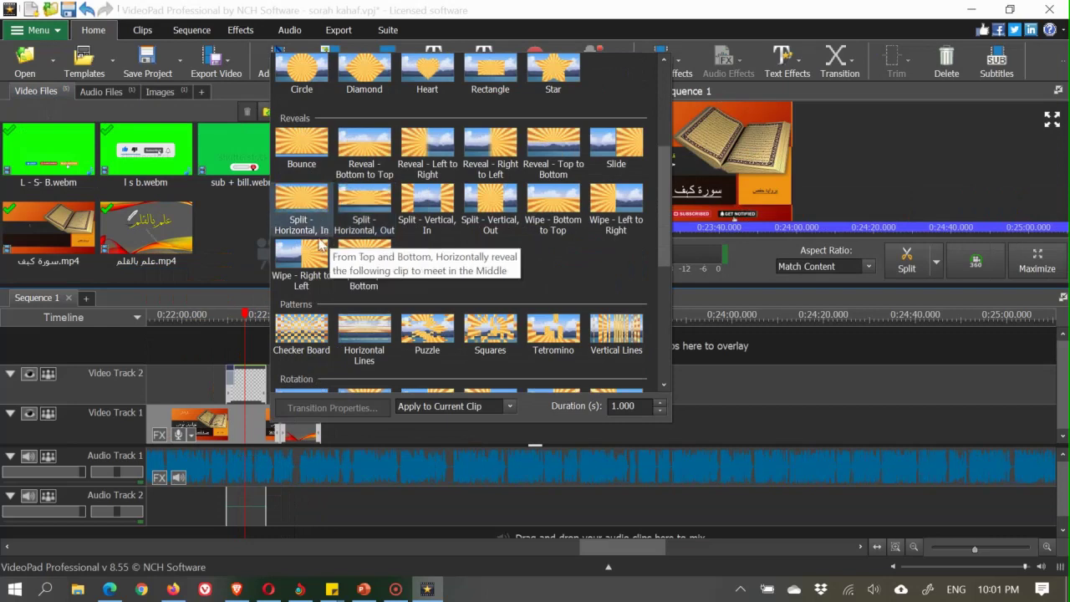
pyautogui.scroll(-2, 301, 265)
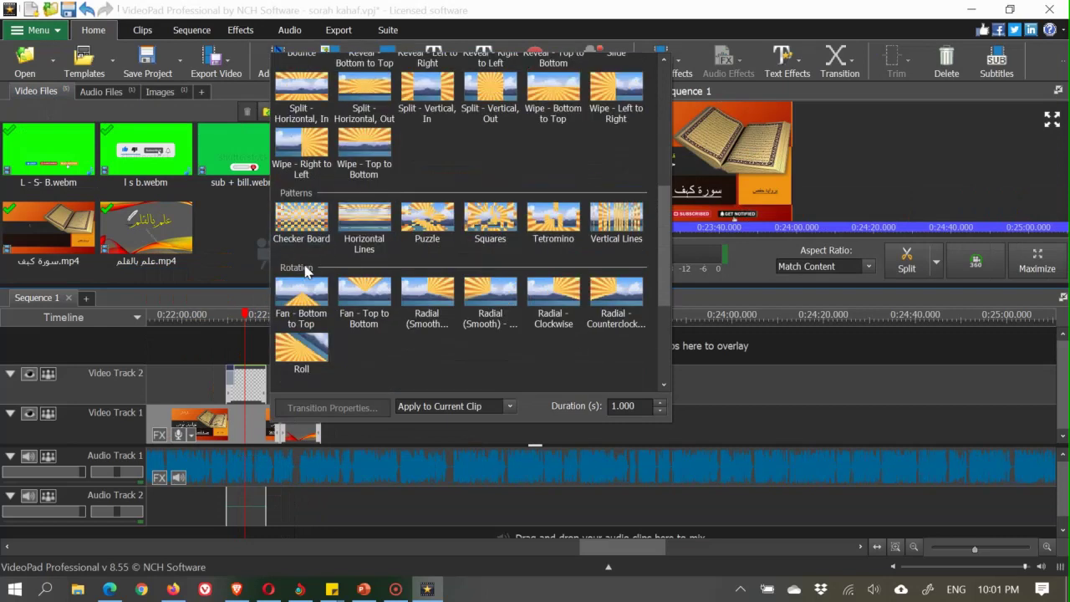
pyautogui.click(299, 304)
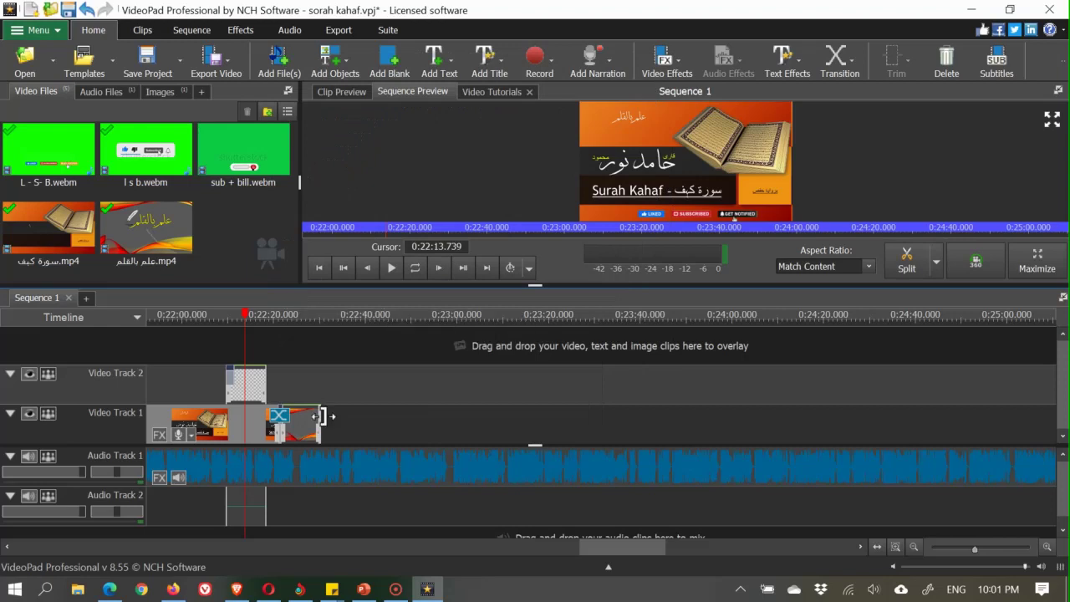
# - Append a second copy of علم بالقلم.mp4 to Video Track 1 and apply a Checker Board transition between the two copies
pyautogui.moveTo(164, 232); pyautogui.dragTo(328, 425)
pyautogui.scroll(2, 321, 425)
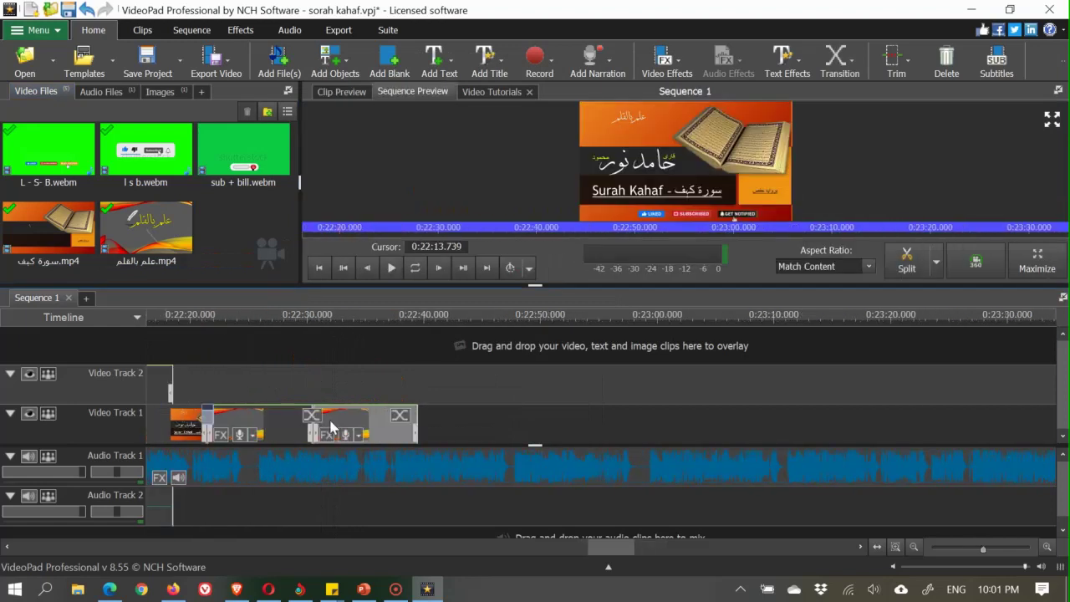
pyautogui.click(311, 418)
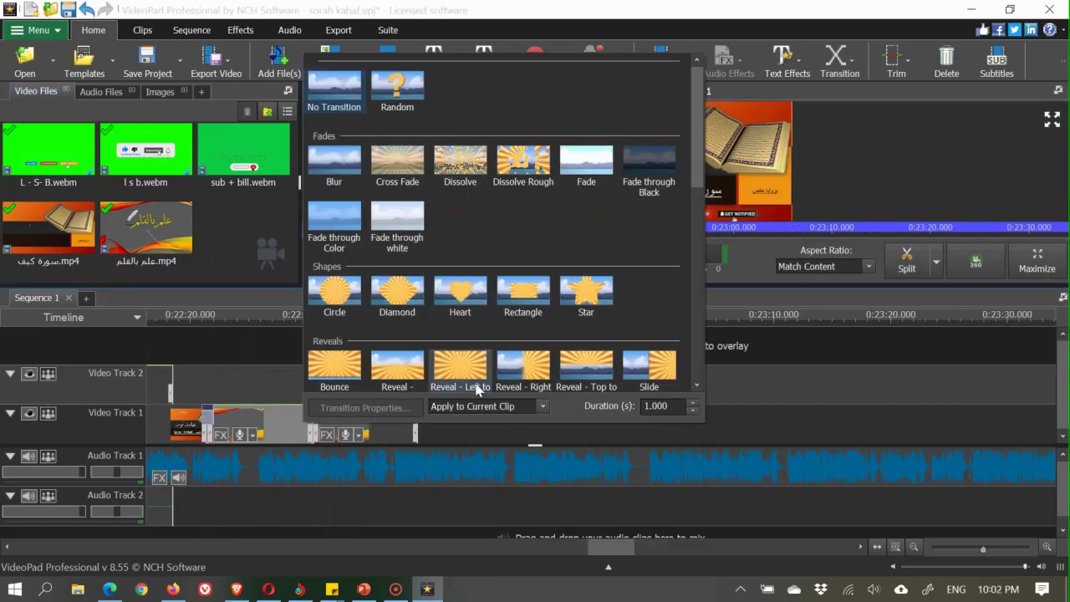
pyautogui.scroll(-4, 488, 385)
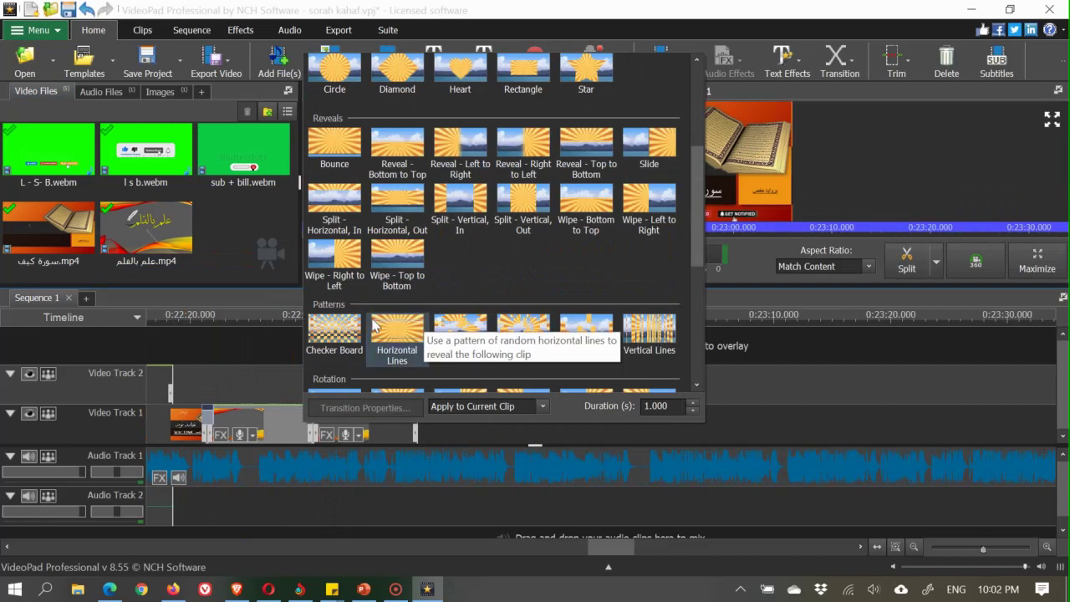
pyautogui.click(335, 333)
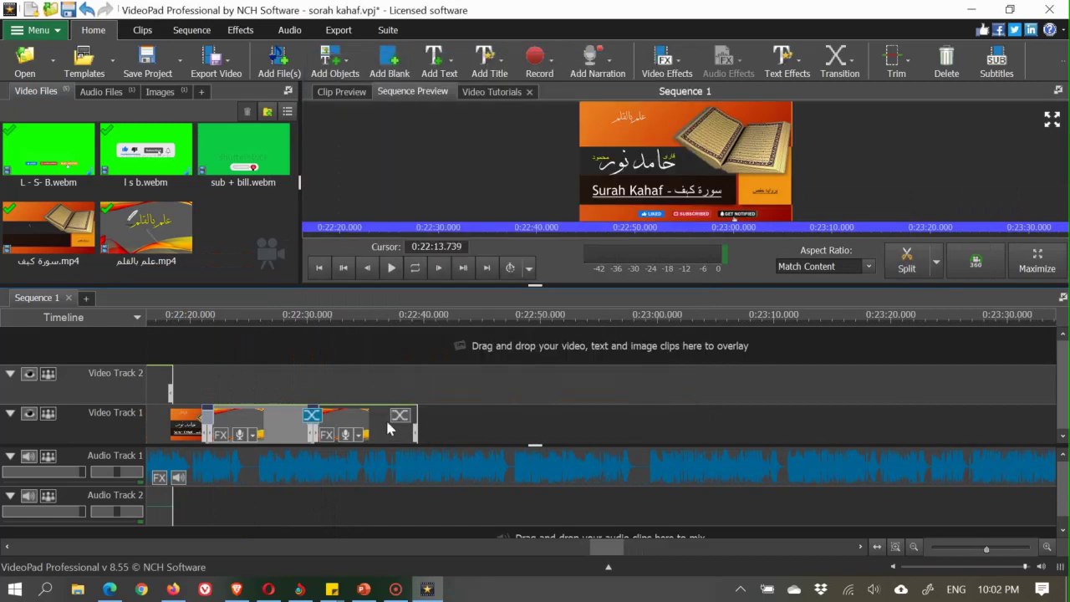
# - Append the کیف.jpg image after the second video clip on Video Track 1 and join them with a Radial - Clockwise transition
pyautogui.click(164, 91)
pyautogui.moveTo(51, 152); pyautogui.dragTo(424, 434)
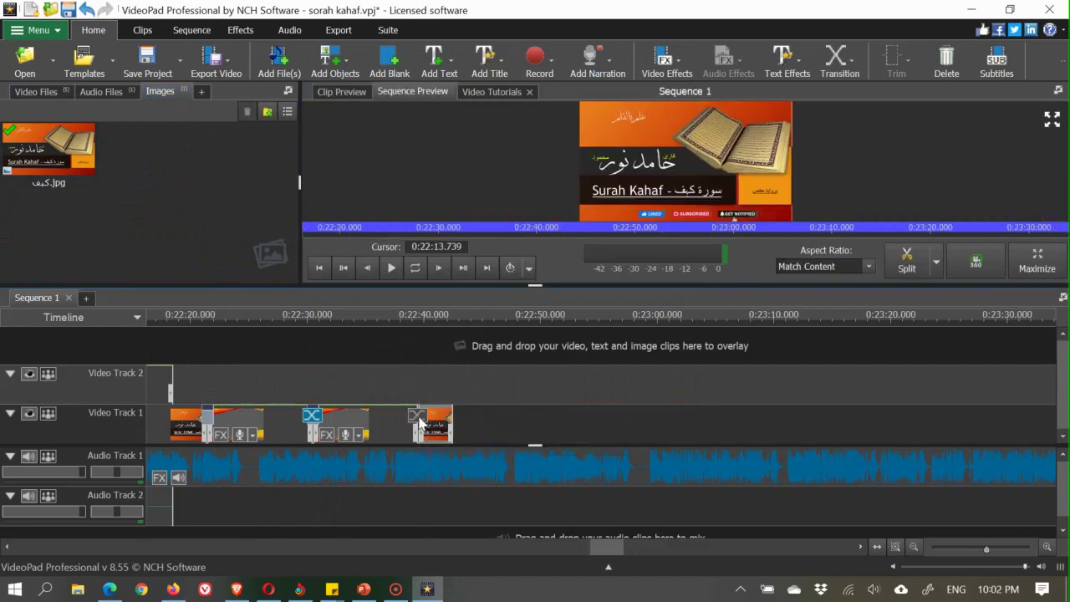
pyautogui.click(419, 413)
pyautogui.scroll(-5, 305, 292)
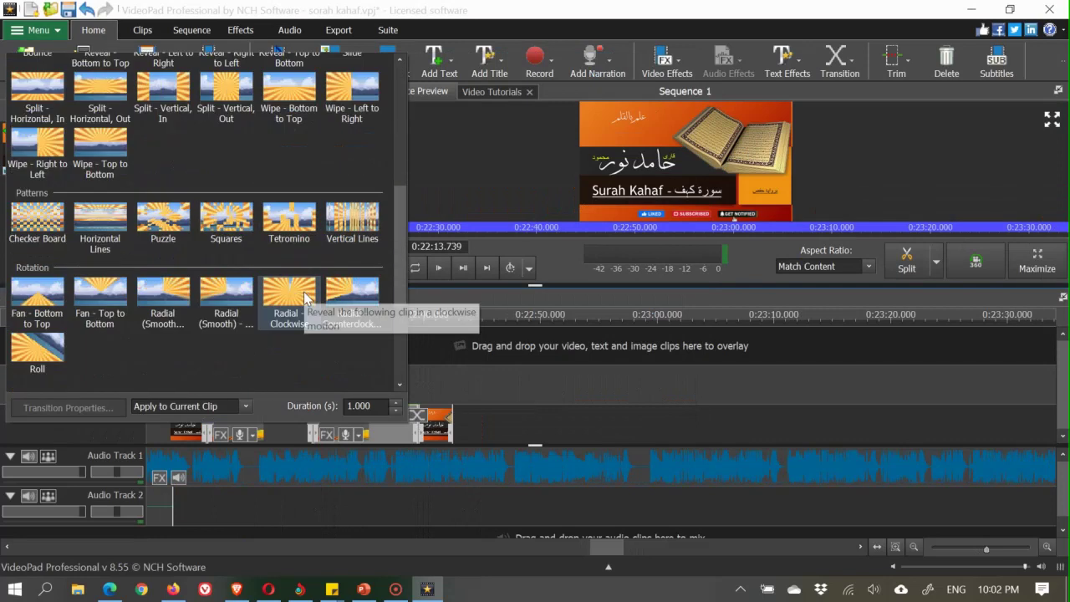
pyautogui.click(298, 299)
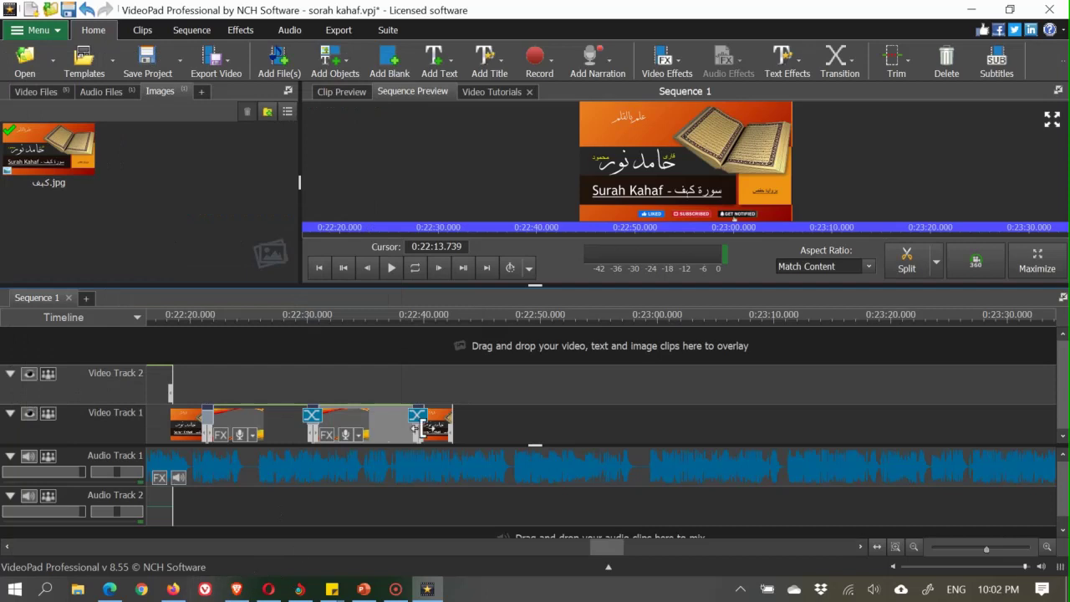
# - Extend the final image clip on Video Track 1 to the end of the Audio Track 1 recording at about 0:27:27
pyautogui.moveTo(452, 426); pyautogui.dragTo(922, 428)
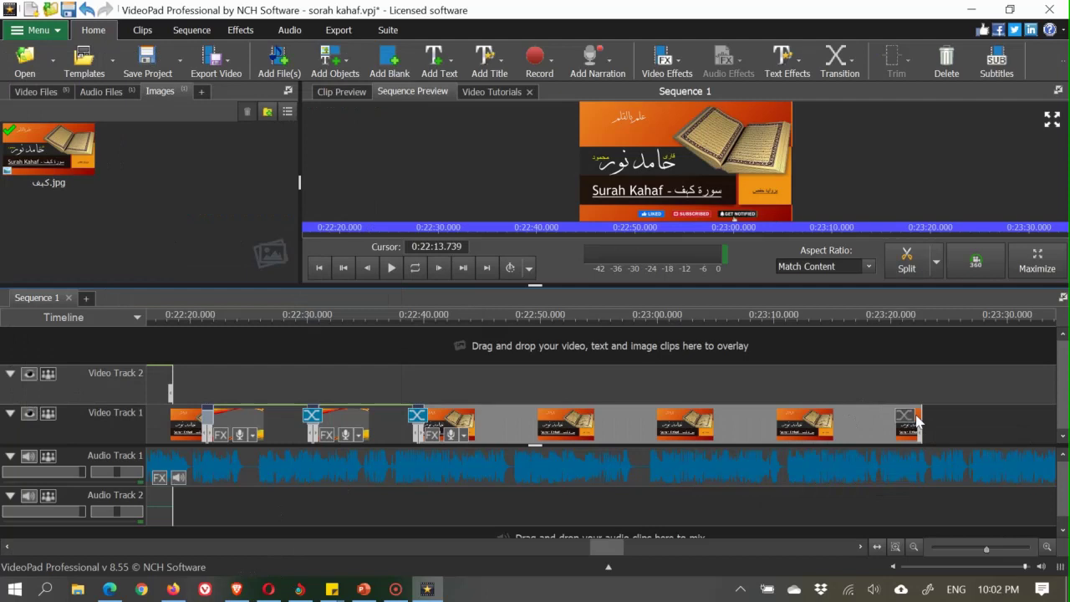
pyautogui.scroll(-1, 993, 451)
pyautogui.scroll(-1, 993, 456)
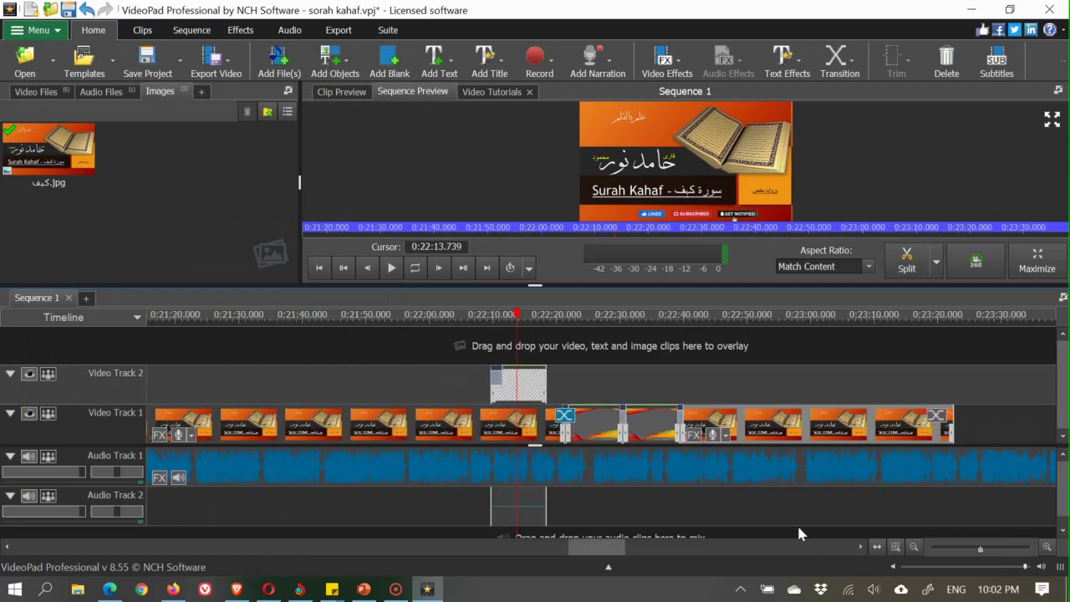
pyautogui.moveTo(585, 545); pyautogui.dragTo(616, 554)
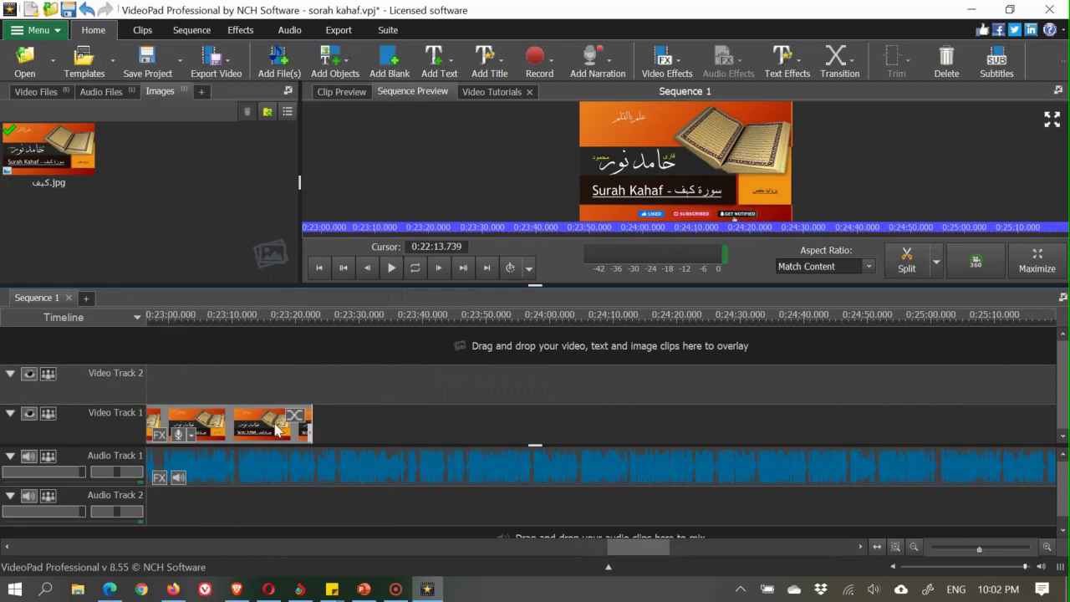
pyautogui.moveTo(316, 430); pyautogui.dragTo(976, 433)
pyautogui.scroll(-3, 1007, 472)
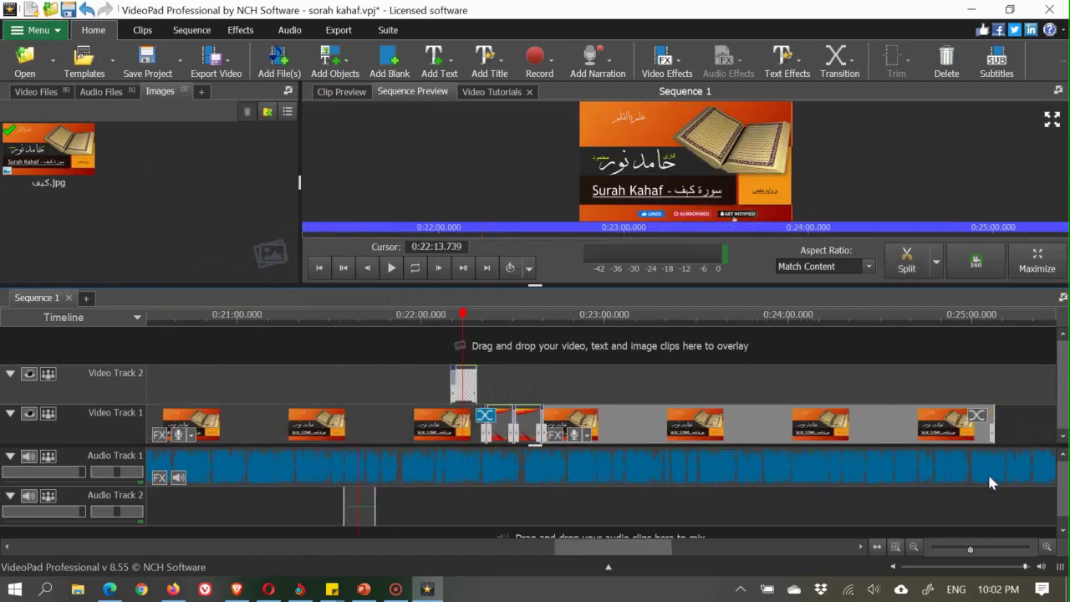
pyautogui.click(688, 547)
pyautogui.moveTo(655, 557); pyautogui.dragTo(715, 555)
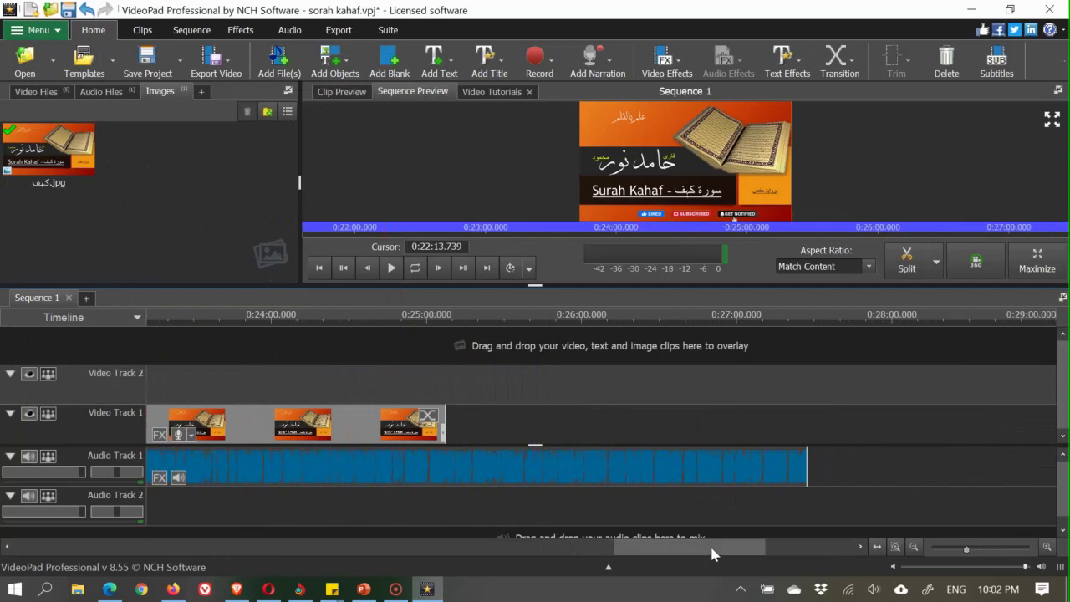
pyautogui.moveTo(448, 424); pyautogui.dragTo(807, 420)
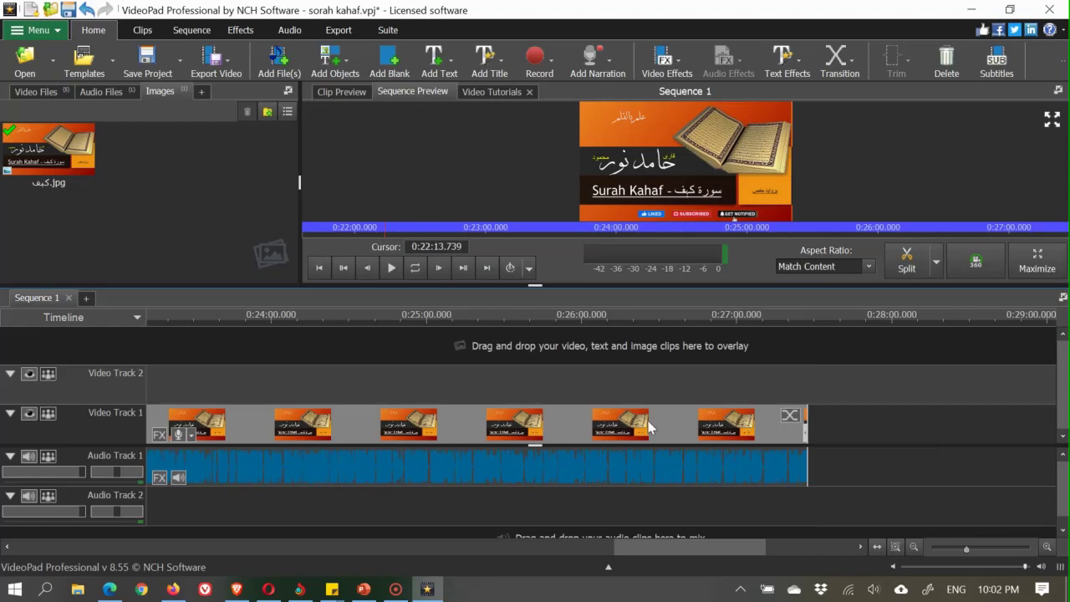
# - Apply a Radial - Clockwise transition to the end of the final image clip on Video Track 1
pyautogui.click(790, 415)
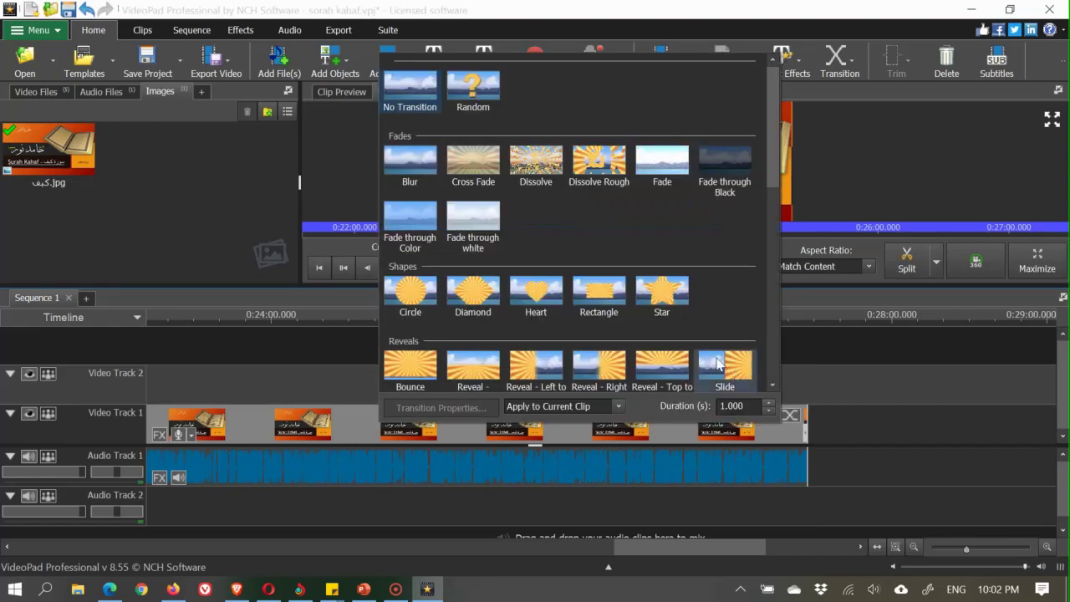
pyautogui.scroll(-2, 661, 357)
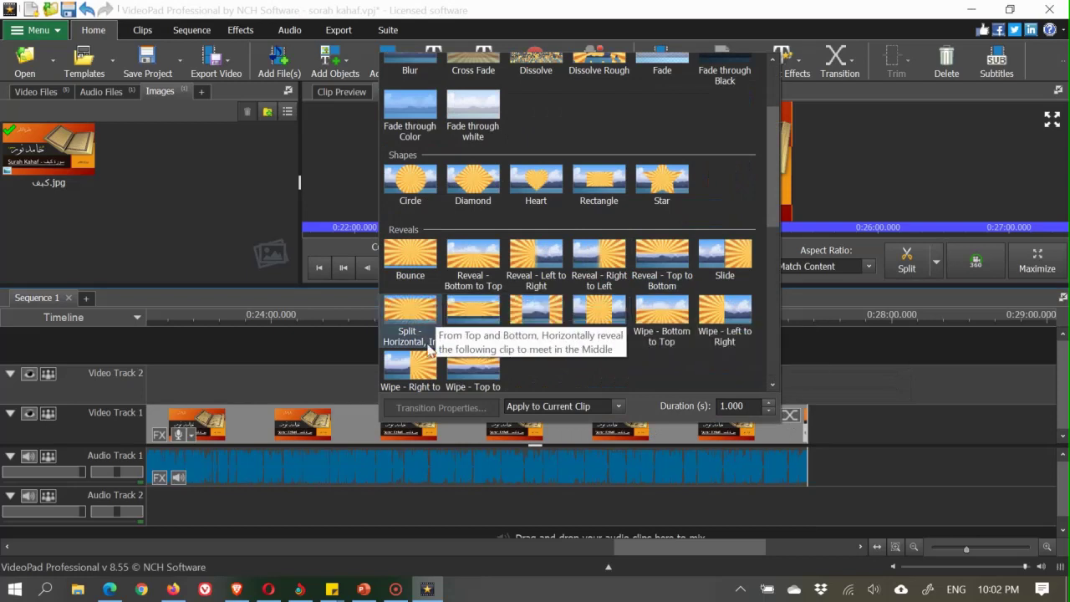
pyautogui.scroll(-2, 429, 348)
pyautogui.scroll(-3, 567, 332)
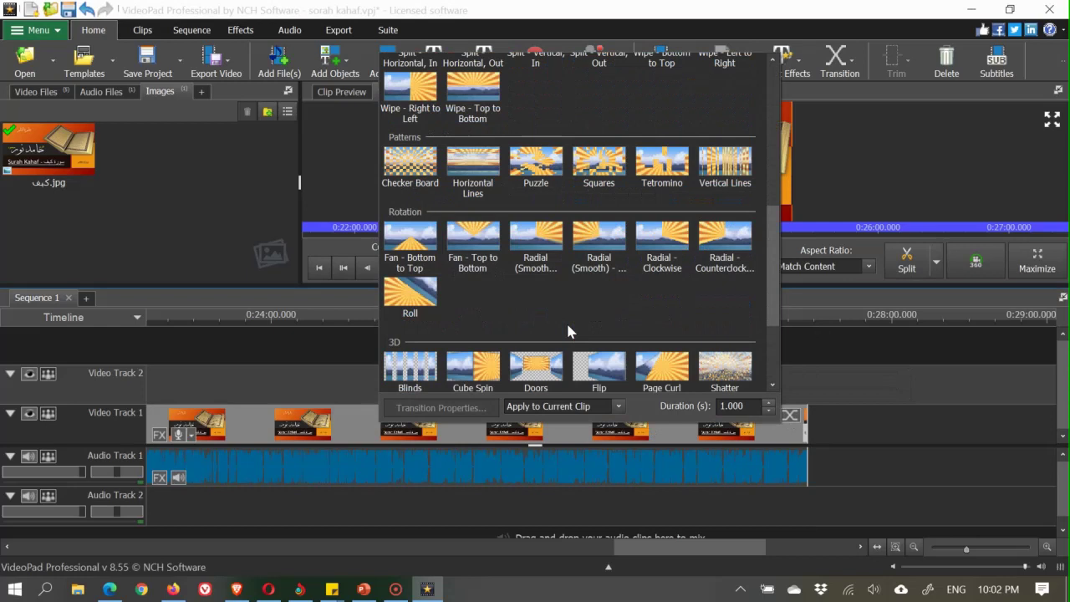
pyautogui.click(664, 236)
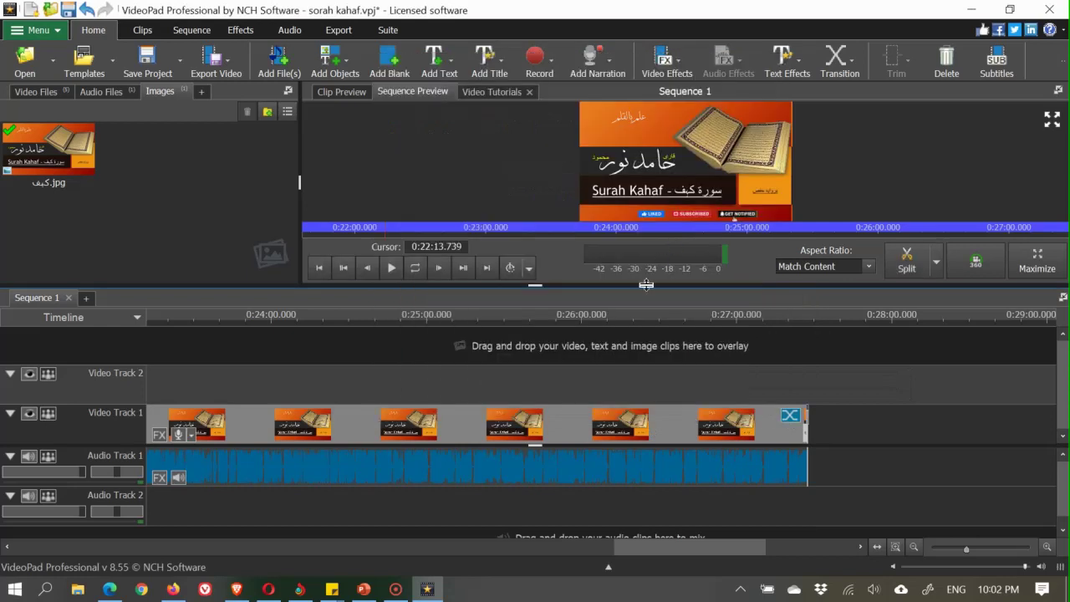
pyautogui.moveTo(638, 553)
pyautogui.mouseDown()
pyautogui.moveTo(674, 550)
pyautogui.moveTo(631, 553)
pyautogui.mouseUp()
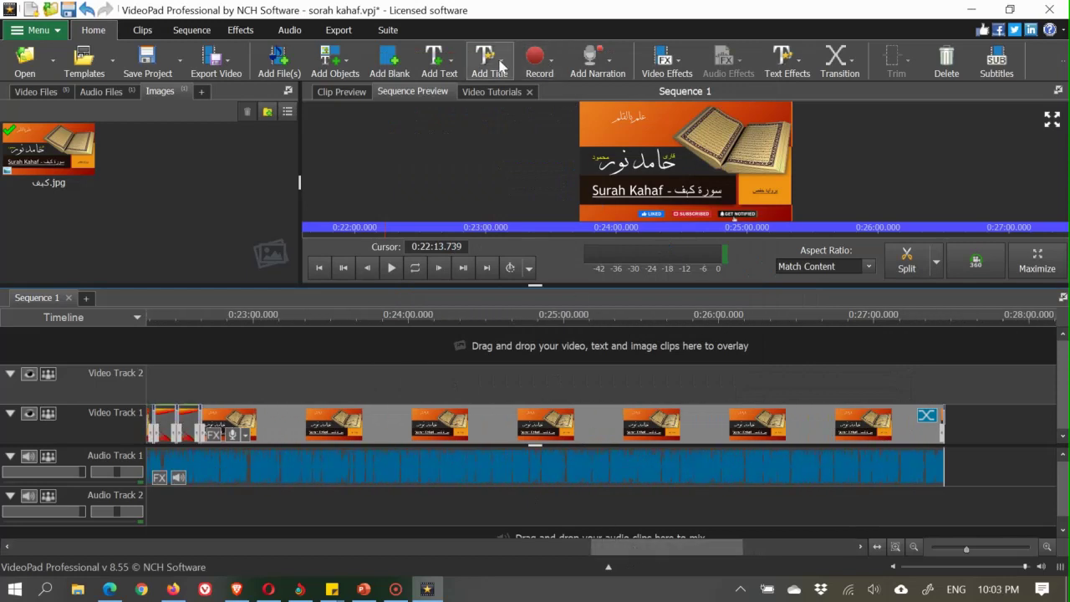
# - Add a Simple Text Overlay clip above the subscribe overlay at the current cursor position of about 0:22:13
pyautogui.click(438, 67)
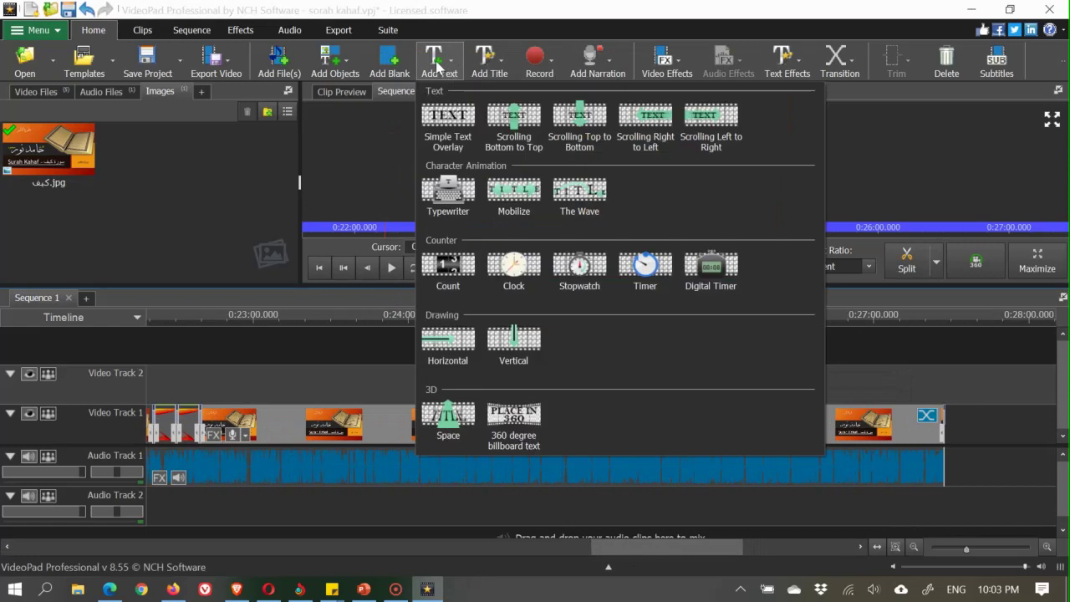
pyautogui.click(451, 121)
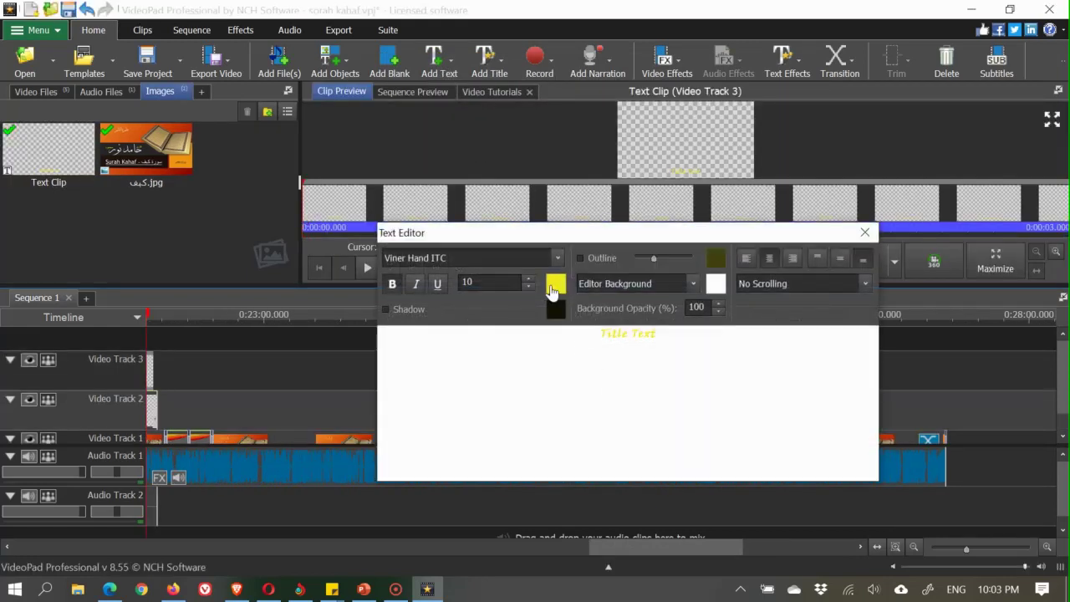
# - Try to set the placeholder title's text color to bright green (38f21f)
pyautogui.click(555, 283)
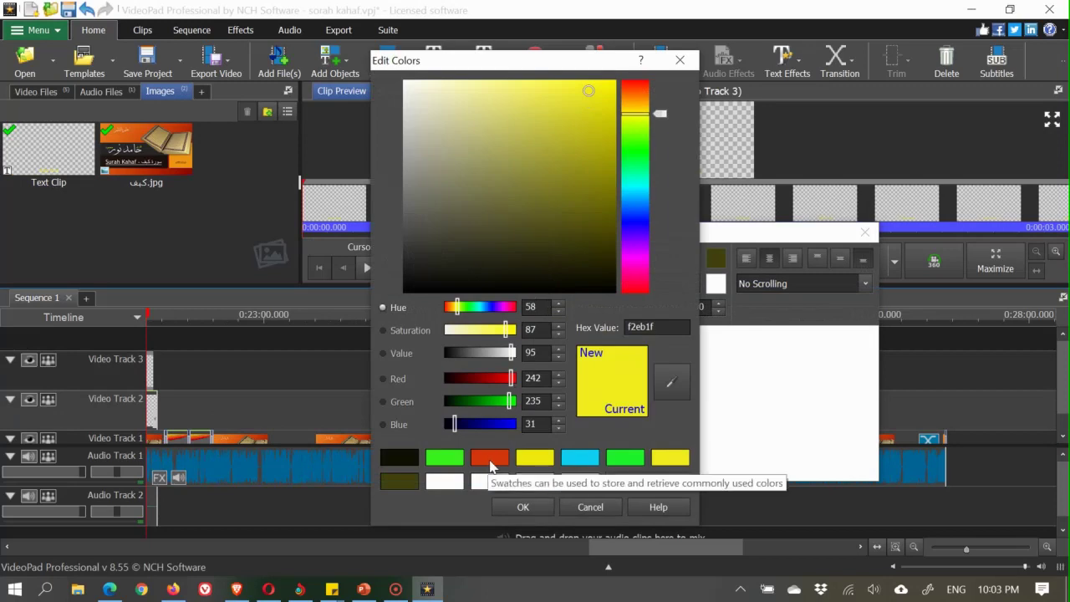
pyautogui.click(444, 466)
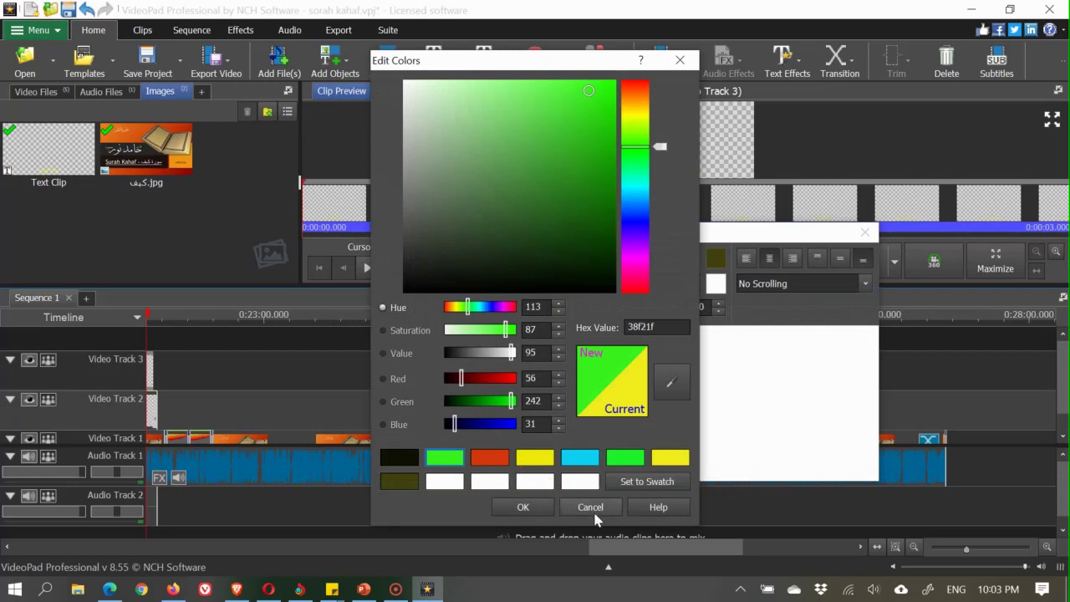
pyautogui.click(523, 507)
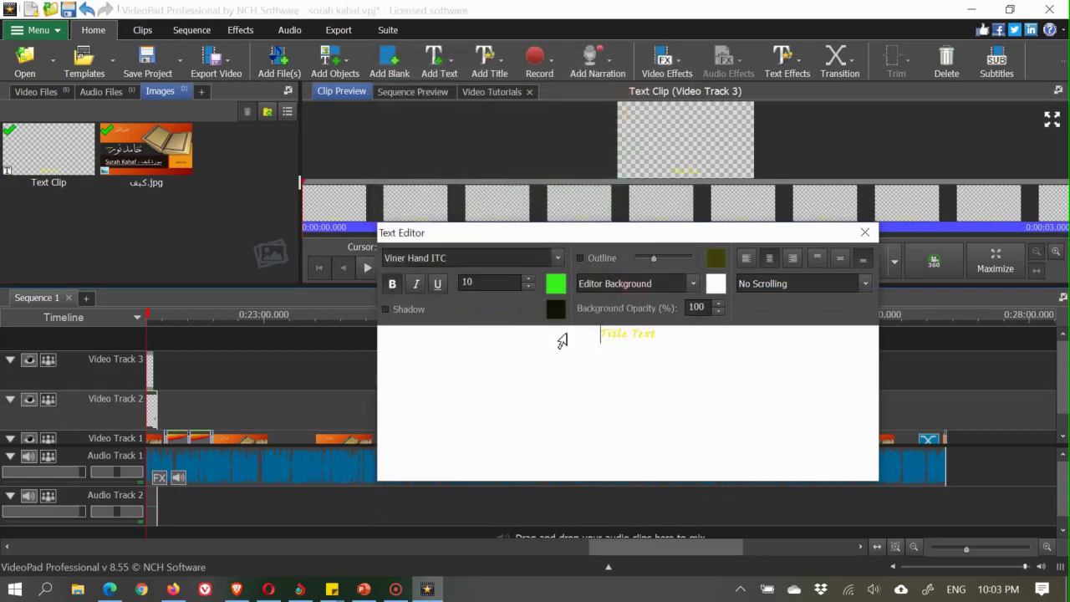
# - Replace the placeholder title text with "Thanks for watching"
pyautogui.hotkey('ctrl', 'a')
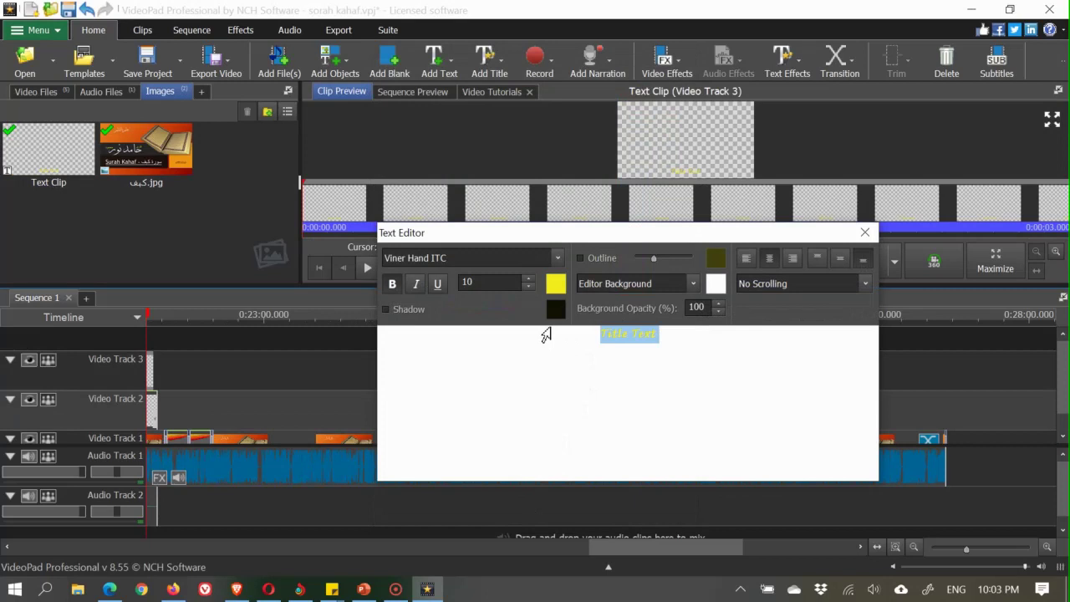
pyautogui.write('S')
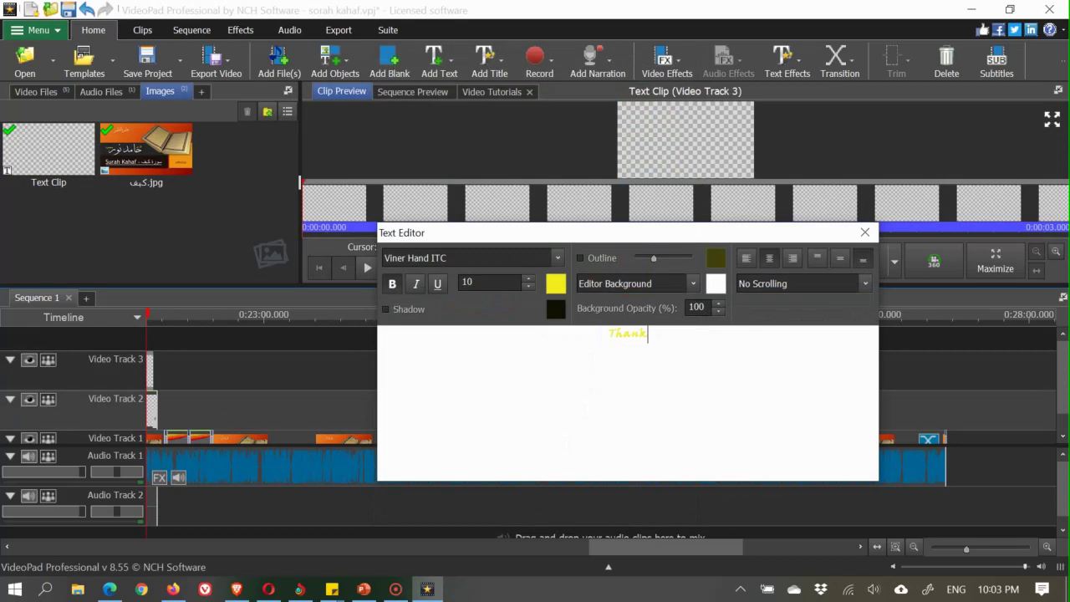
pyautogui.write('hanks for watchin')
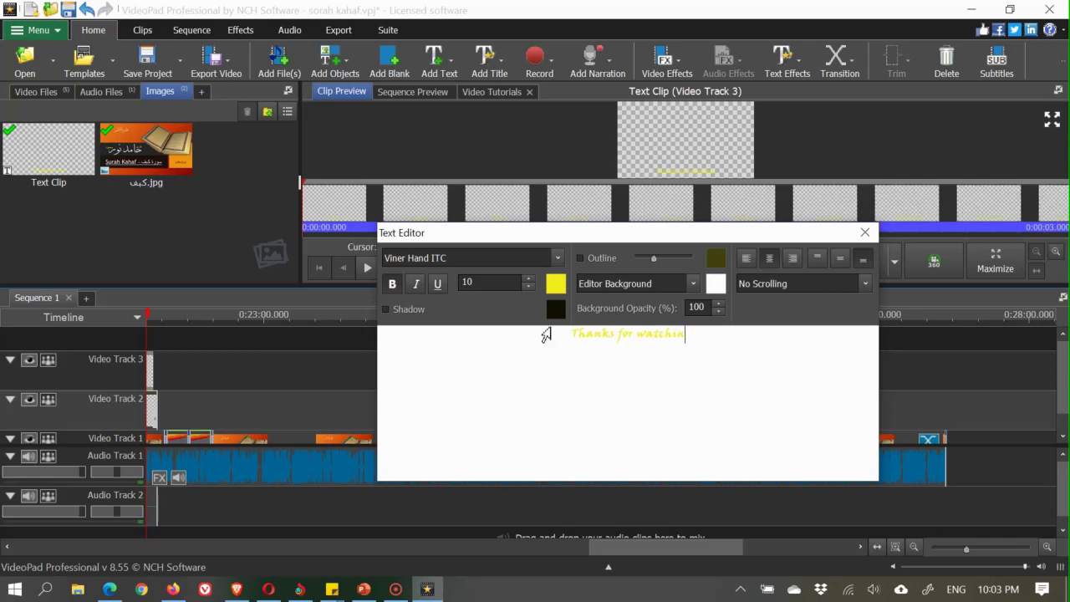
pyautogui.write('g')
# - Color the entire "Thanks for watching" text bright green (38f21f)
pyautogui.hotkey('ctrl', 'a')
pyautogui.click(553, 286)
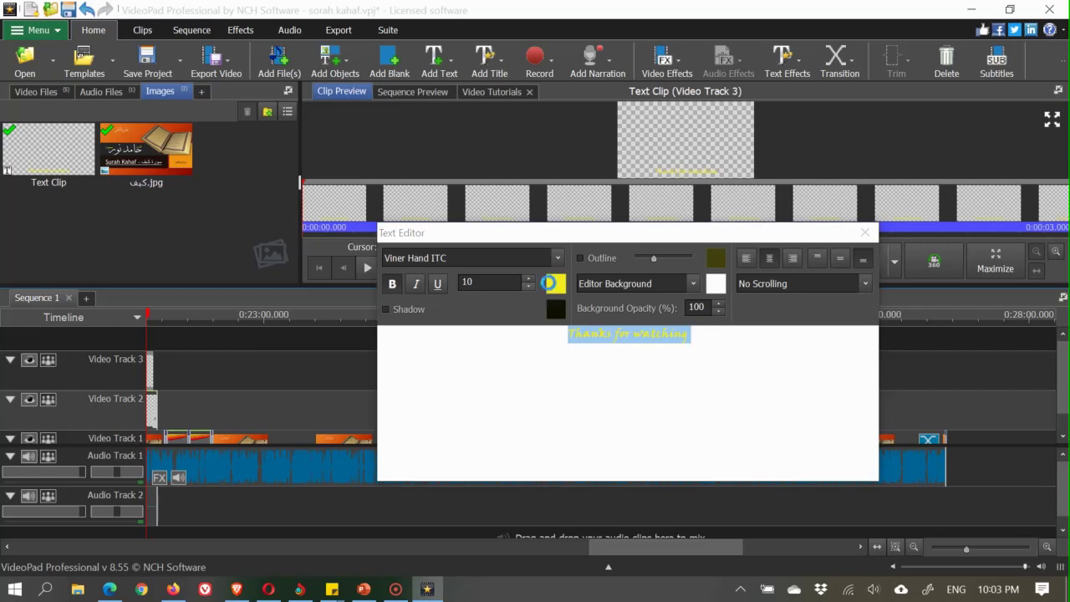
pyautogui.click(445, 458)
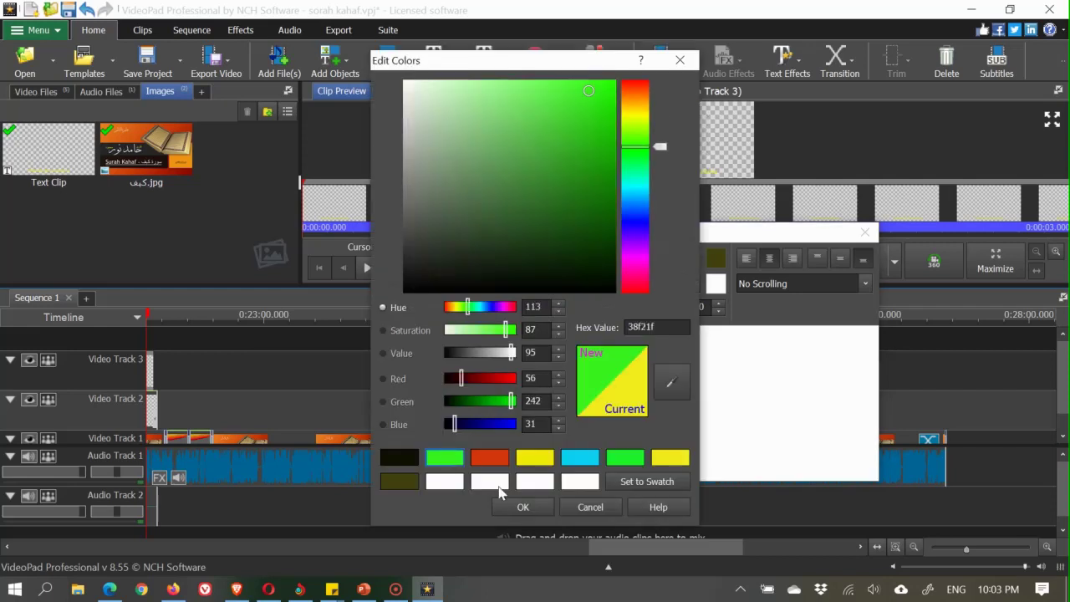
pyautogui.click(523, 506)
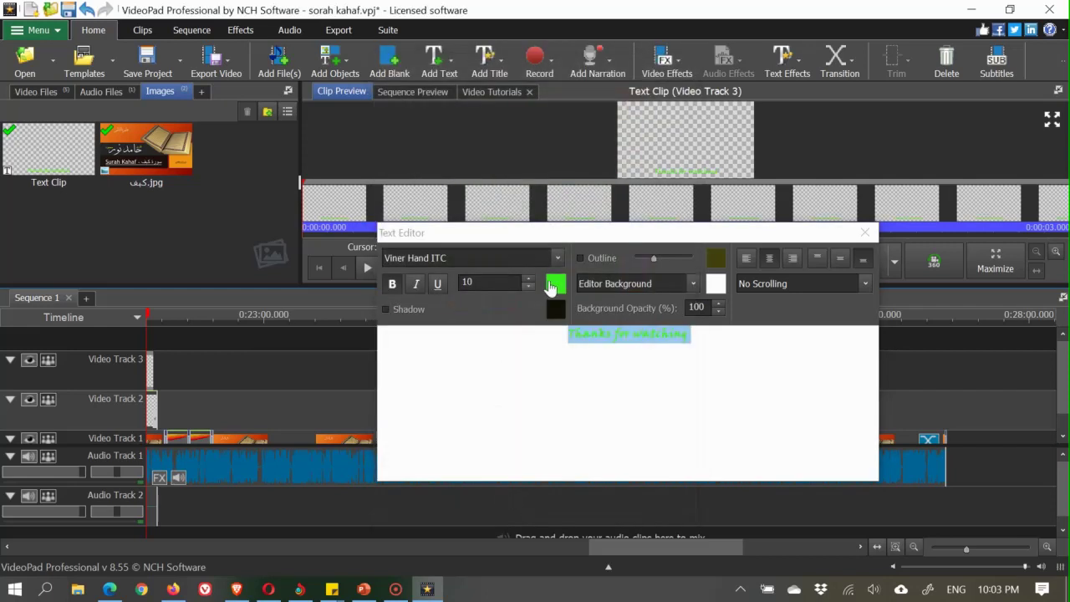
# - Set the color of the selected "Thanks for watching" text to blue (3844f2)
pyautogui.click(553, 285)
pyautogui.moveTo(456, 424); pyautogui.dragTo(508, 428)
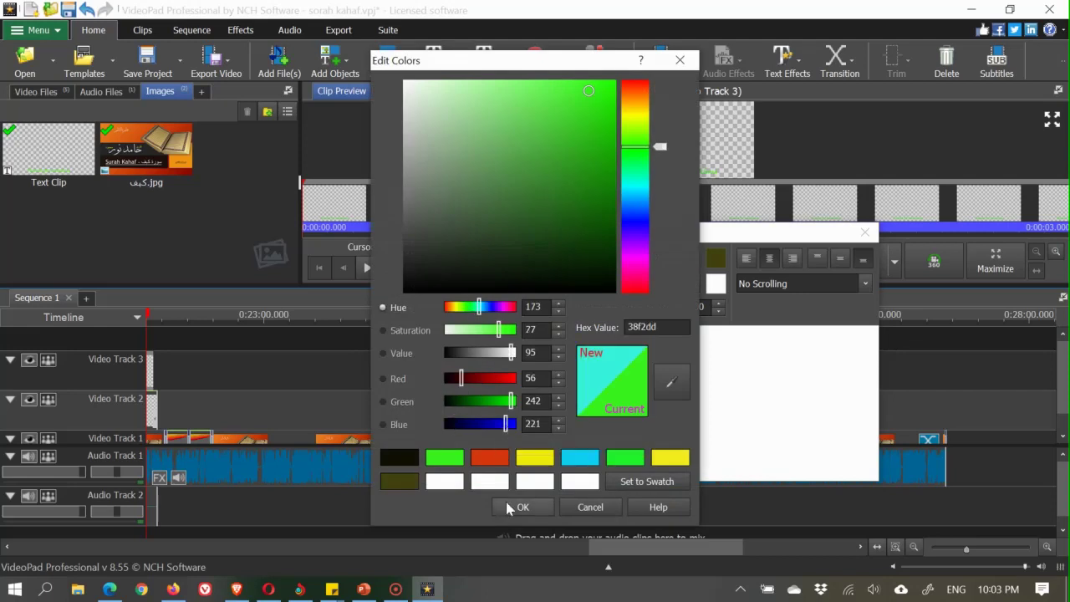
pyautogui.click(633, 219)
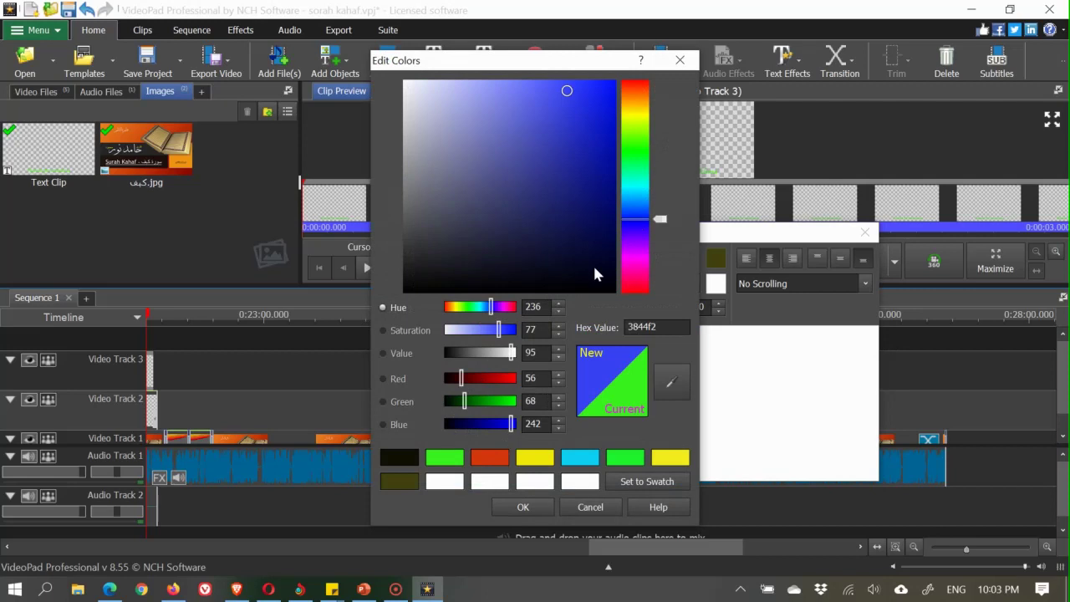
pyautogui.click(521, 507)
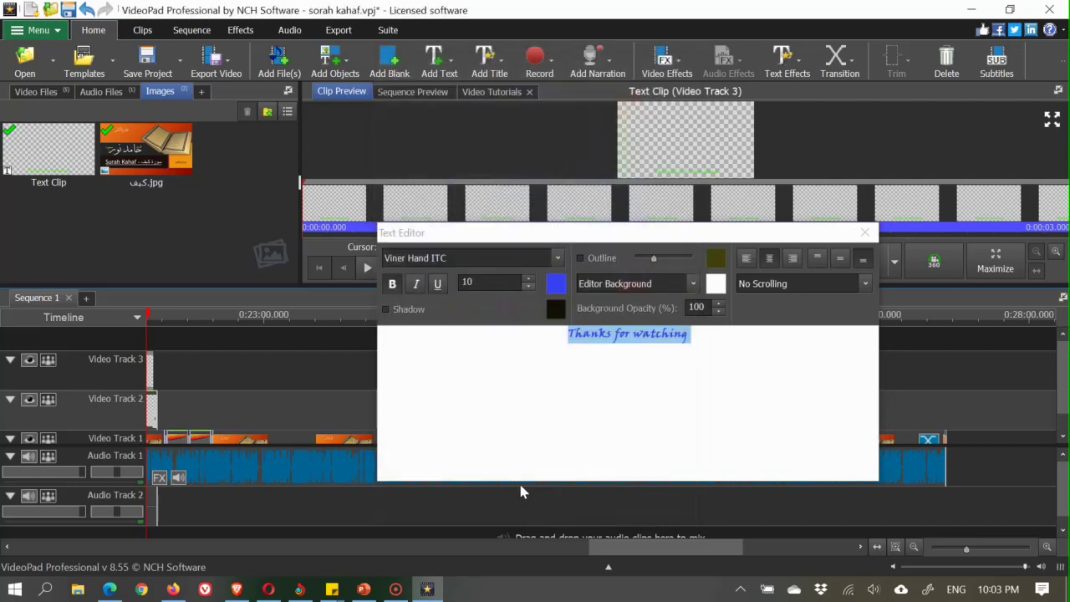
# - Increase the "Thanks for watching" font size to 12 and enable its shadow, keeping the dark shadow color
pyautogui.click(528, 279)
pyautogui.click(529, 279)
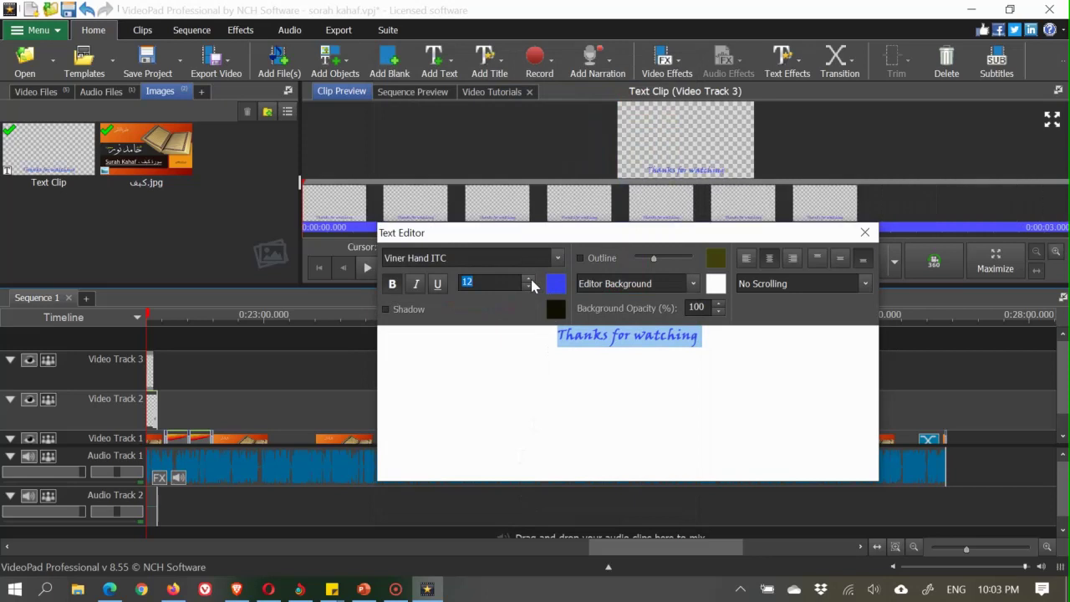
pyautogui.click(556, 309)
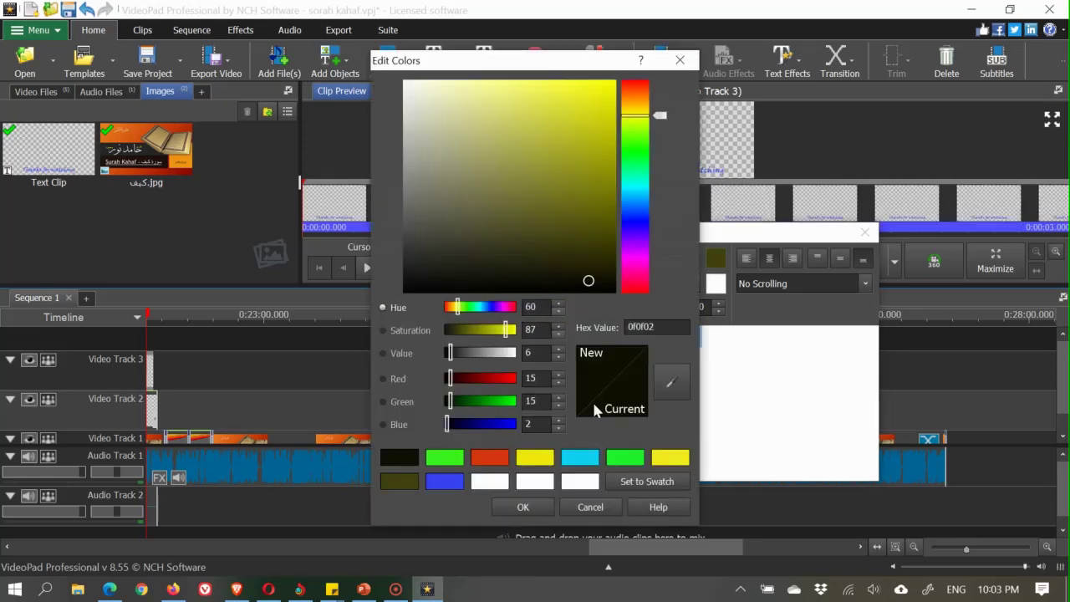
pyautogui.click(590, 507)
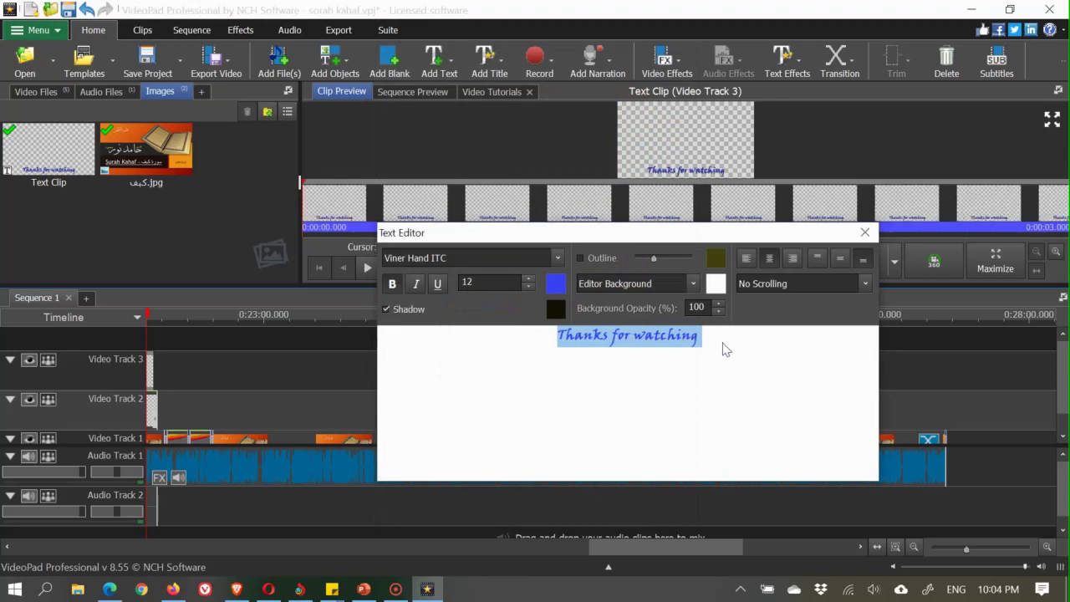
# - Try different horizontal and vertical alignments for the "Thanks for watching" text, ending on centered with bottom alignment
pyautogui.click(748, 261)
pyautogui.click(769, 260)
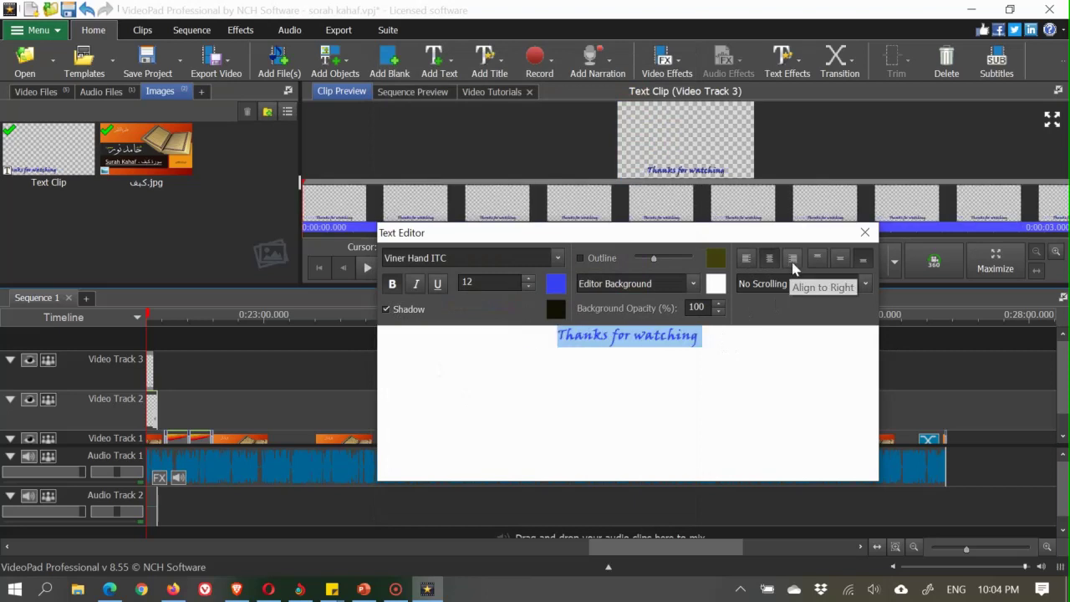
pyautogui.click(793, 264)
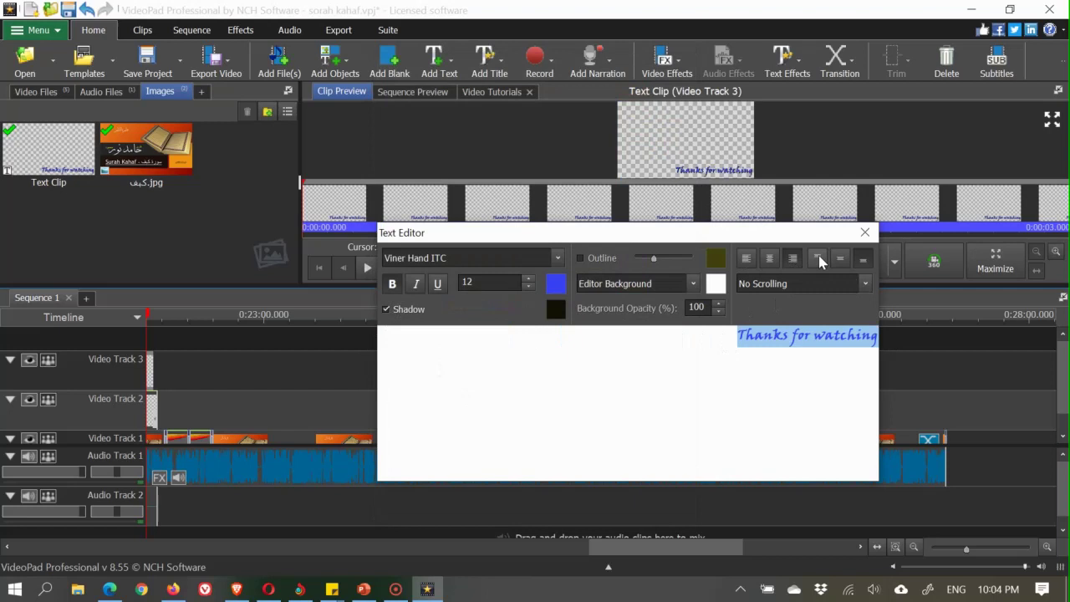
pyautogui.click(819, 261)
pyautogui.click(840, 261)
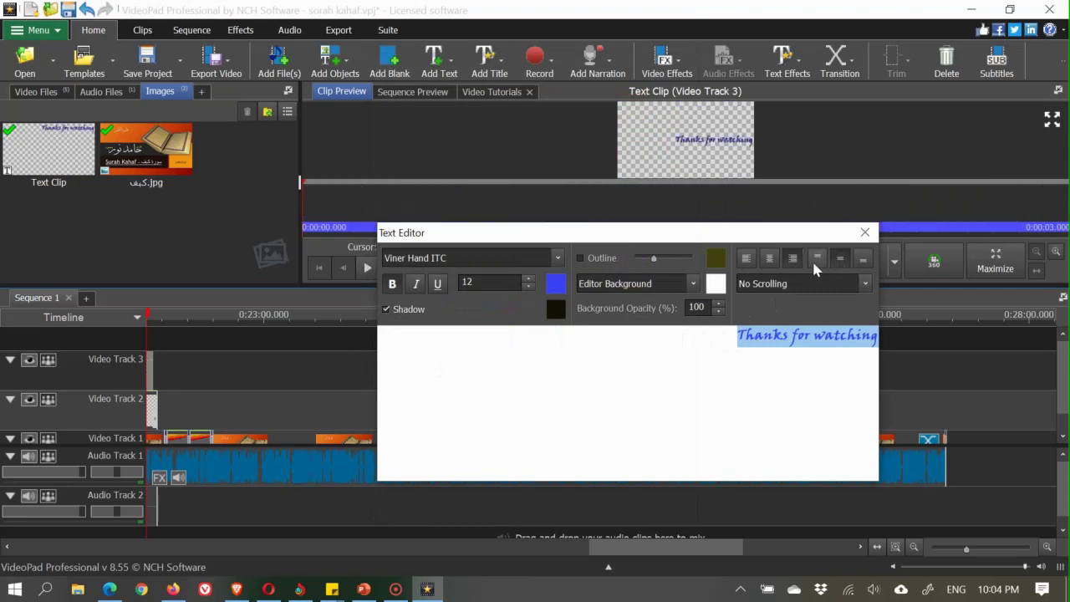
pyautogui.click(769, 259)
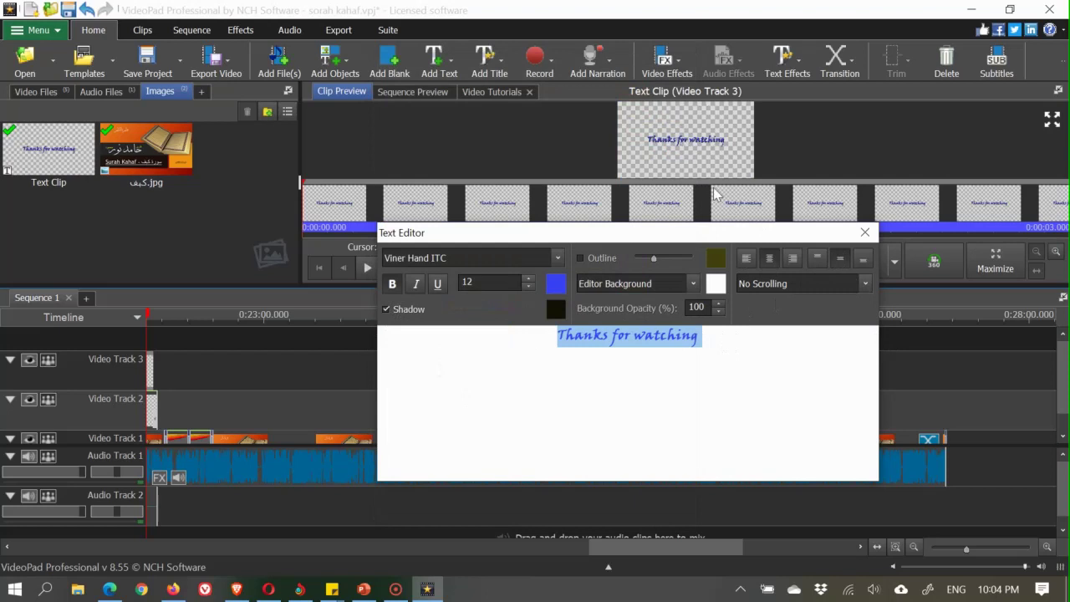
pyautogui.click(861, 266)
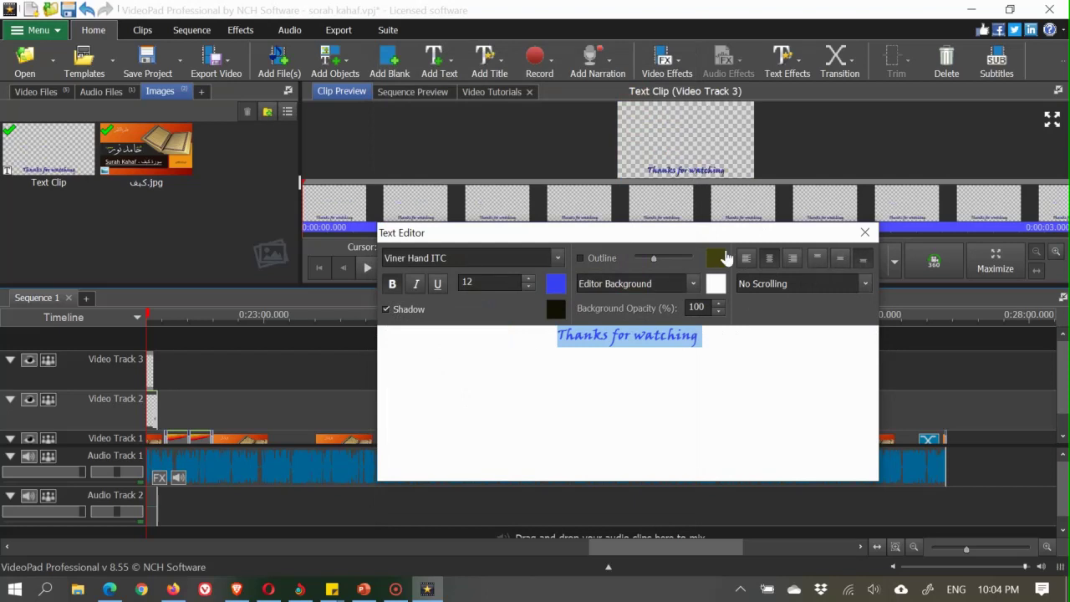
# - Add an empty line below "Thanks for watching", enable a light green (6ff53b) outline, and close the text editor
pyautogui.click(717, 339)
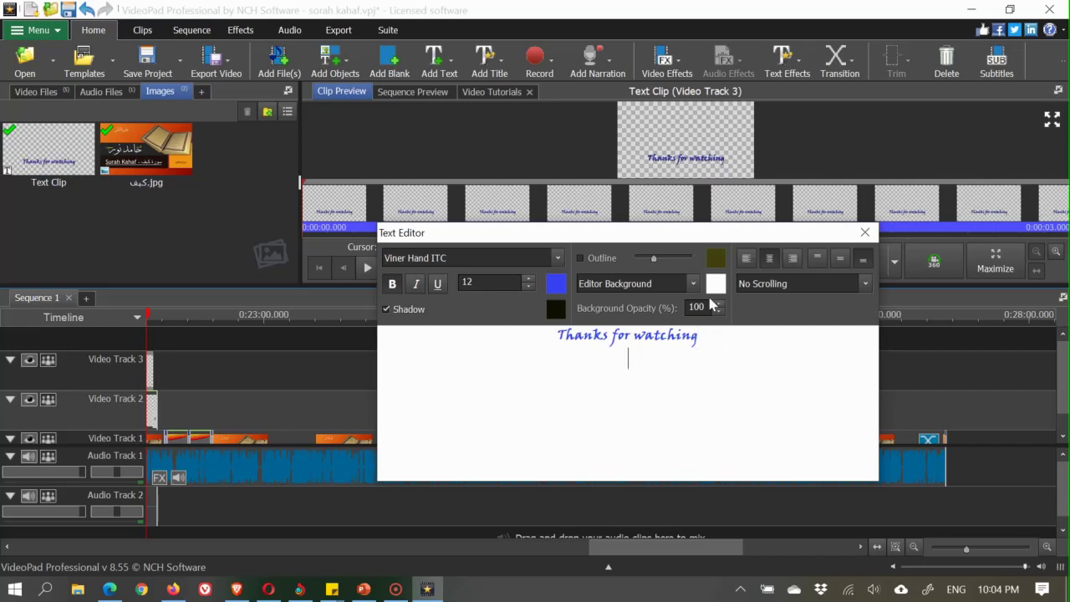
pyautogui.click(580, 258)
pyautogui.hotkey('ctrl', 'a')
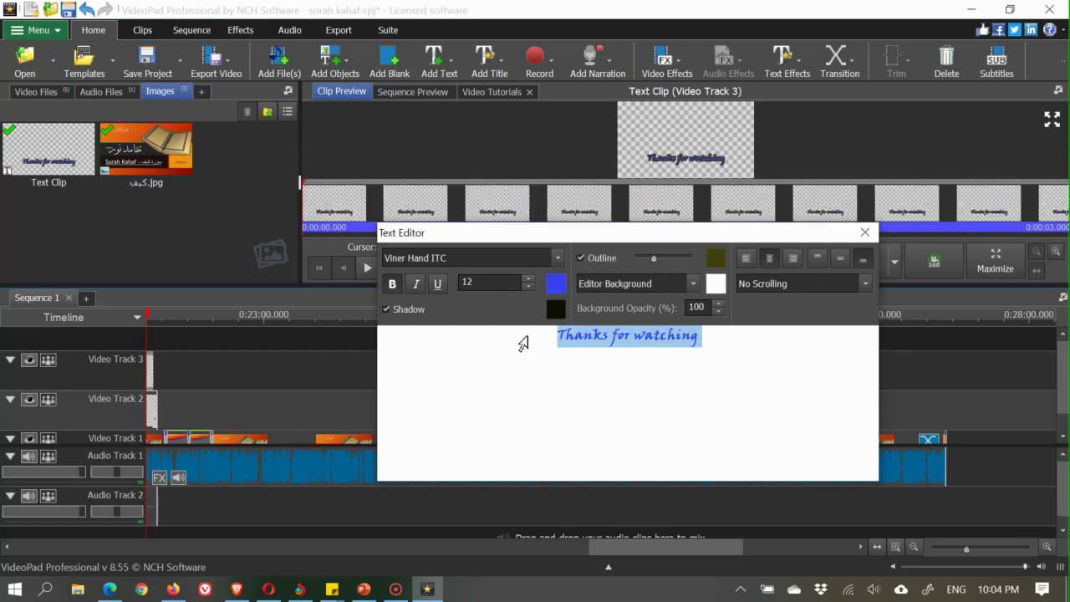
pyautogui.click(715, 259)
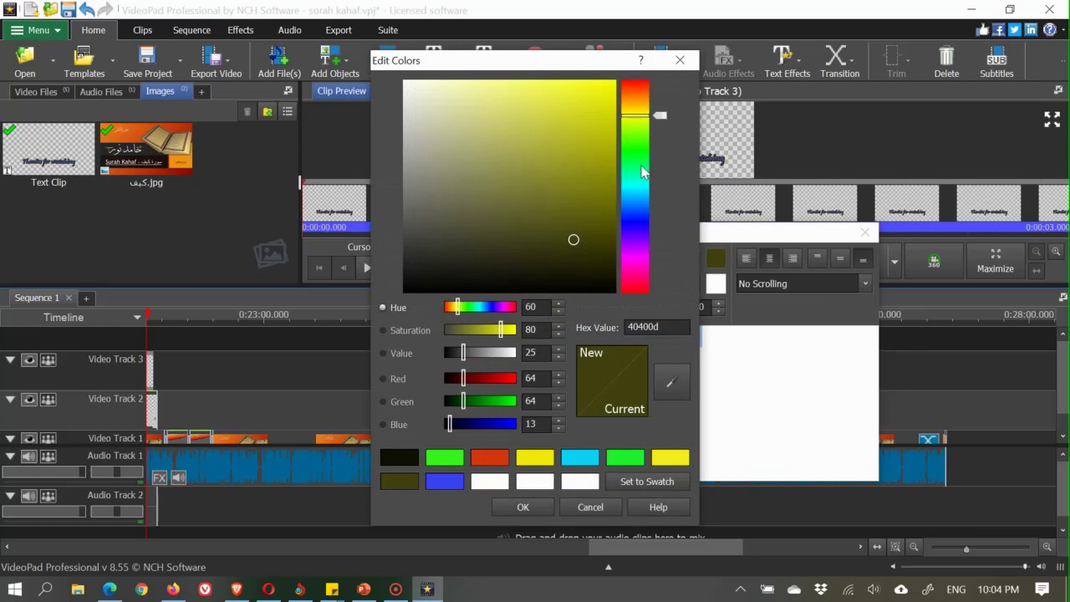
pyautogui.moveTo(637, 148); pyautogui.dragTo(626, 159)
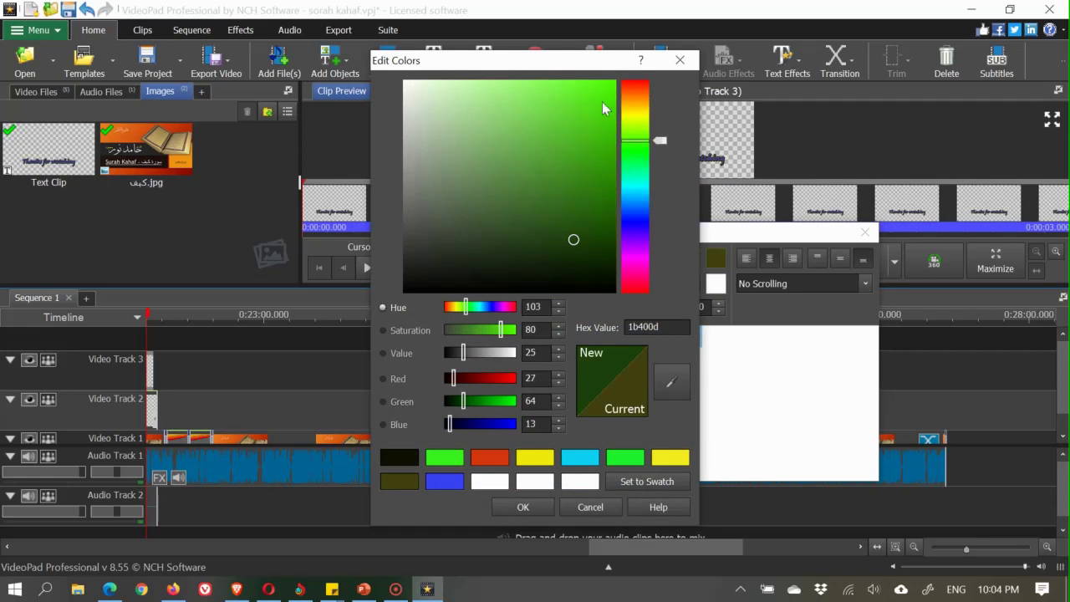
pyautogui.click(566, 88)
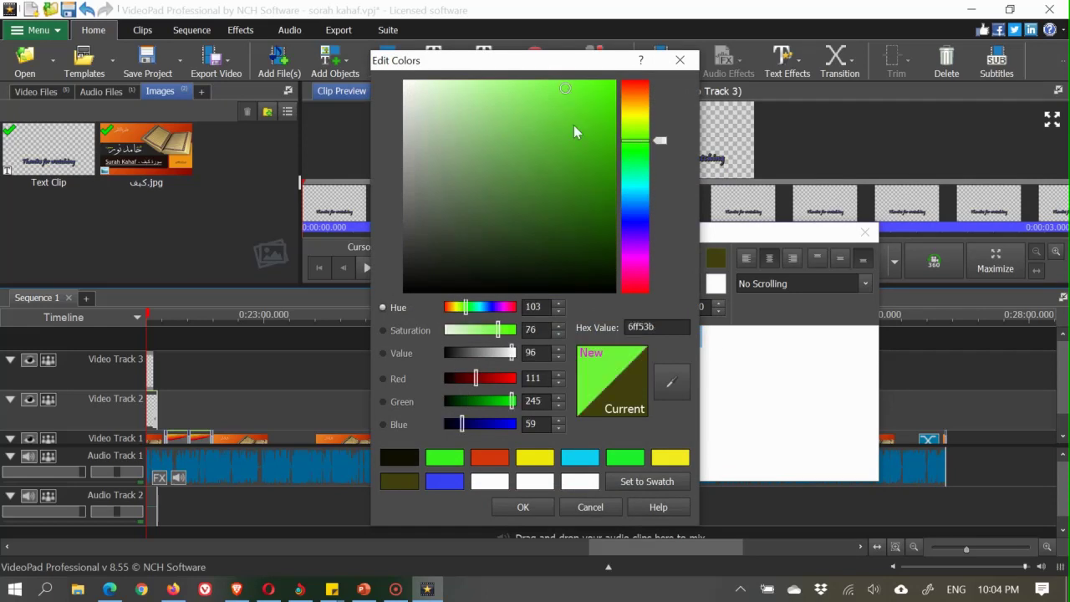
pyautogui.click(521, 506)
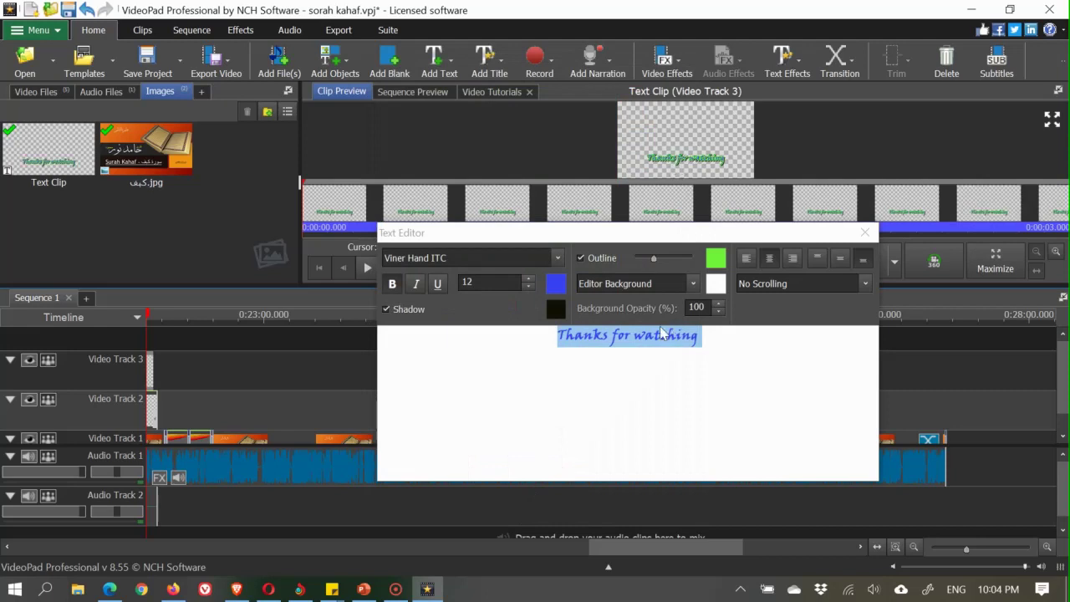
pyautogui.click(864, 232)
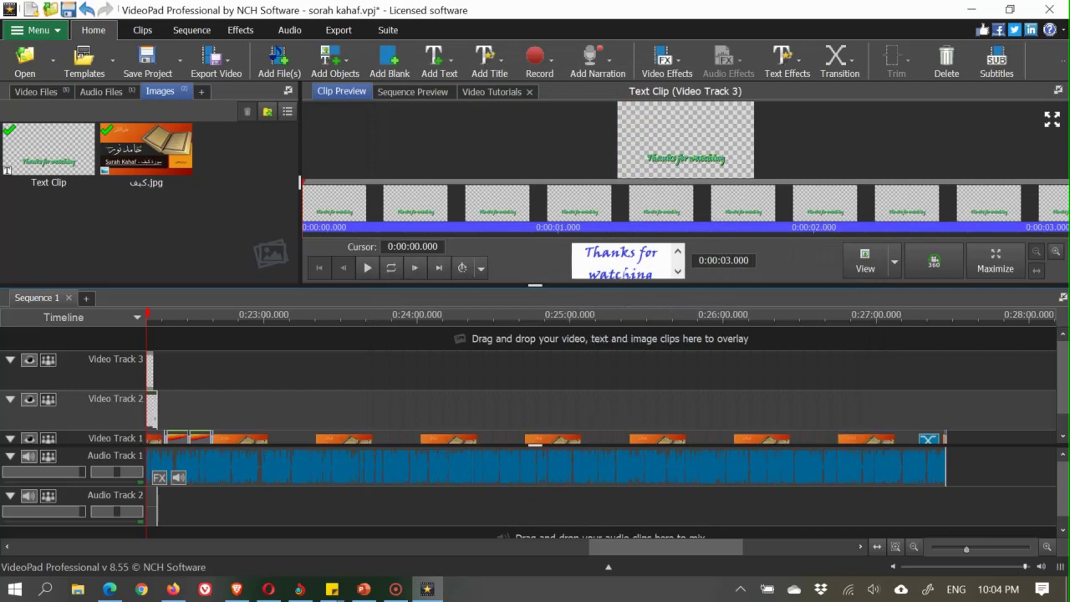
# - Move the "Thanks for watching" clip from Video Track 3 to Video Track 2, at about 0:22:42
pyautogui.moveTo(652, 548); pyautogui.dragTo(607, 548)
pyautogui.scroll(5, 393, 355)
pyautogui.scroll(2, 462, 381)
pyautogui.moveTo(518, 359); pyautogui.dragTo(971, 413)
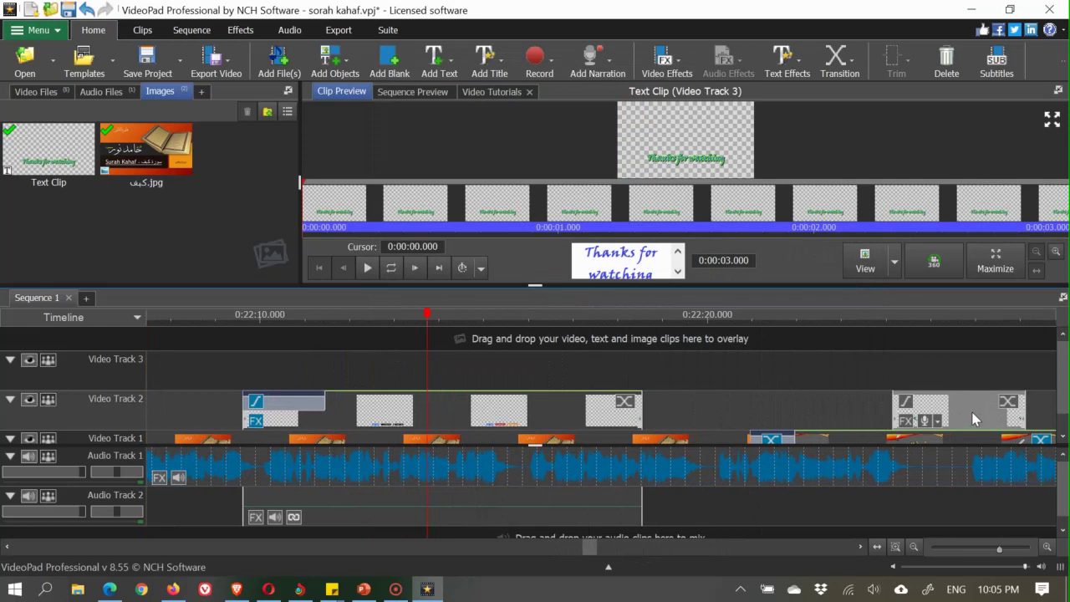
pyautogui.scroll(-2, 969, 422)
pyautogui.hscroll(4, 527, 427)
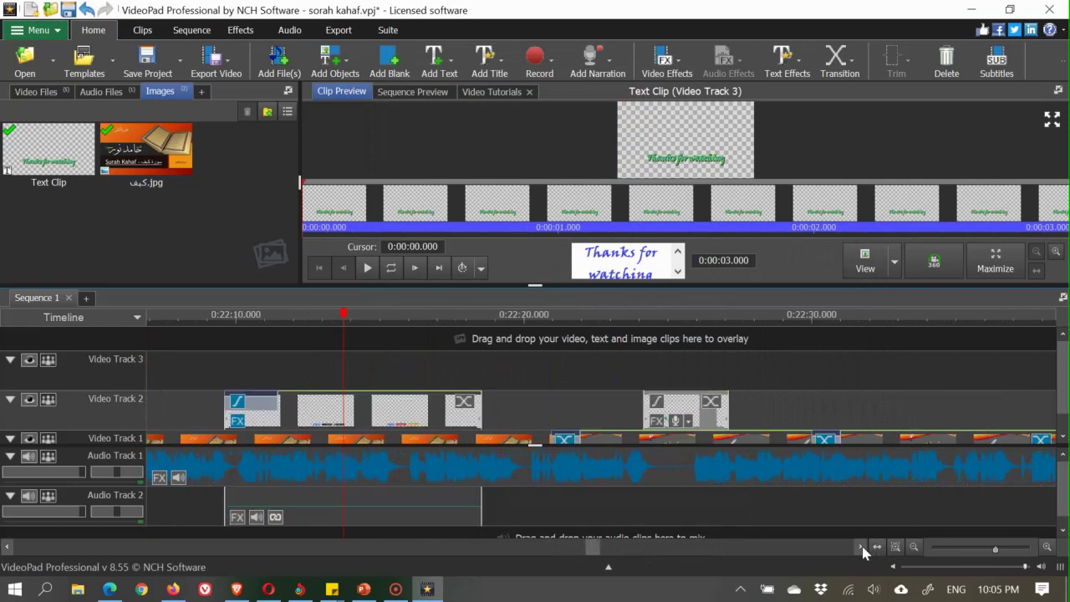
pyautogui.moveTo(468, 406); pyautogui.dragTo(943, 413)
# - Extend the "Thanks for watching" clip to about 15 seconds and place it near the end of the sequence, around 0:27:27
pyautogui.moveTo(596, 549); pyautogui.dragTo(625, 550)
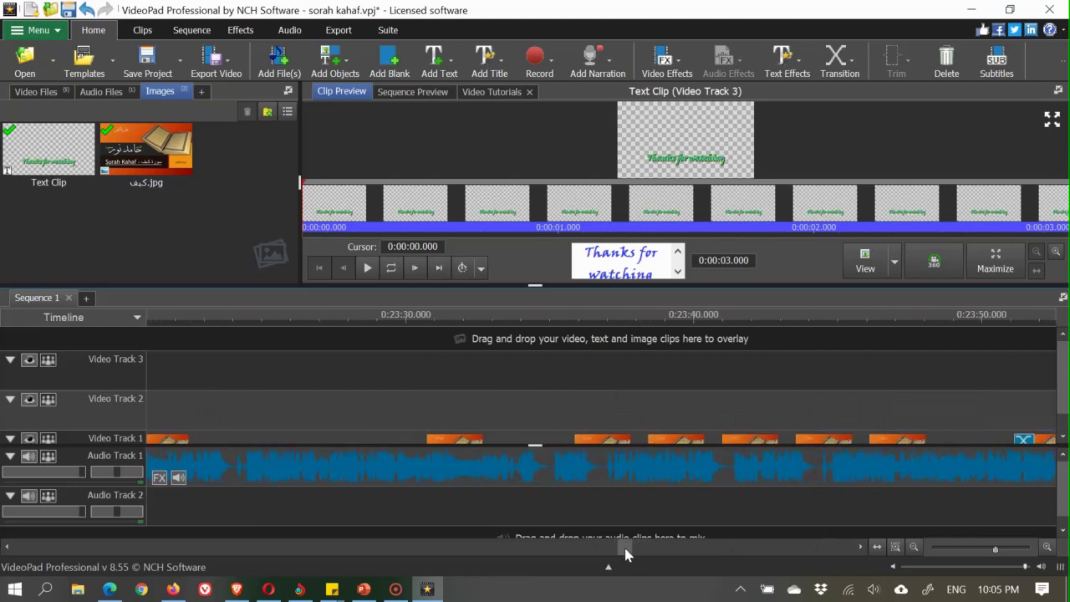
pyautogui.click(953, 547)
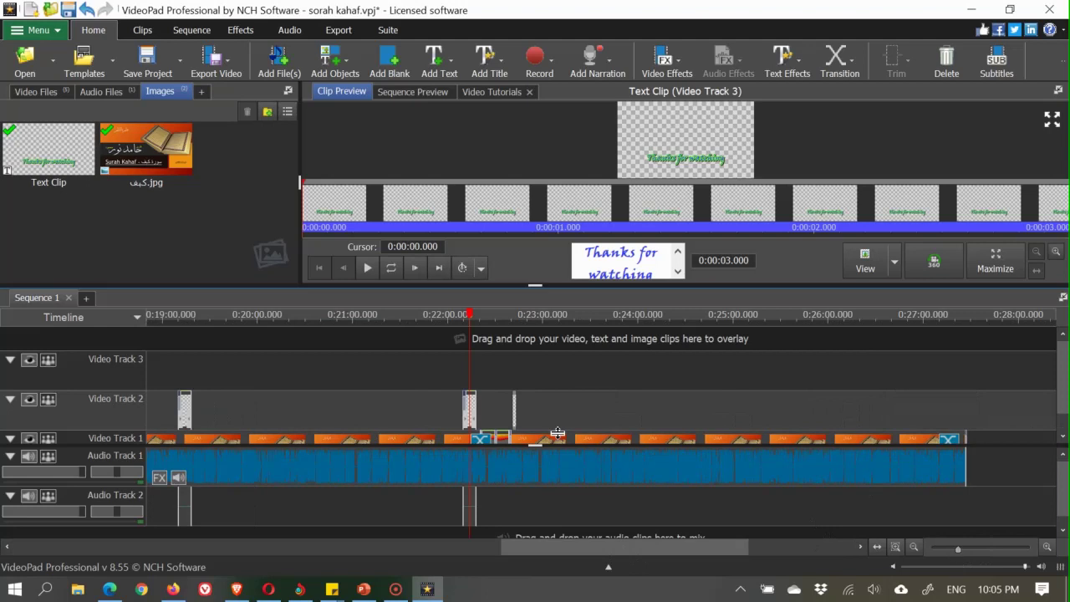
pyautogui.scroll(3, 515, 405)
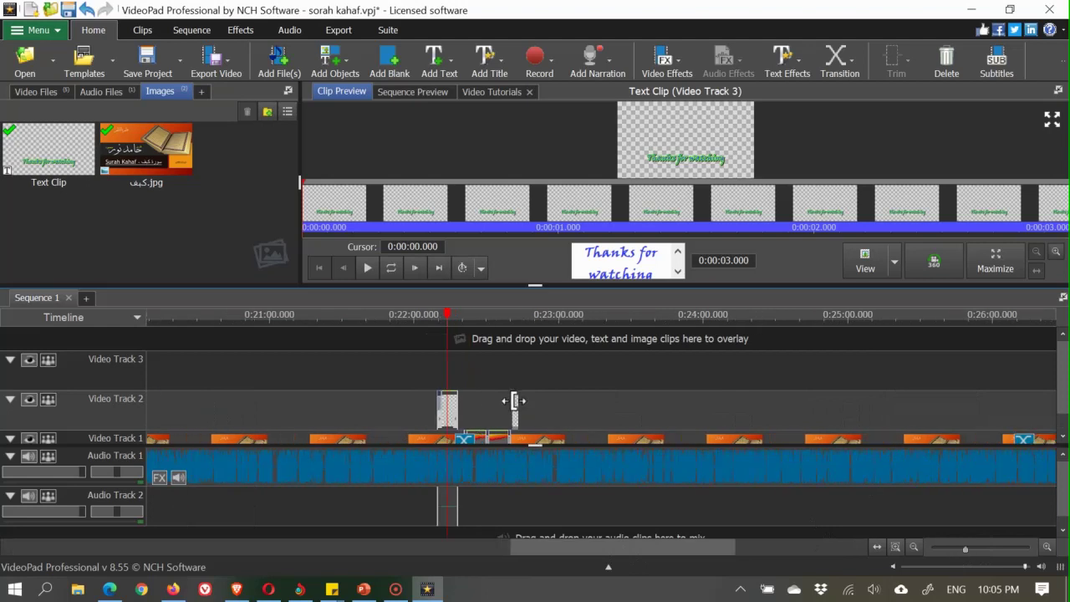
pyautogui.moveTo(519, 415); pyautogui.dragTo(876, 416)
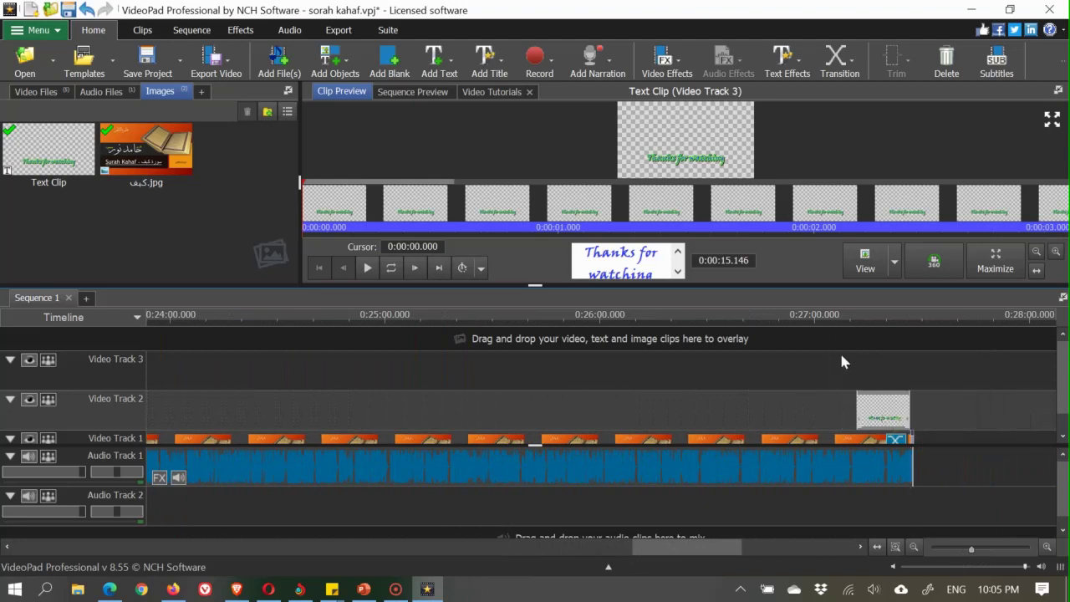
# - Remove the empty line below "Thanks for watching" and check the text over the sequence at about 0:27:11
pyautogui.moveTo(777, 320); pyautogui.dragTo(880, 335)
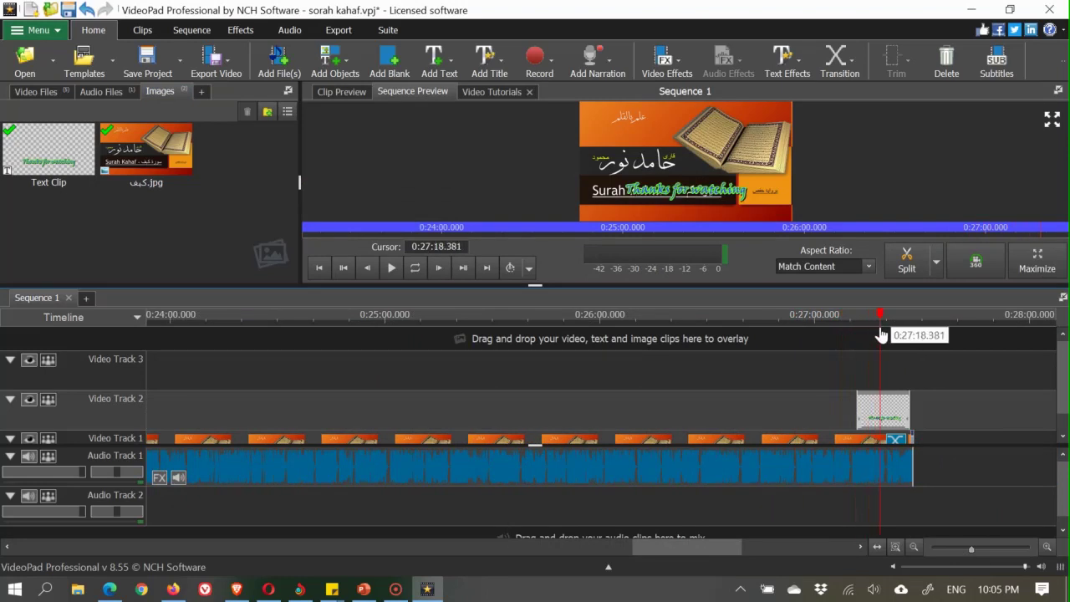
pyautogui.moveTo(888, 372)
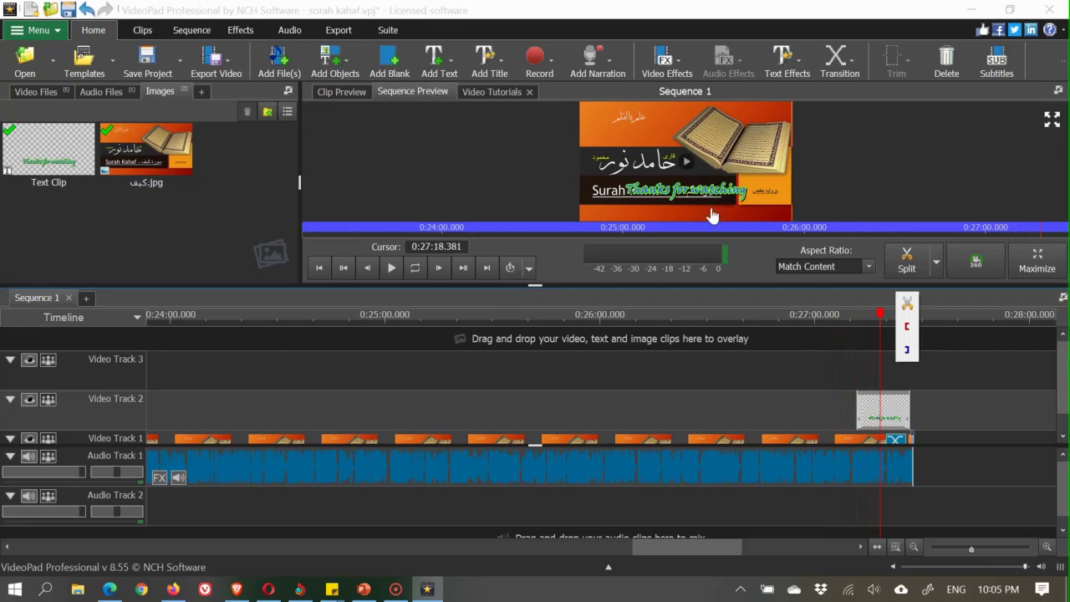
pyautogui.doubleClick(893, 413)
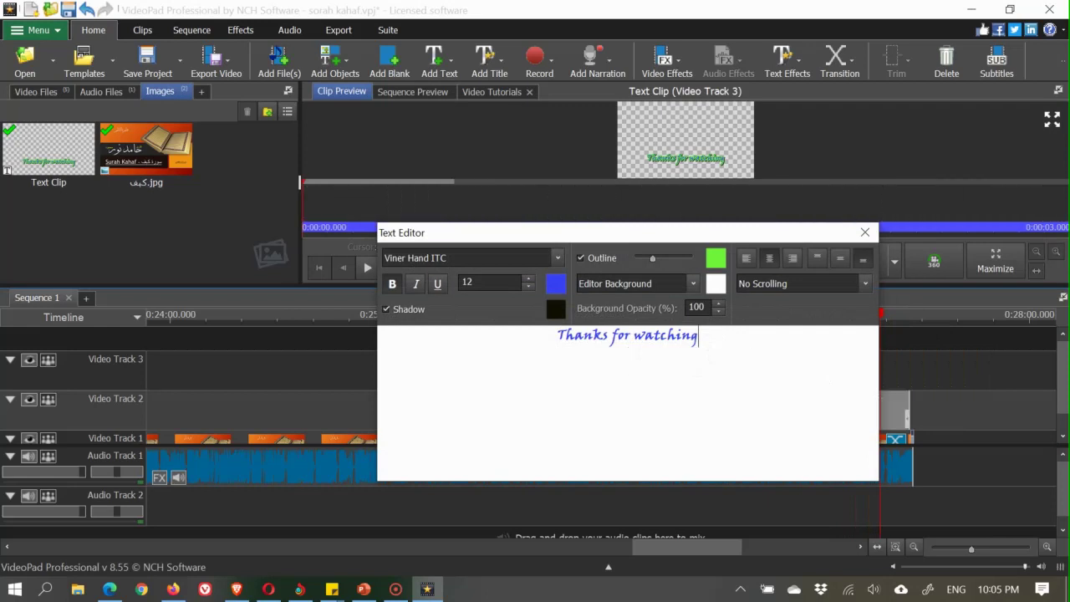
pyautogui.click(873, 236)
pyautogui.click(831, 316)
pyautogui.moveTo(840, 324); pyautogui.dragTo(861, 339)
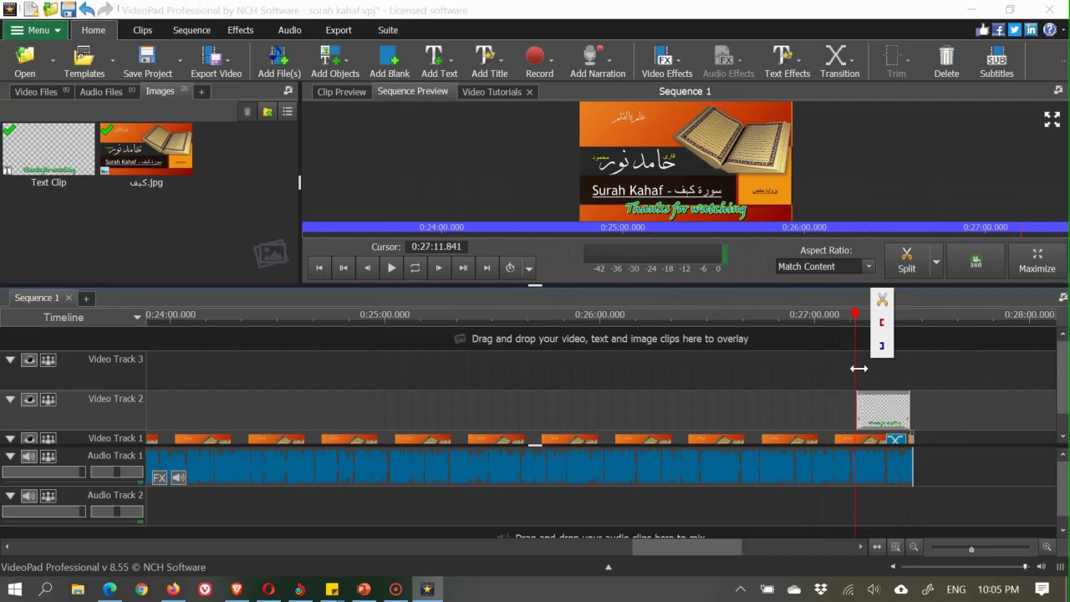
# - Try Scroll Top To Bottom for the "Thanks for watching" text, settle on Scroll Right To Left, and close the text editor
pyautogui.doubleClick(888, 413)
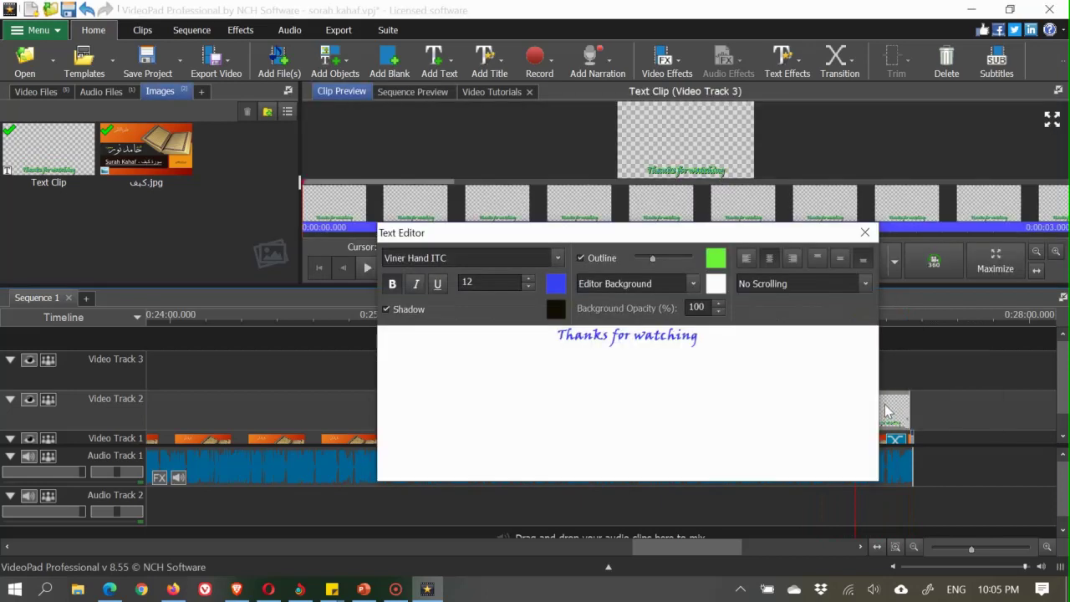
pyautogui.click(818, 283)
pyautogui.click(804, 319)
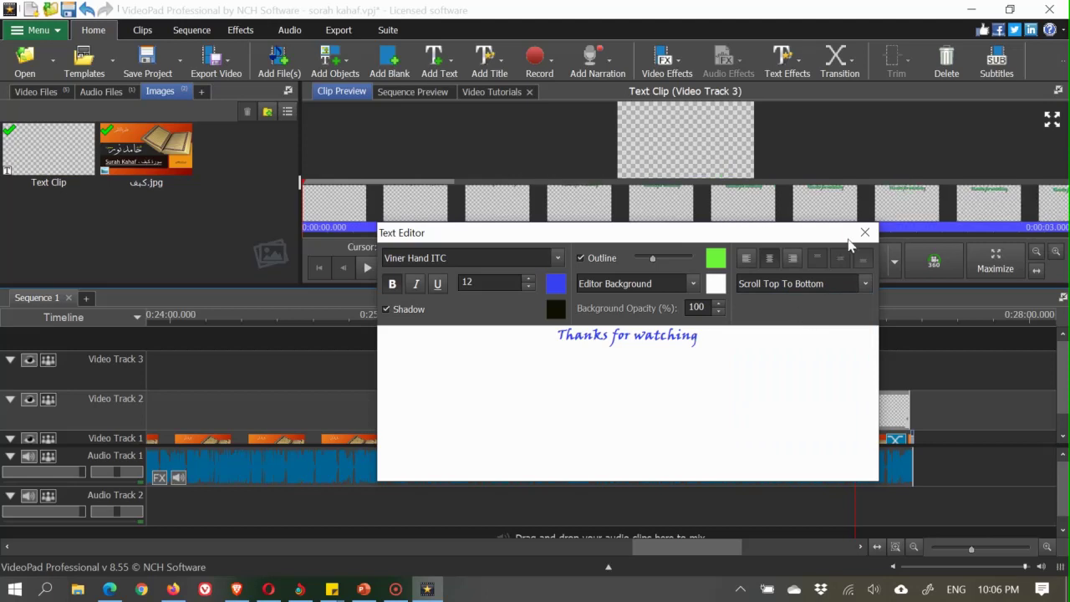
pyautogui.click(844, 281)
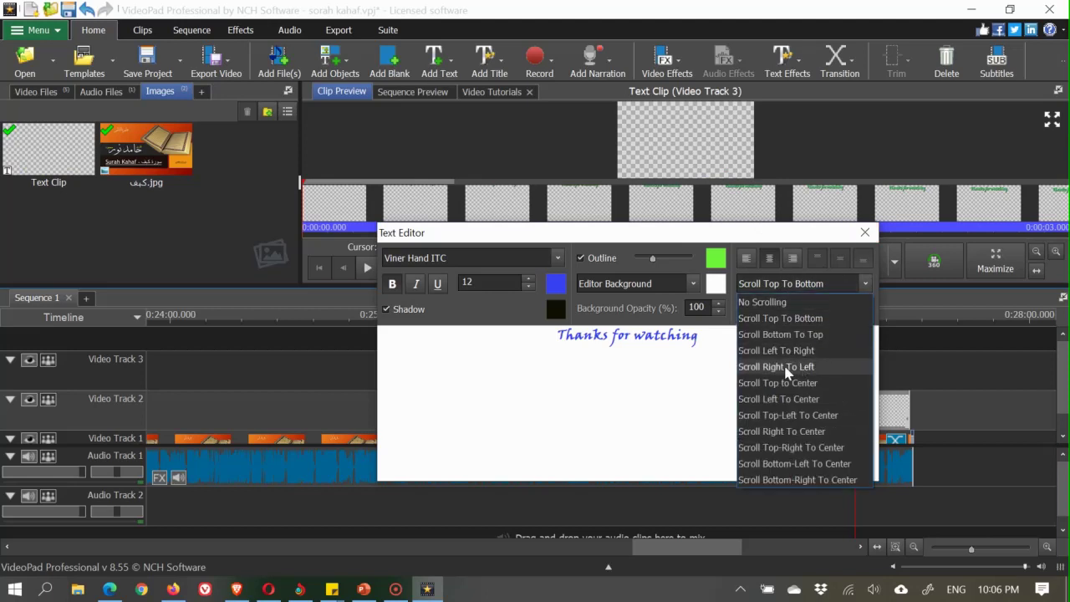
pyautogui.click(775, 367)
pyautogui.click(864, 232)
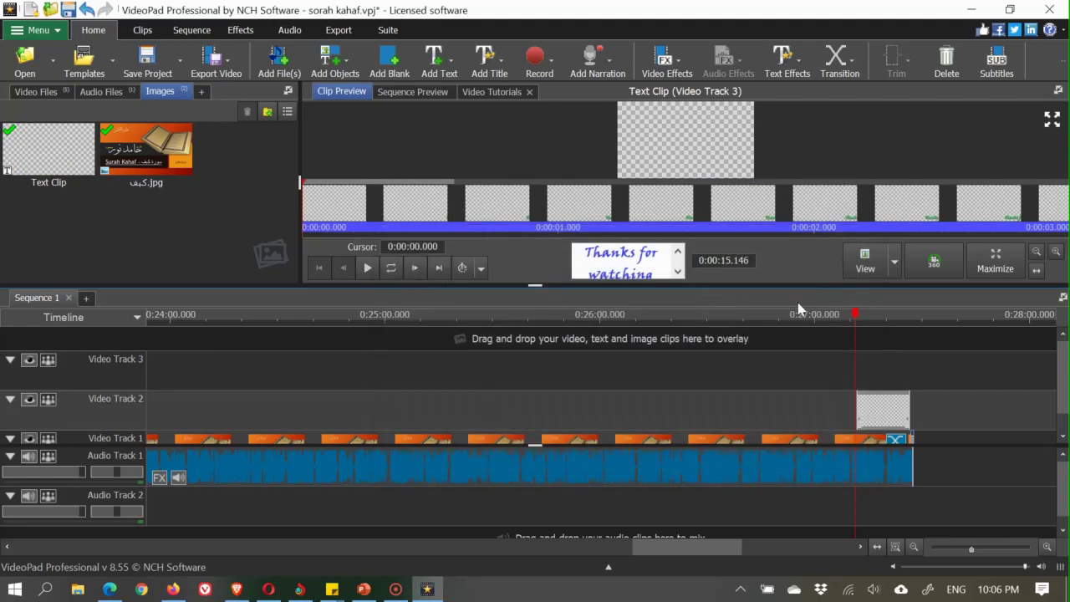
# - Scrub through the scrolling text clip to the end of the sequence and save the project
pyautogui.moveTo(786, 312); pyautogui.dragTo(926, 305)
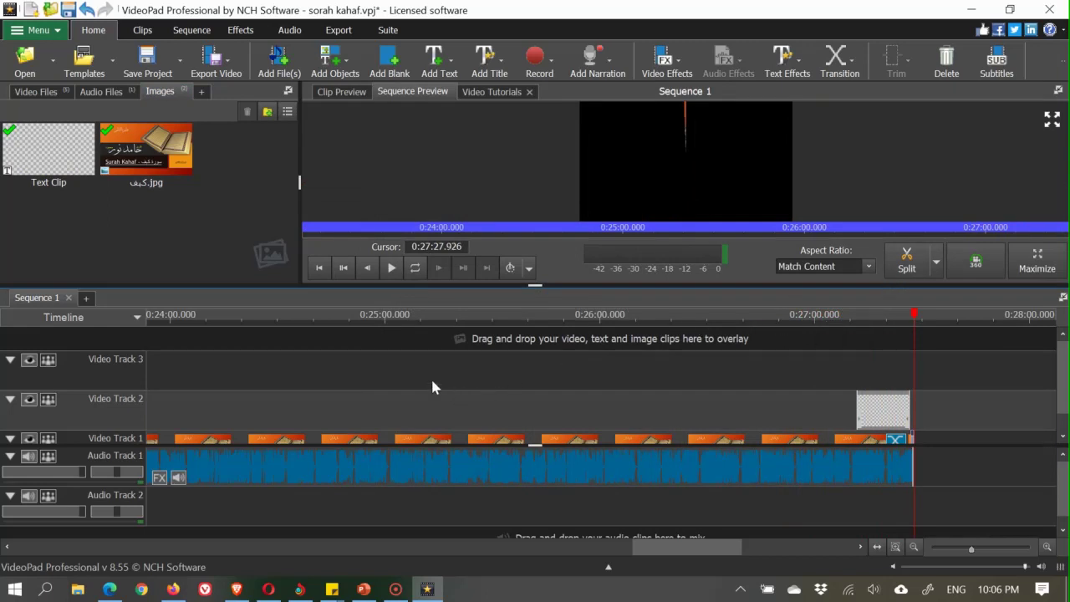
pyautogui.click(70, 15)
# - Play the sequence from its beginning in full screen for about 34 seconds and return to the editor
pyautogui.moveTo(668, 554); pyautogui.dragTo(143, 522)
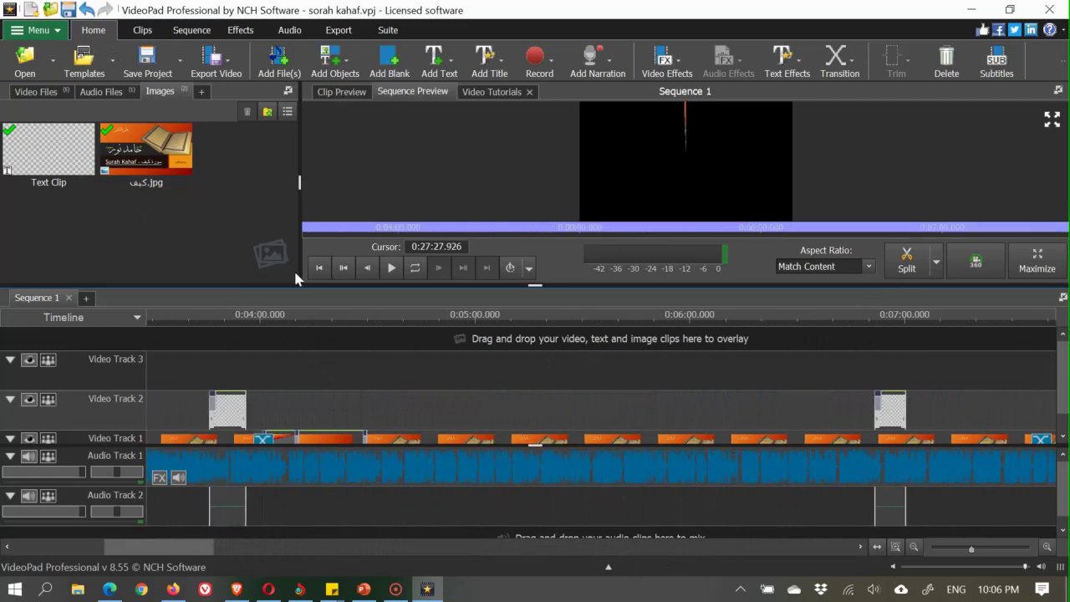
pyautogui.click(318, 269)
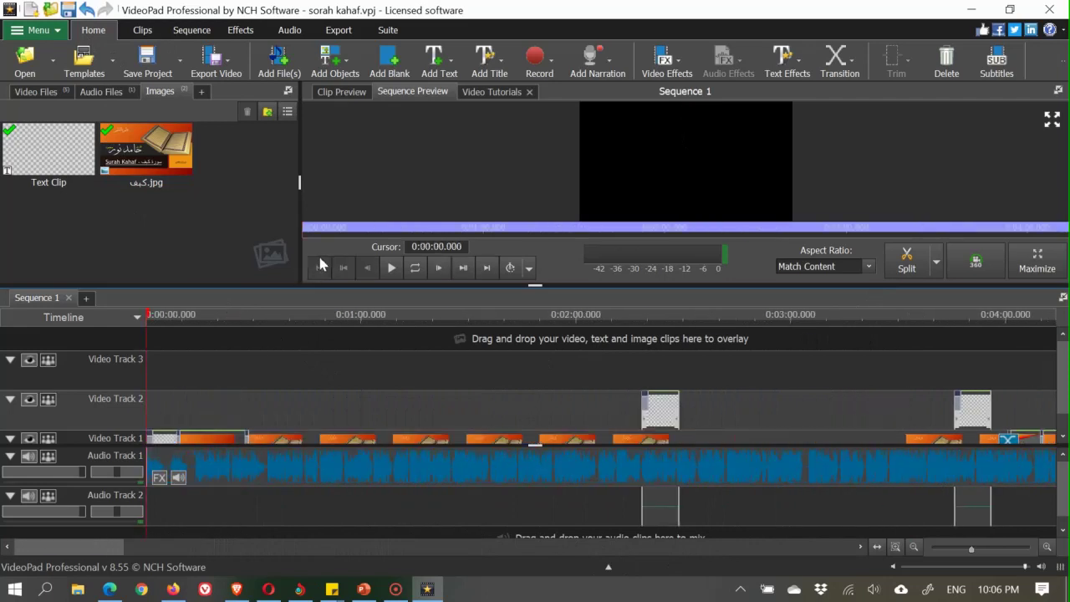
pyautogui.click(1036, 259)
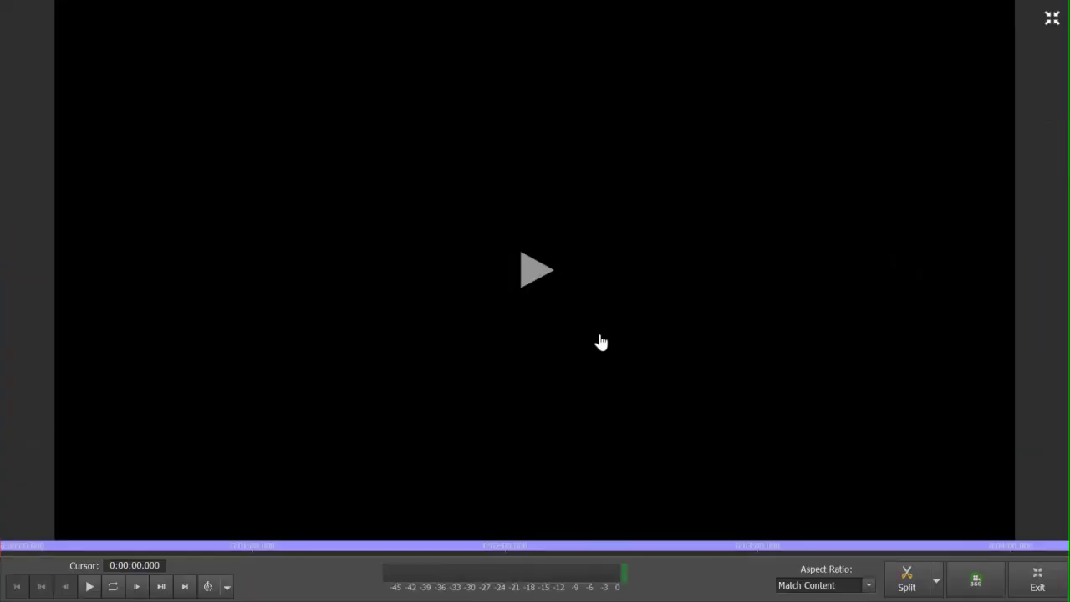
pyautogui.click(539, 294)
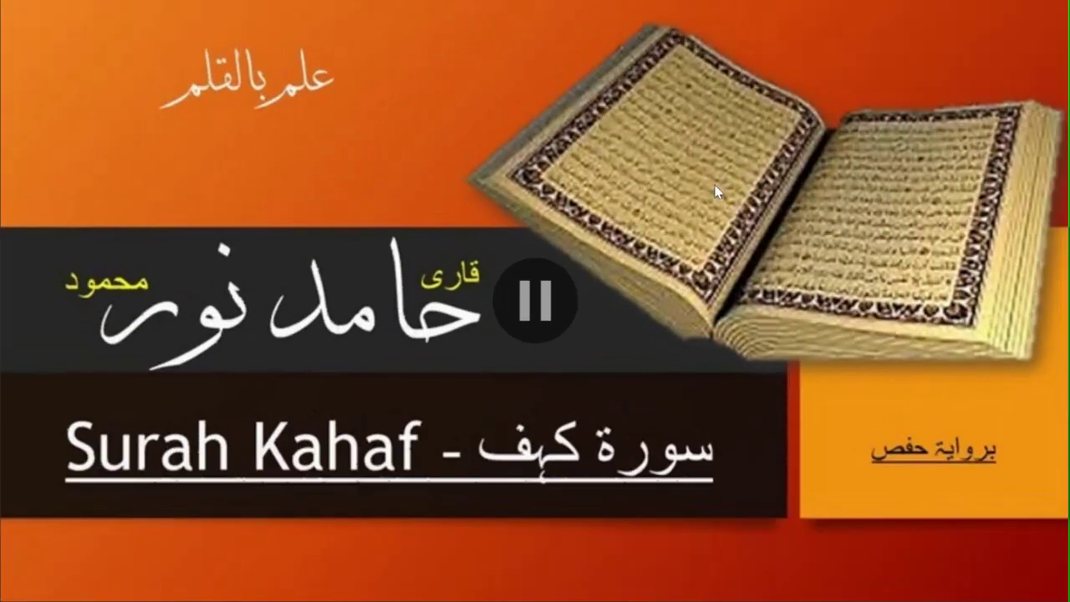
pyautogui.moveTo(717, 184)
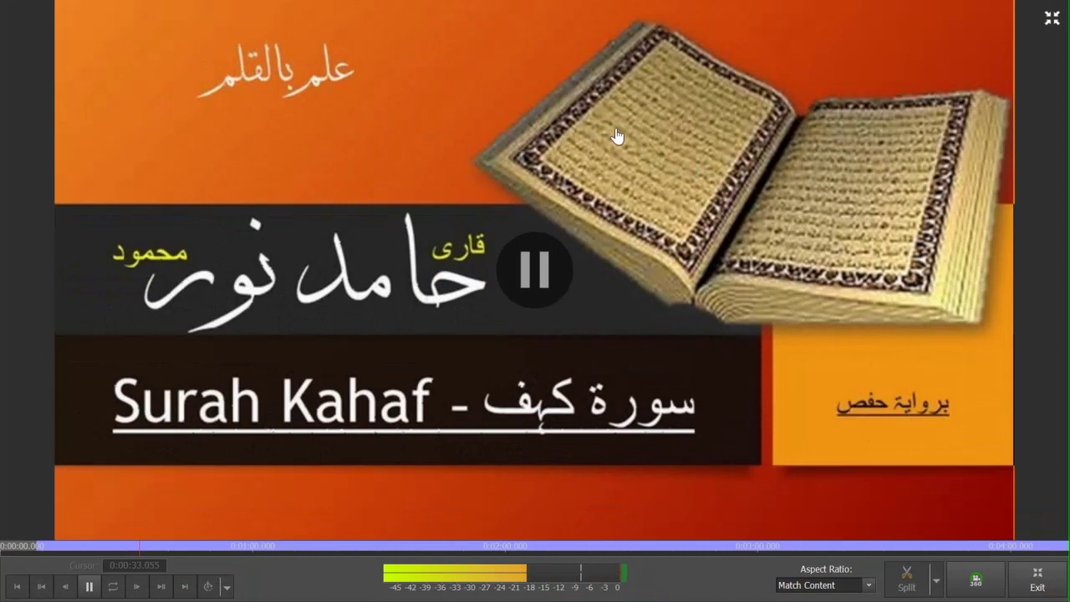
pyautogui.click(1051, 18)
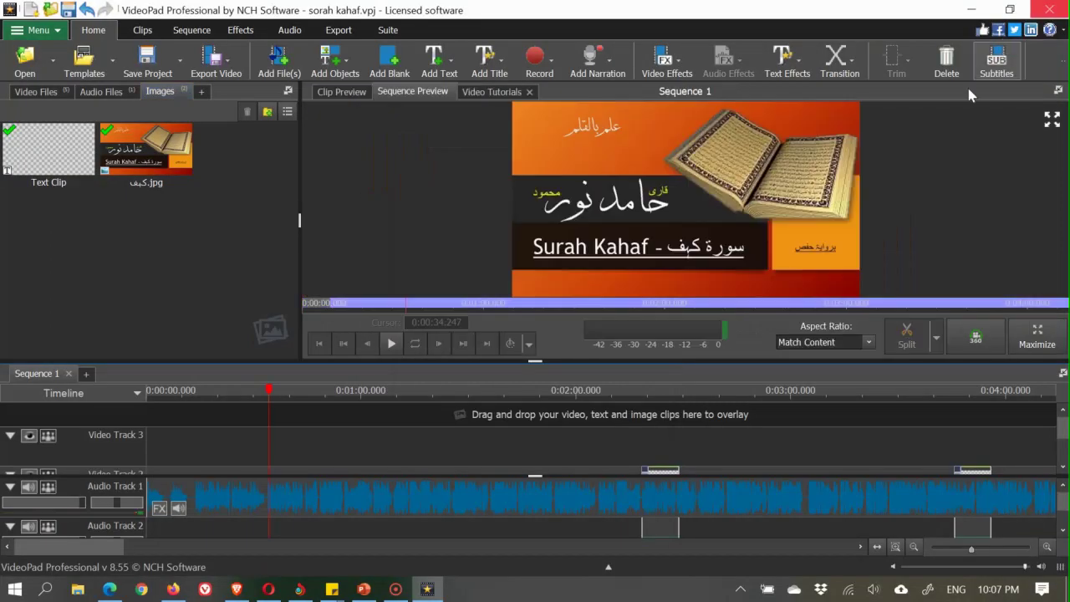
# - Start a YouTube export and enter "Surah Kahaf" followed by the reciter's name in square brackets as the video title
pyautogui.click(48, 31)
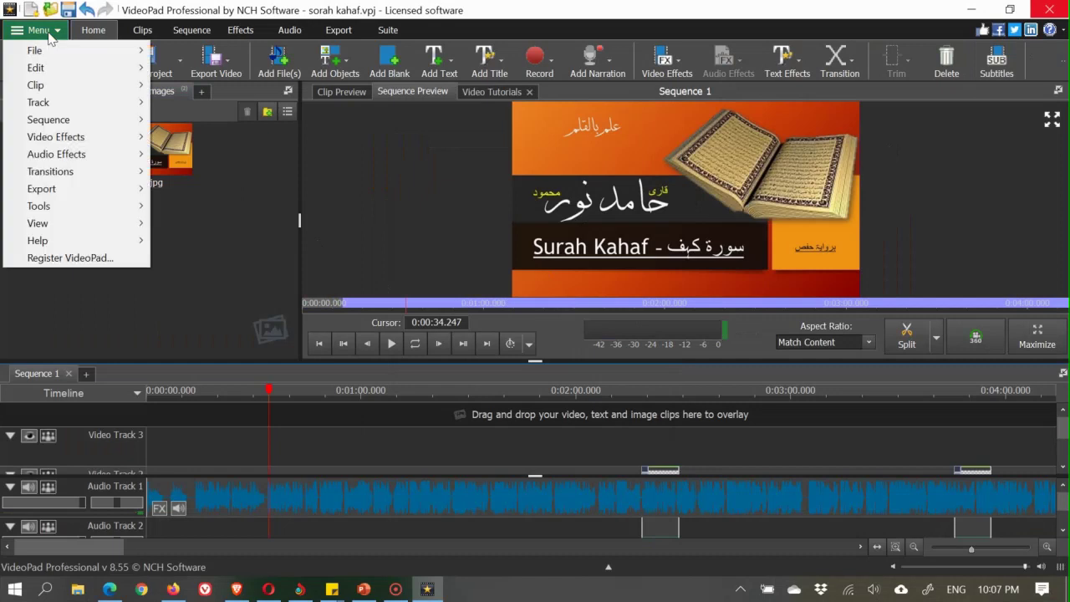
pyautogui.moveTo(67, 195)
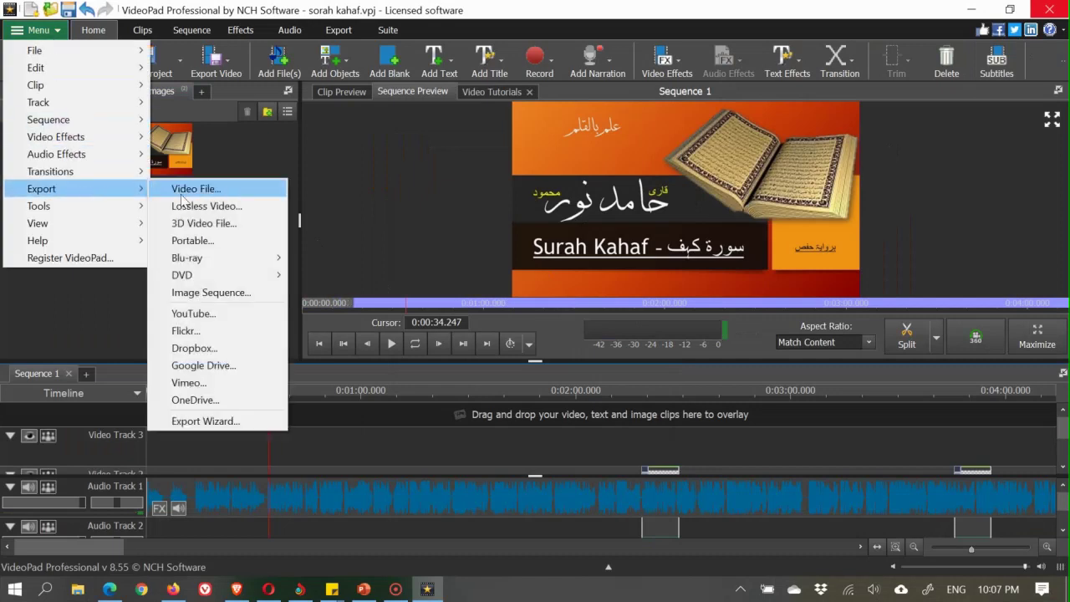
pyautogui.click(201, 323)
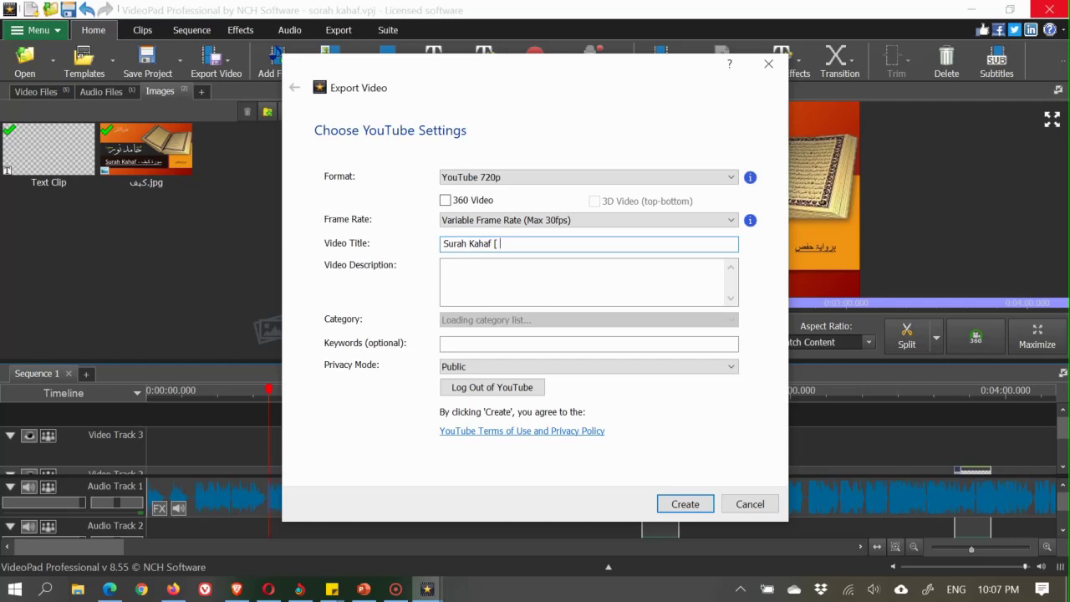
pyautogui.write('q')
pyautogui.press('BackSpace')
pyautogui.write('Qari N')
pyautogui.press('BackSpace')
pyautogui.write('Hamd')
pyautogui.press('BackSpace')
pyautogui.write('id Noor Mahmood')
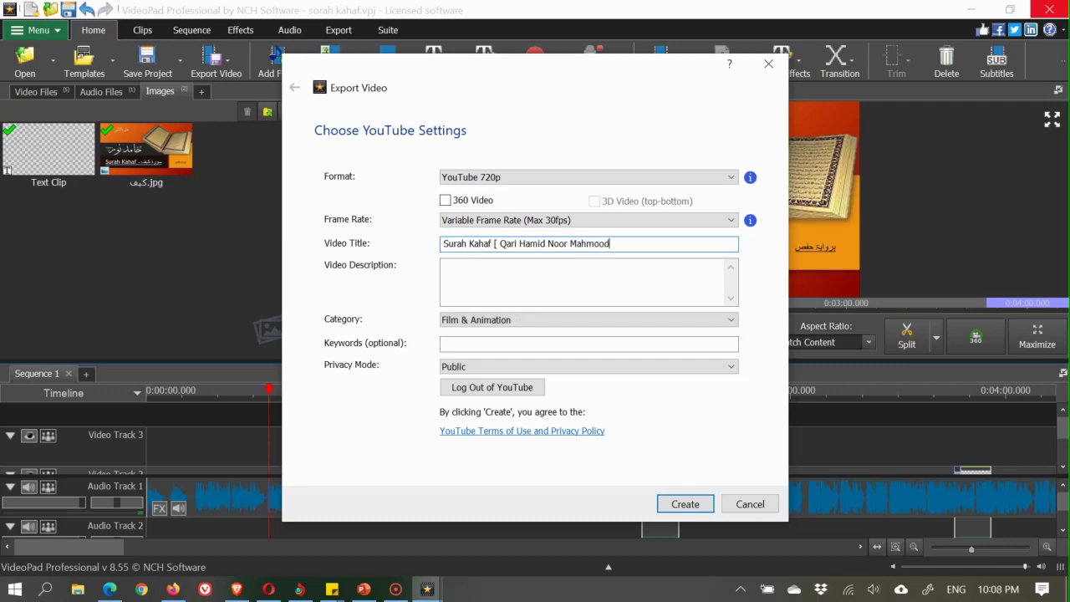
pyautogui.write(']')
# - Enter "Surah Kahaf by" followed by the reciter's name as the first line of the video description
pyautogui.click(474, 267)
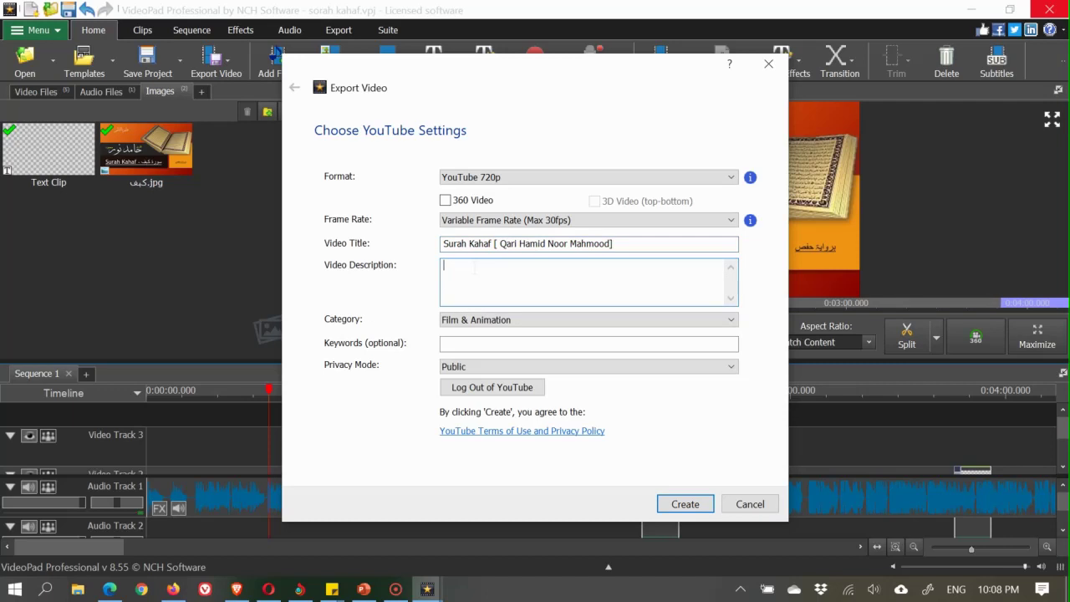
pyautogui.write('Surah Kahaf by Qari Hami')
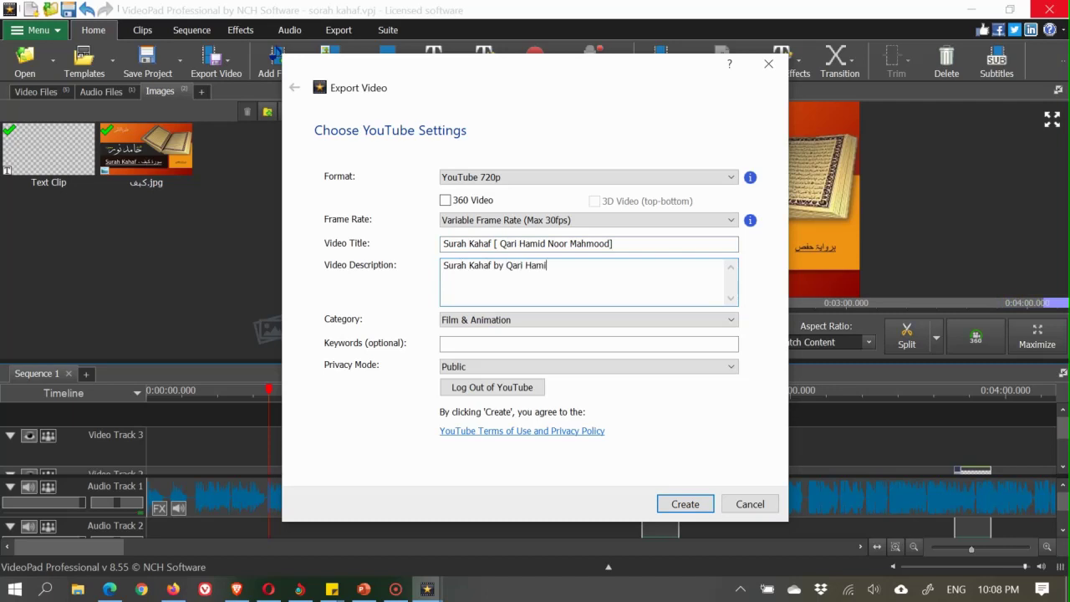
pyautogui.write('d Noor Mahmood')
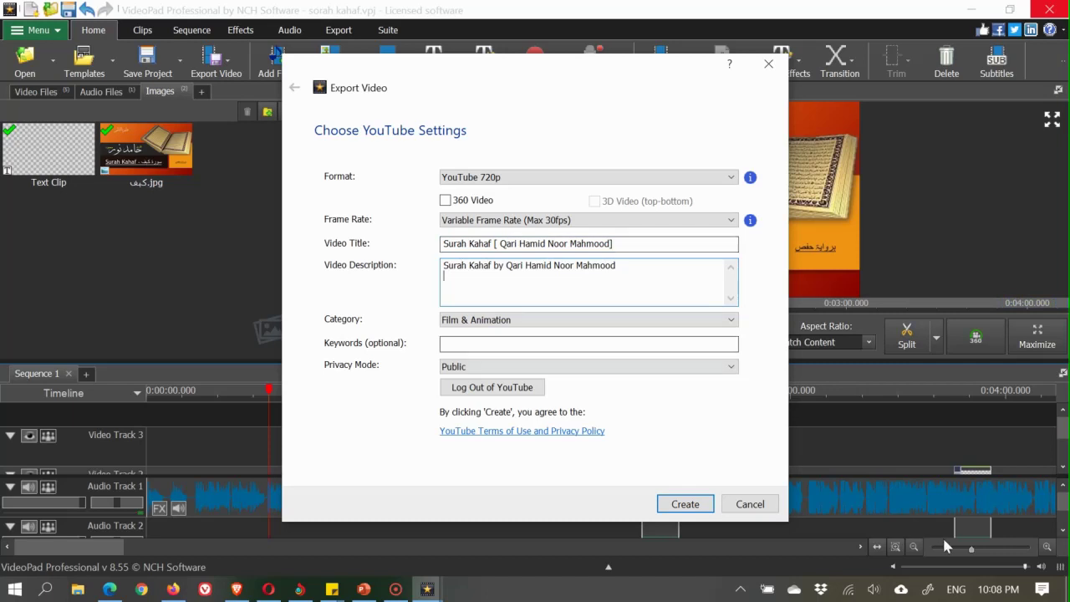
# - Switch the keyboard to Urdu and add the description line "سورۃ کہف بصوت قاری" followed by the reciter's name in Urdu
pyautogui.click(956, 590)
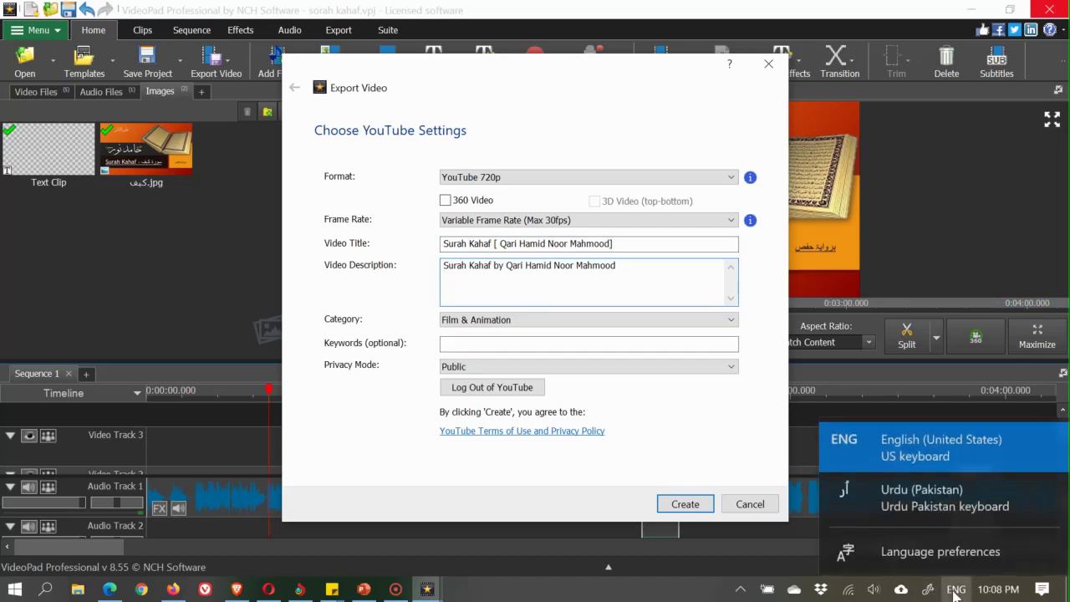
pyautogui.click(923, 499)
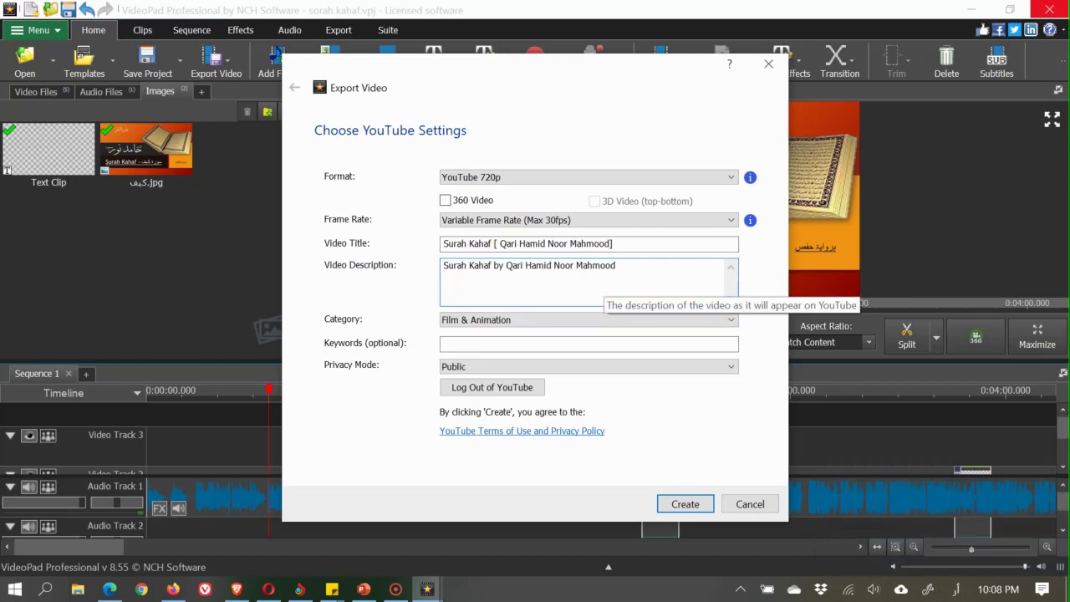
pyautogui.write('سورۃ کہف بصوت قاری')
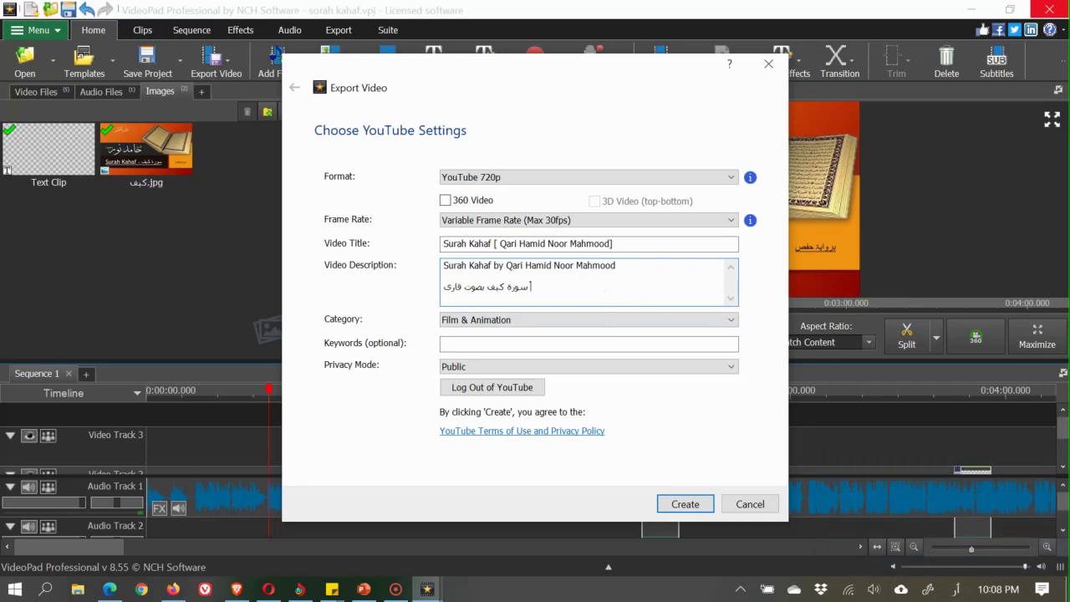
pyautogui.write(' حامد نور مح')
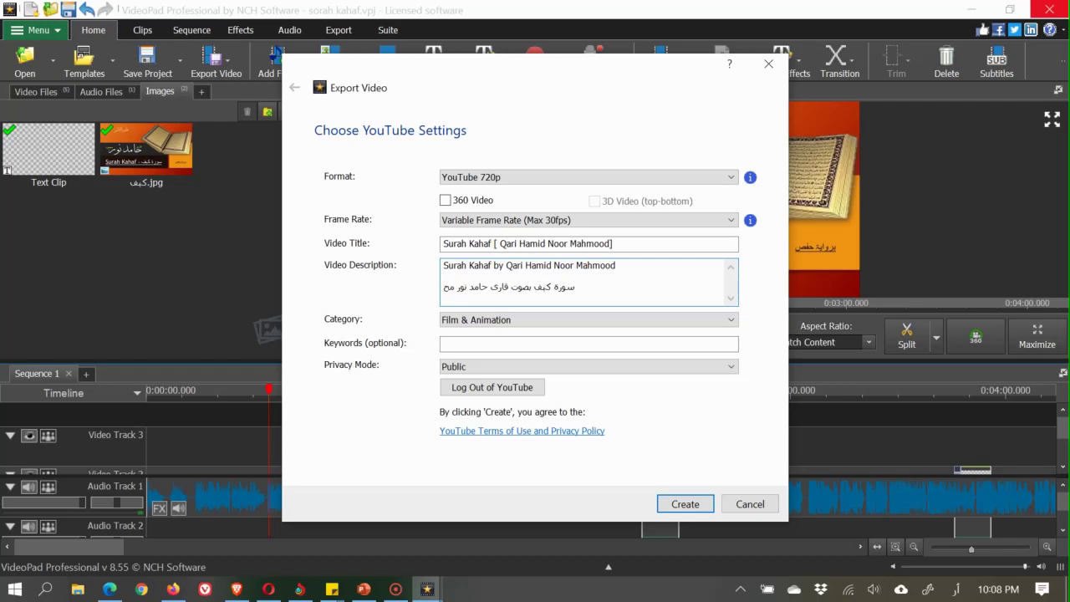
pyautogui.write('مود')
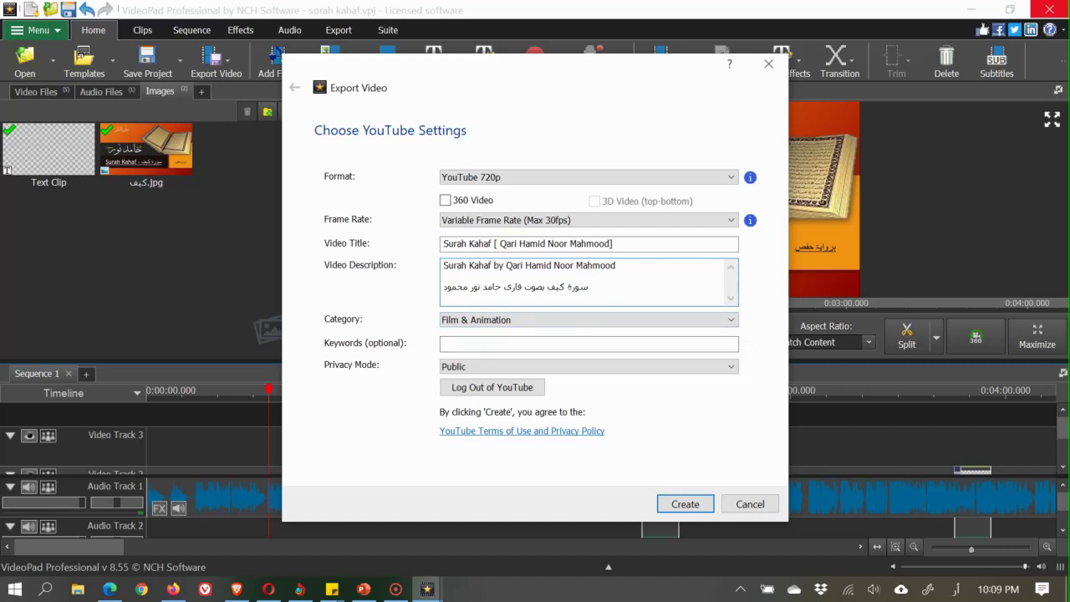
# - Insert "(کامل)" after "سورۃ کہف" in the Urdu line of the video description
pyautogui.write('(')
pyautogui.write('كاه')
pyautogui.press('BackSpace')
pyautogui.write('مل')
pyautogui.write('اً')
pyautogui.press('BackSpace')
pyautogui.press('BackSpace')
pyautogui.write(')')
# - Enter "سورۃ کہف" as the video keywords and create the YouTube export
pyautogui.click(477, 343)
pyautogui.write('سو')
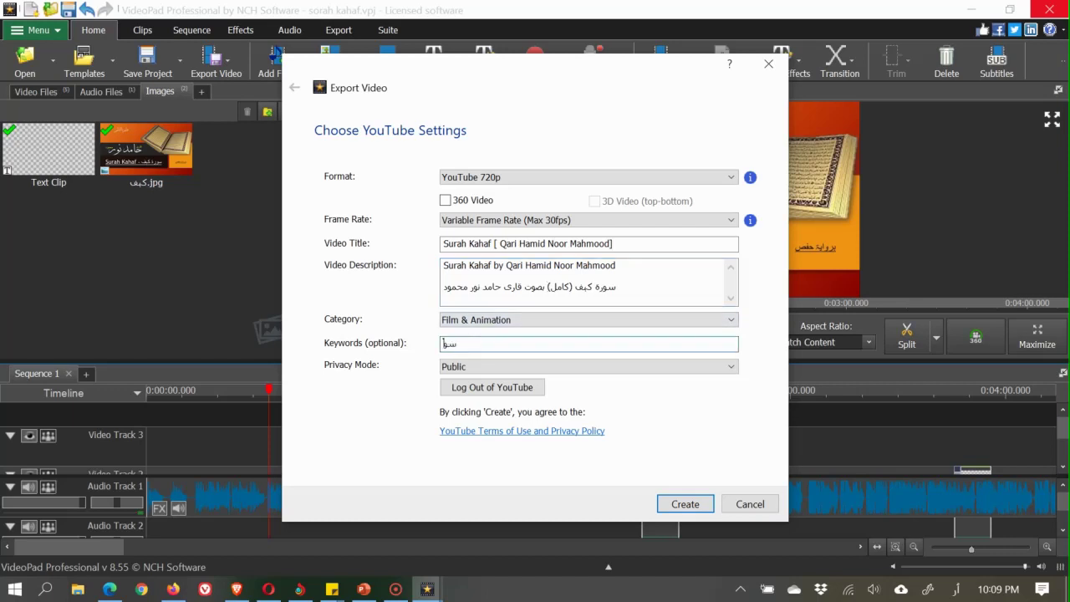
pyautogui.write('رة كيف')
pyautogui.click(674, 507)
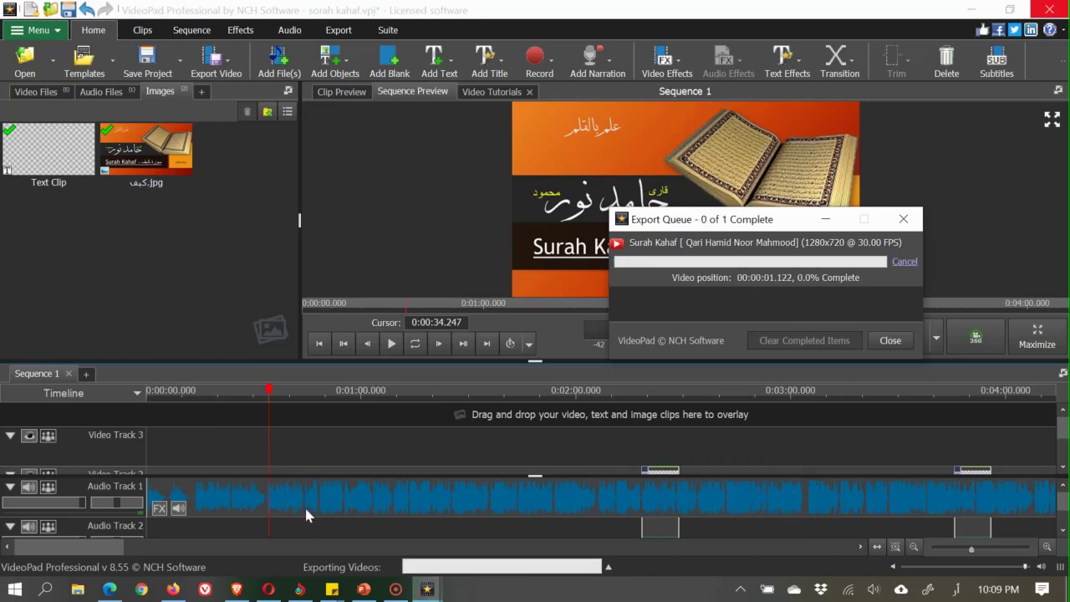
# - Switch to Firefox and open the channel dashboard in YouTube Studio
pyautogui.click(173, 589)
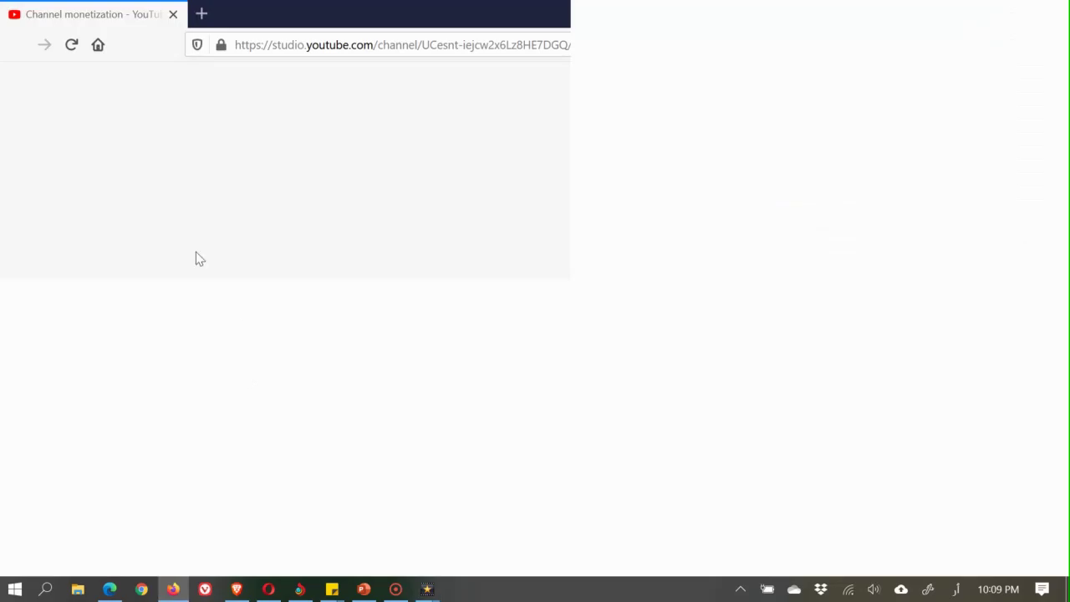
pyautogui.scroll(3, 76, 311)
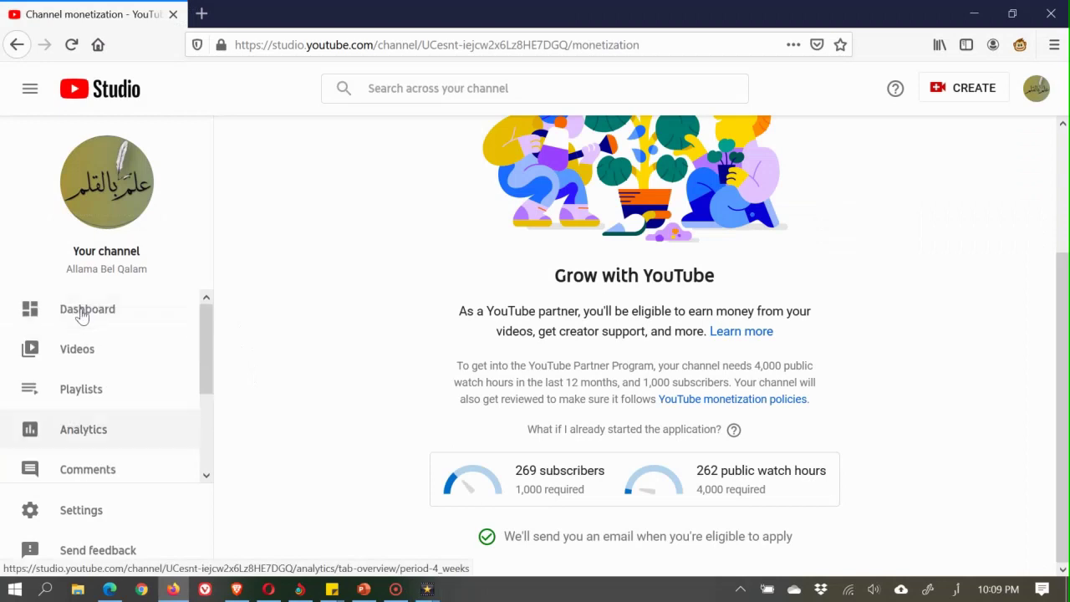
pyautogui.click(85, 311)
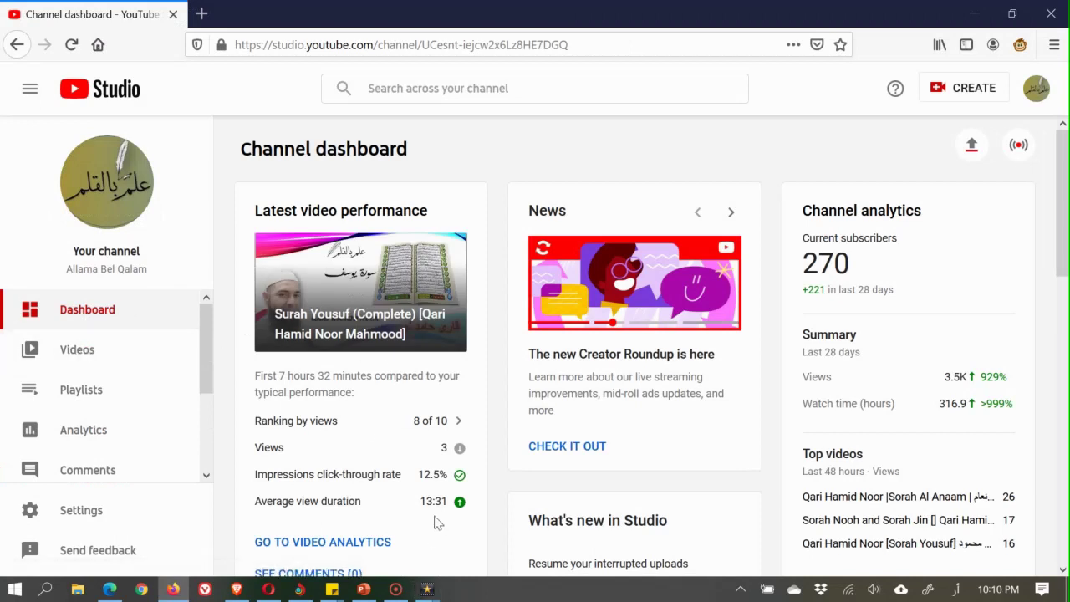
# - Check the VideoPad export queue's progress and view the channel's uploaded videos in YouTube Studio
pyautogui.click(426, 588)
pyautogui.click(488, 508)
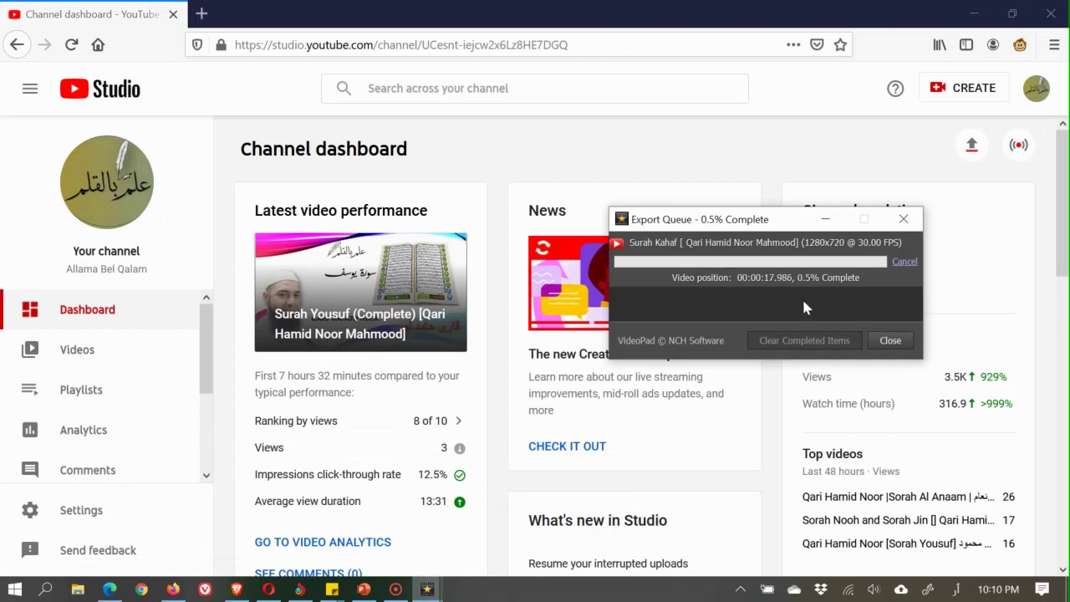
pyautogui.click(84, 351)
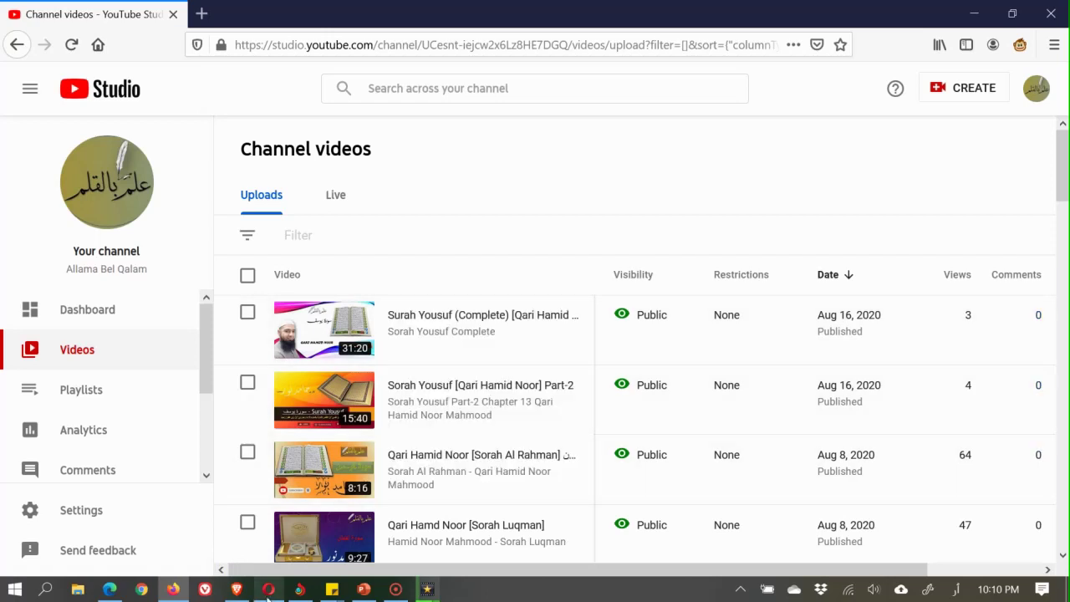
pyautogui.moveTo(428, 576)
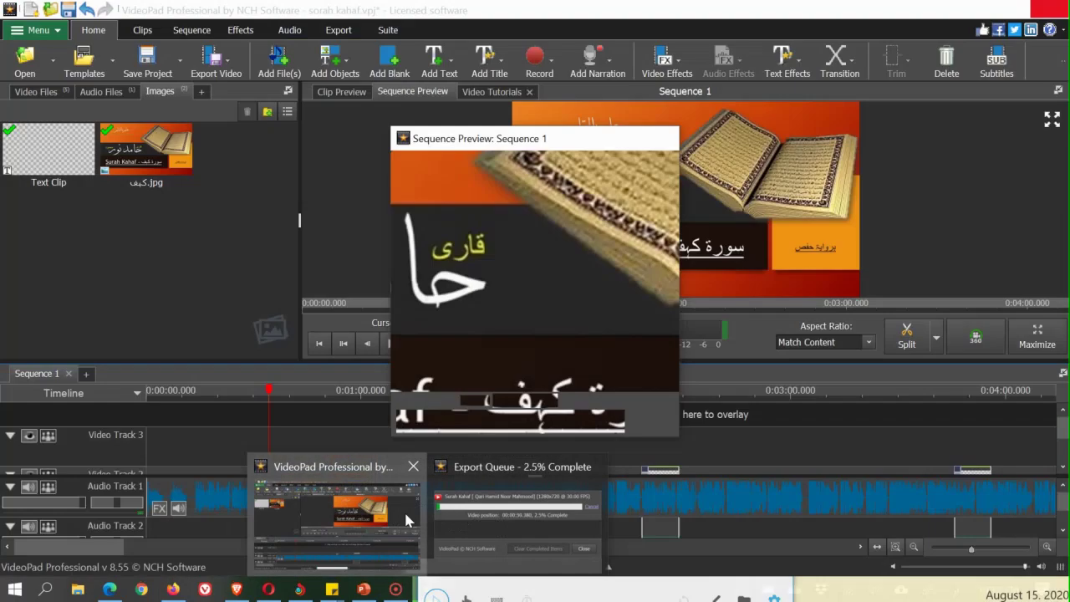
# - Switch to VideoPad and bring up its export queue window to check the Surah Kahaf export's progress
pyautogui.click(404, 509)
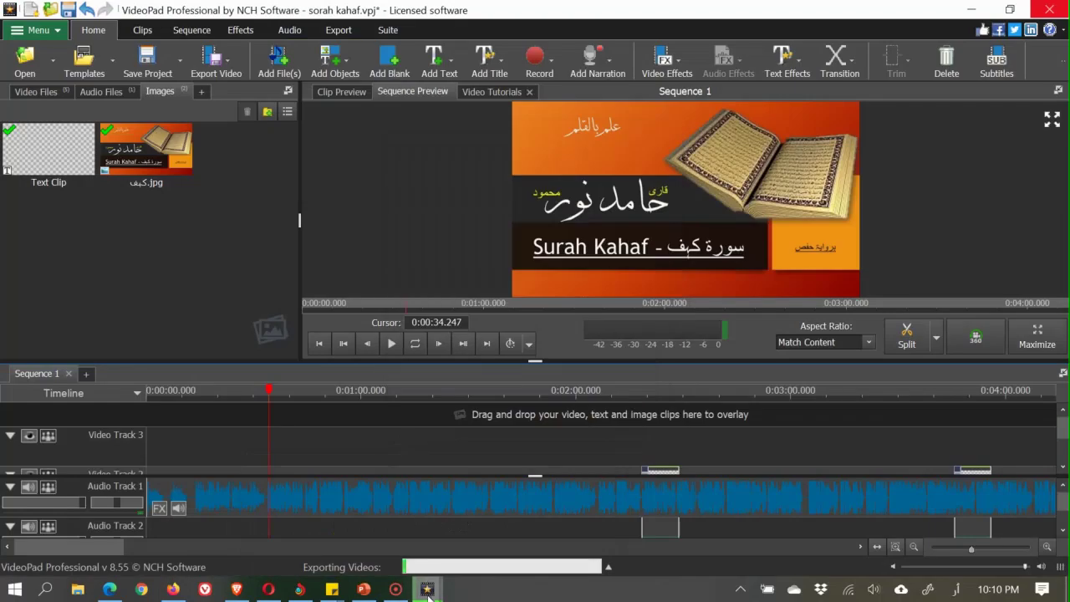
pyautogui.moveTo(428, 593)
pyautogui.click(485, 516)
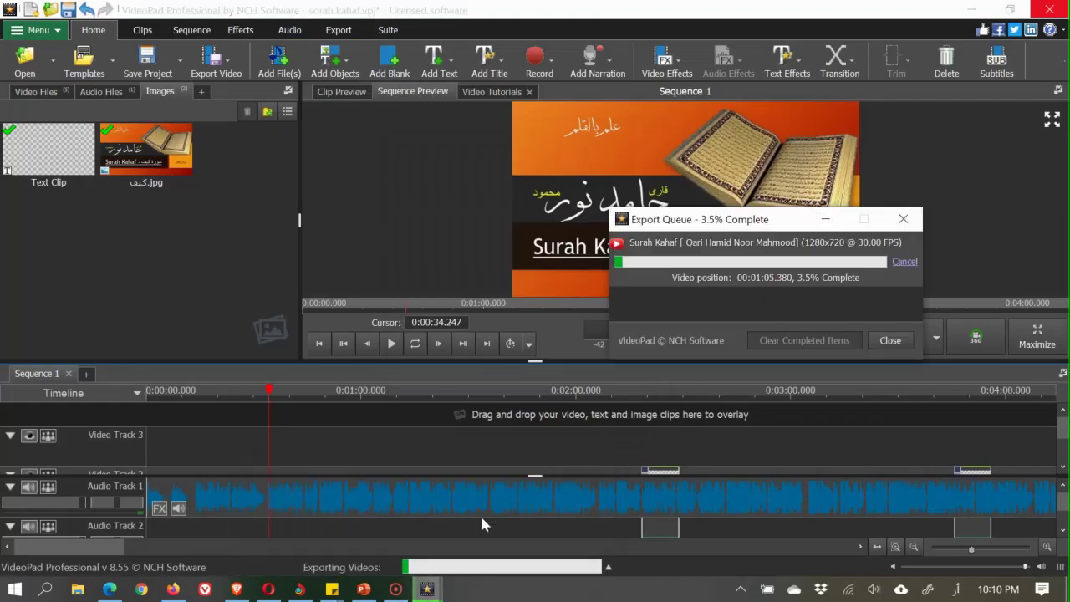
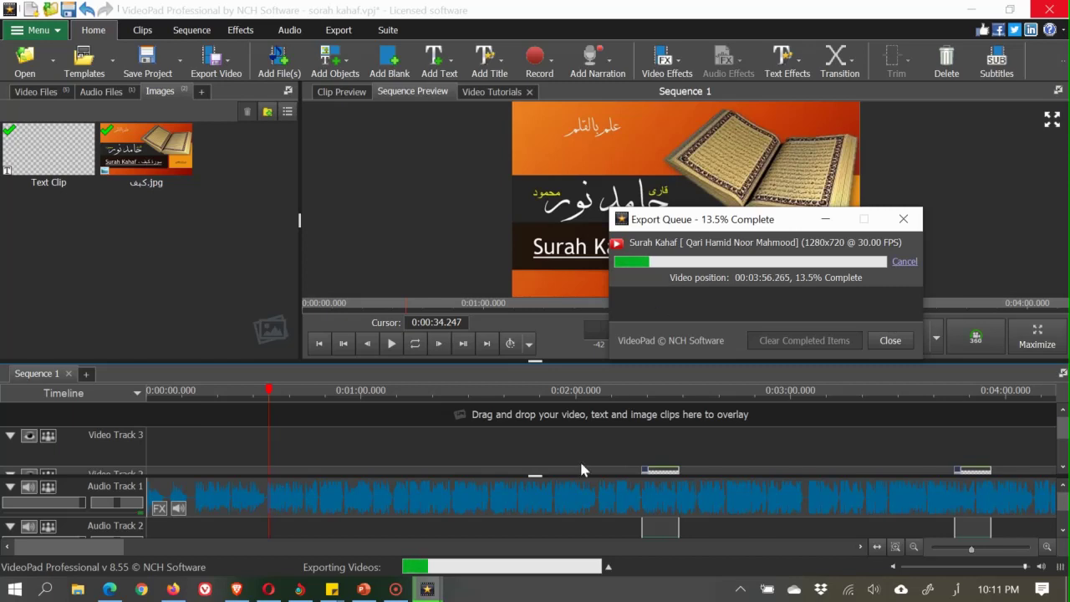
pyautogui.click(396, 587)
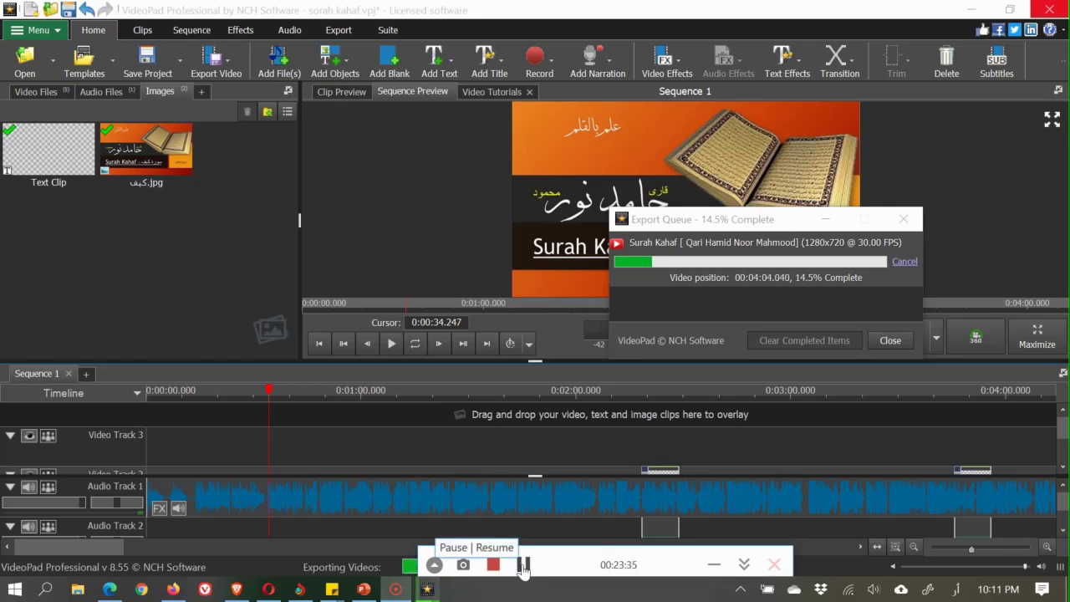
pyautogui.click(523, 566)
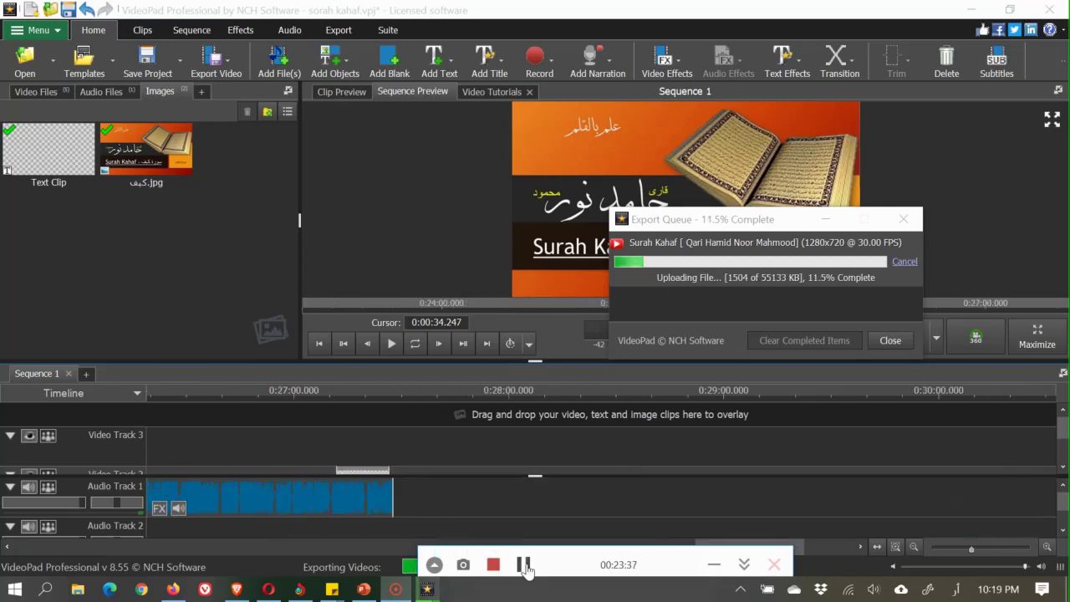
pyautogui.click(523, 566)
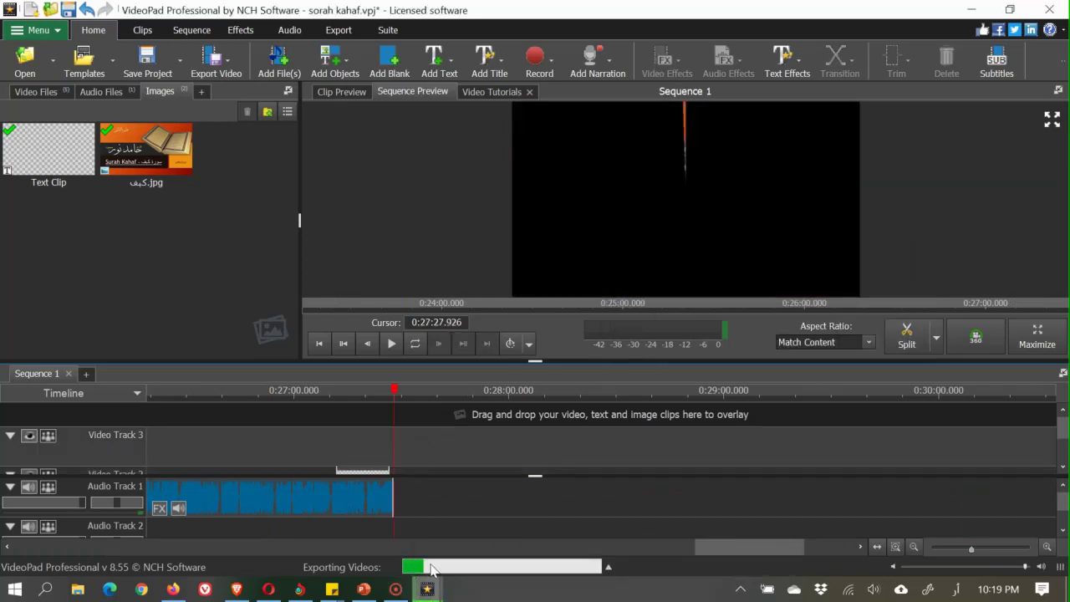
# - Bring the export queue window back to the front to monitor the YouTube upload
pyautogui.moveTo(426, 587)
pyautogui.click(456, 545)
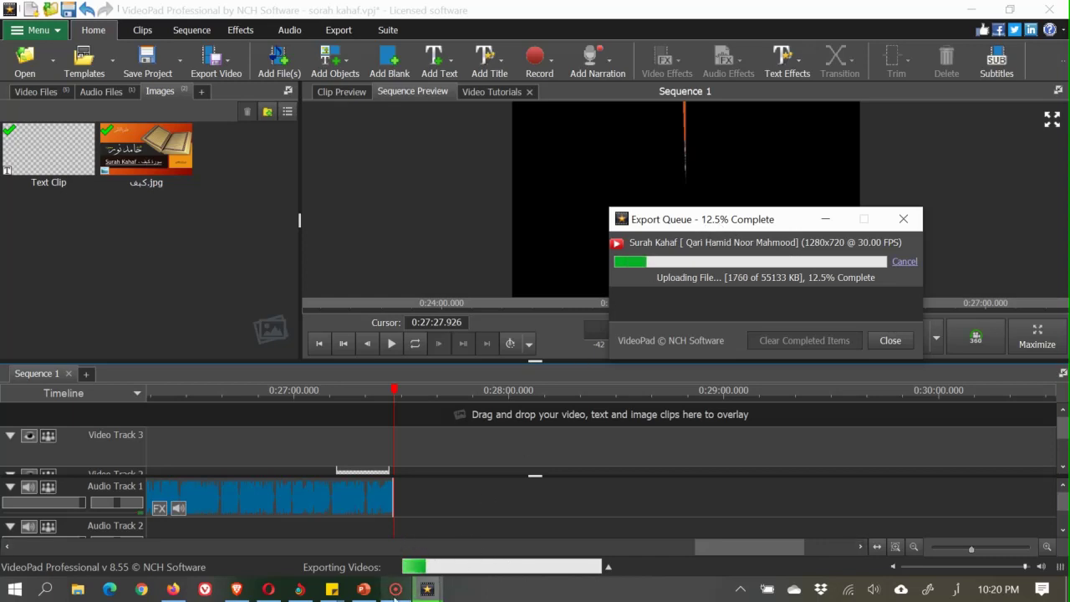
pyautogui.moveTo(413, 567)
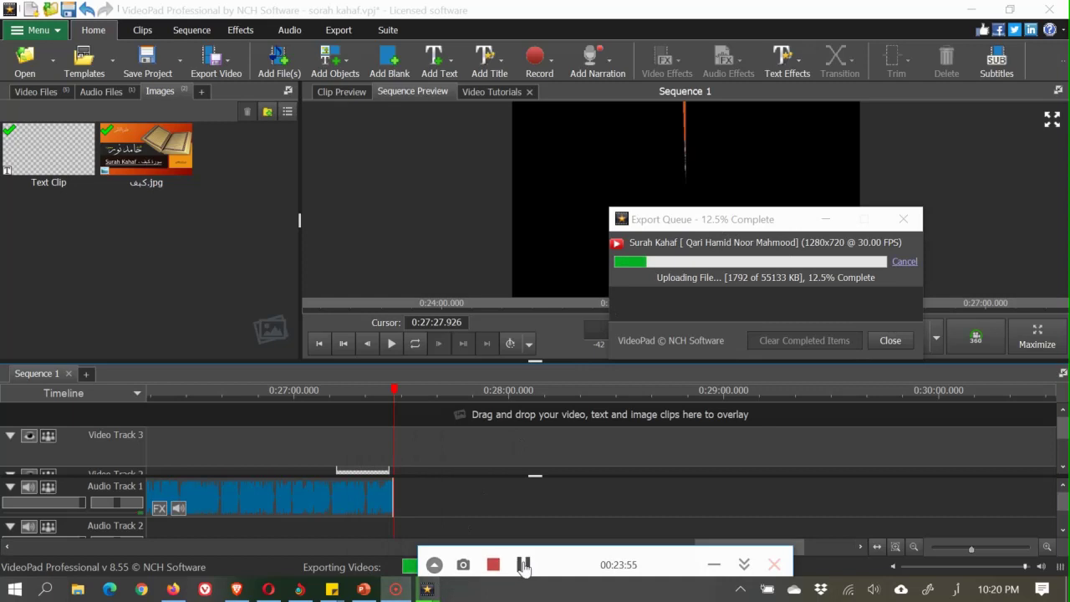
pyautogui.click(523, 565)
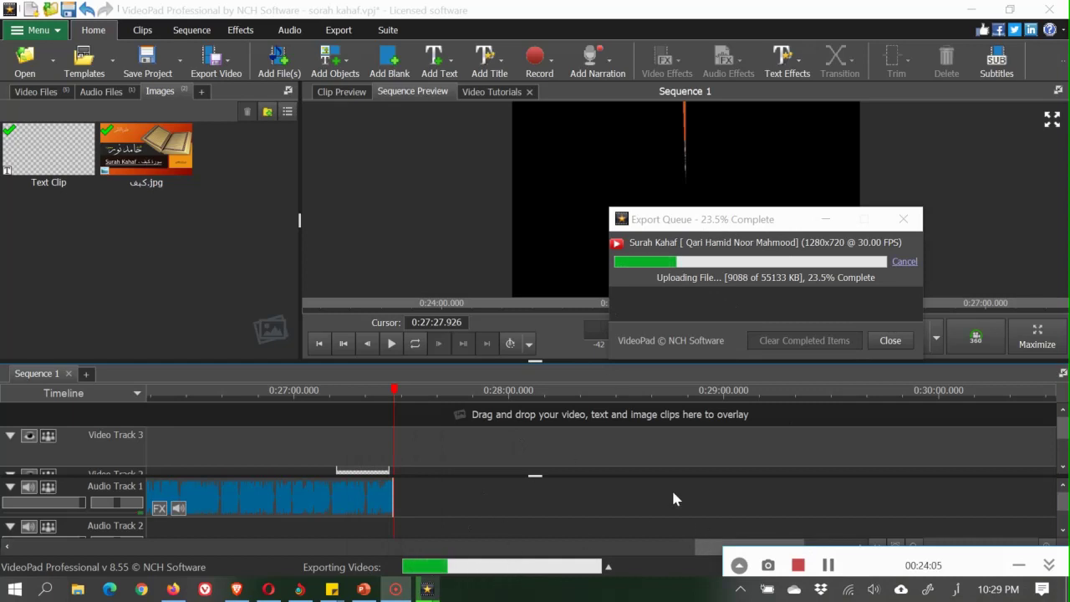
pyautogui.click(828, 565)
pyautogui.click(828, 565)
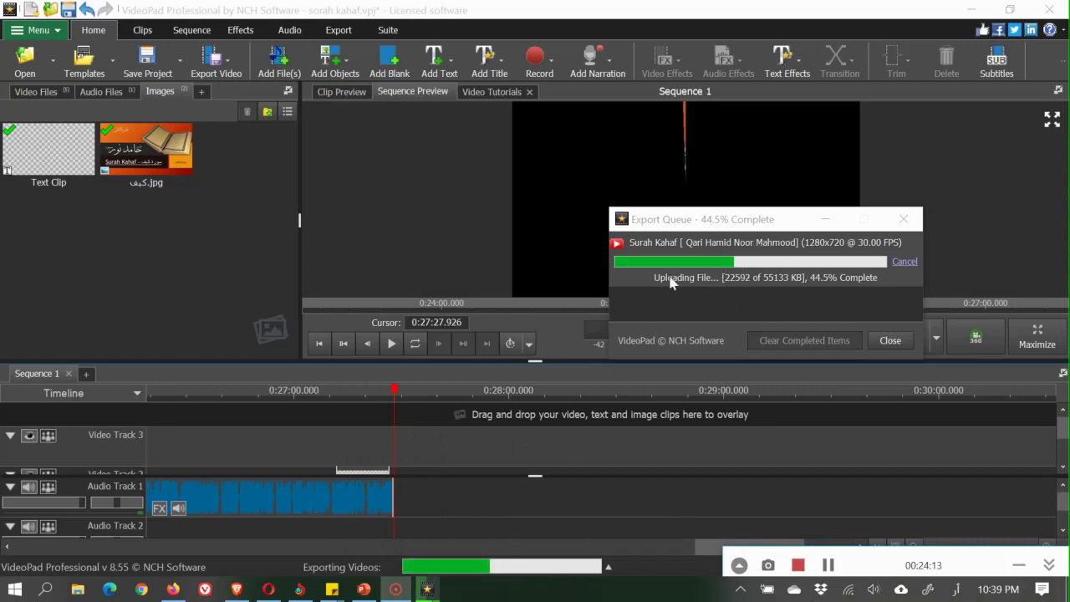
pyautogui.click(828, 565)
pyautogui.click(828, 565)
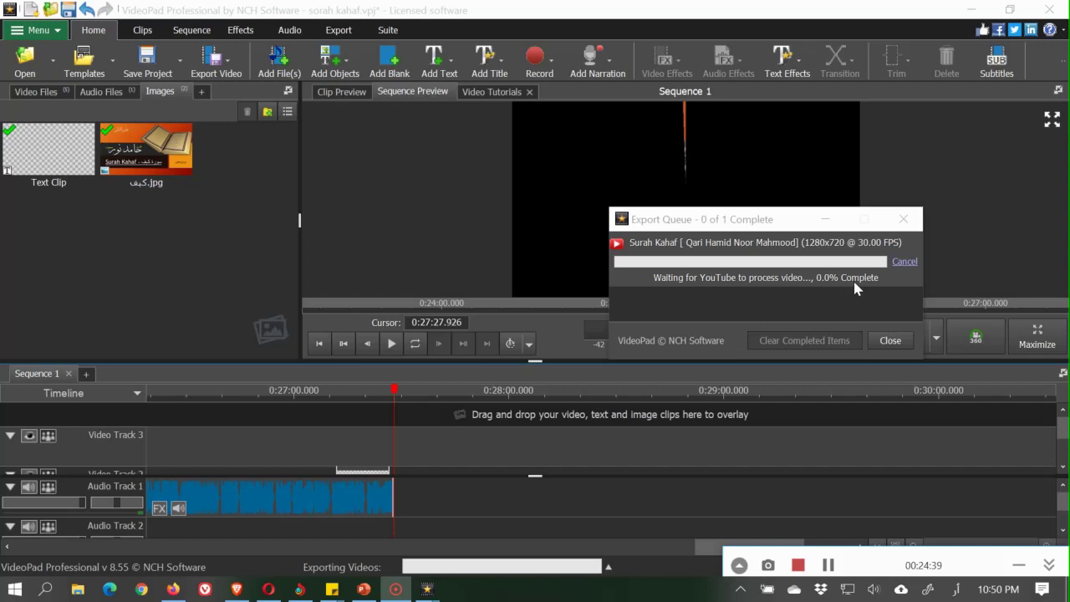
# - Reload the channel's video list in Firefox and place VideoPad's export queue window above the Surah Kahaf entry to compare upload status
pyautogui.click(173, 588)
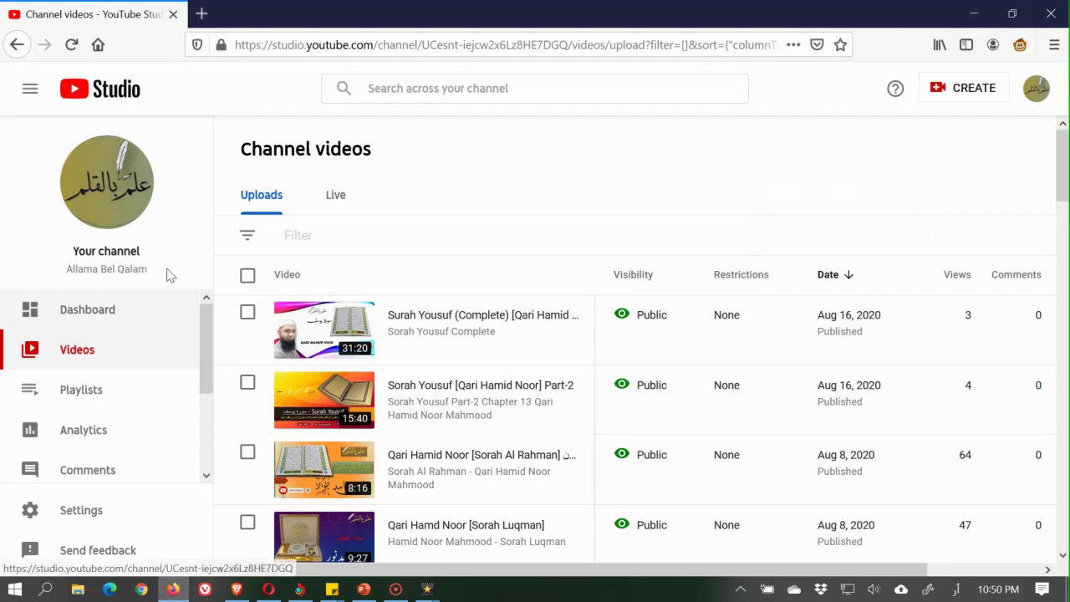
pyautogui.click(70, 46)
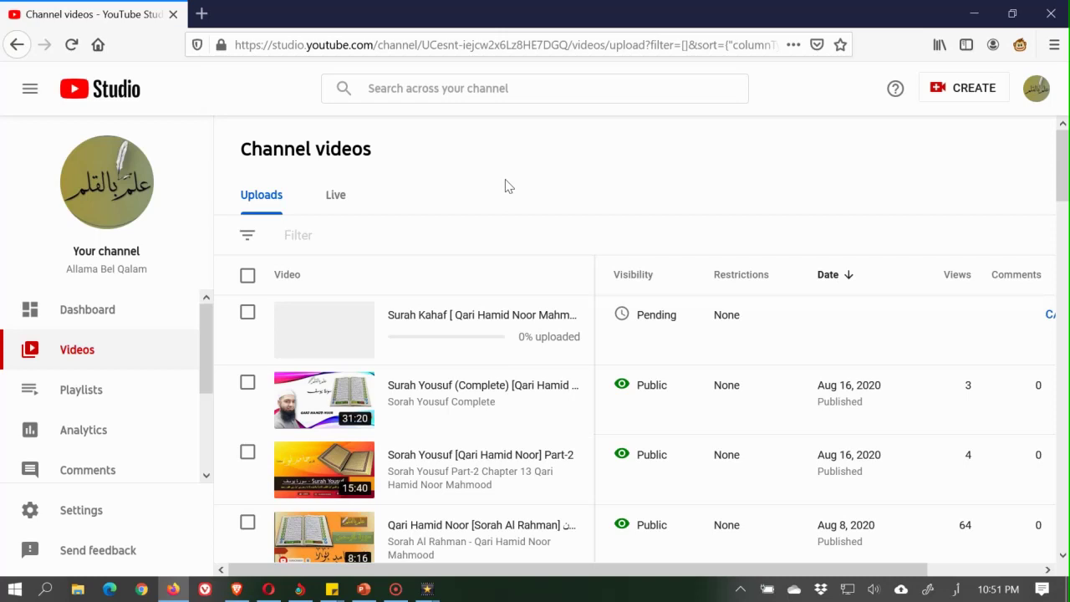
pyautogui.moveTo(426, 587)
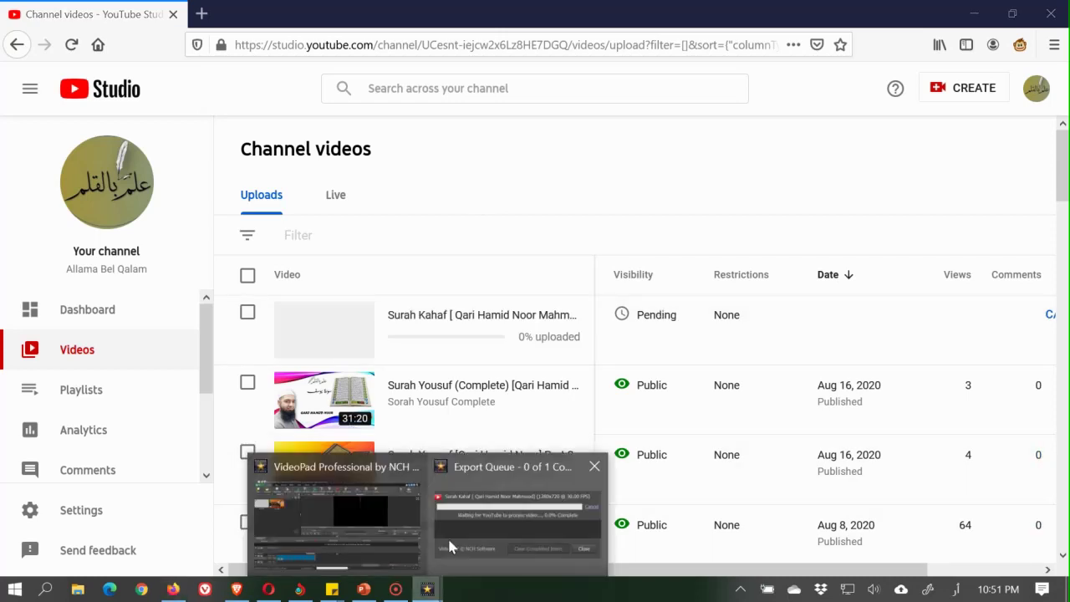
pyautogui.click(450, 547)
pyautogui.moveTo(687, 226); pyautogui.dragTo(657, 149)
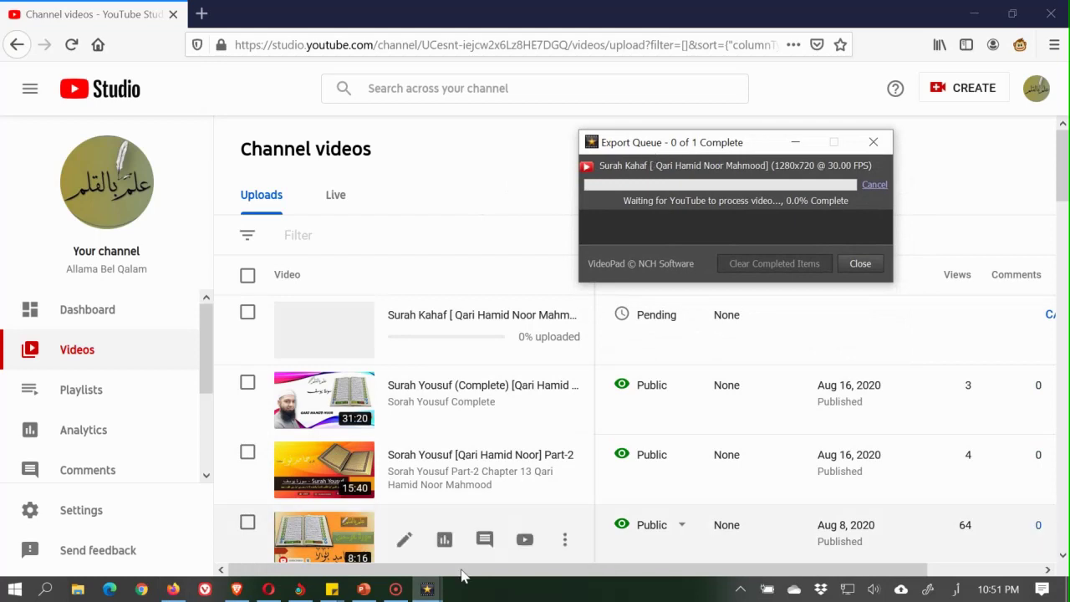
pyautogui.moveTo(434, 593)
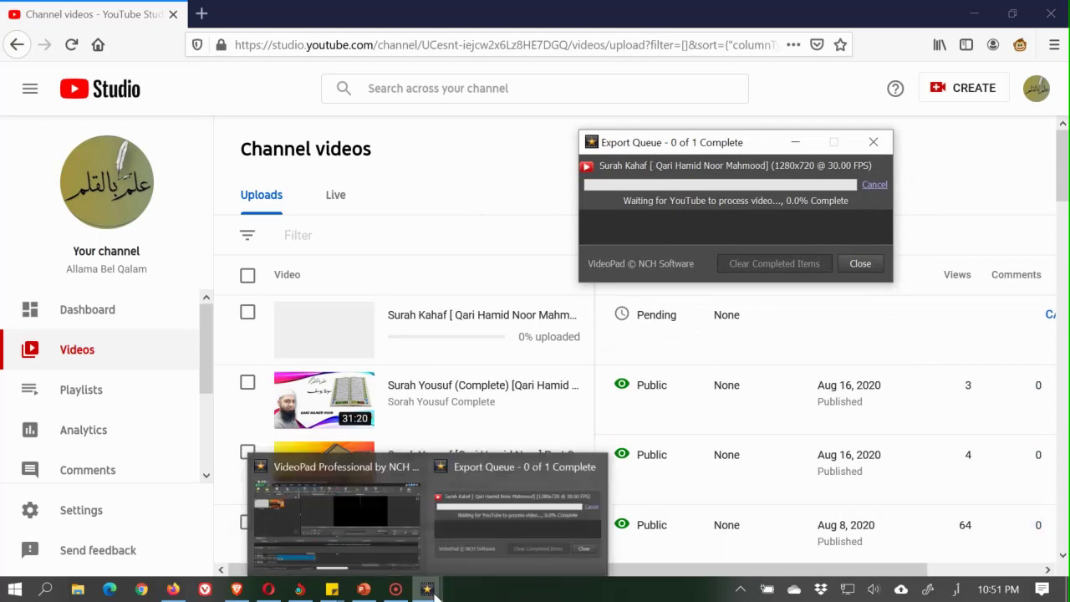
pyautogui.click(393, 590)
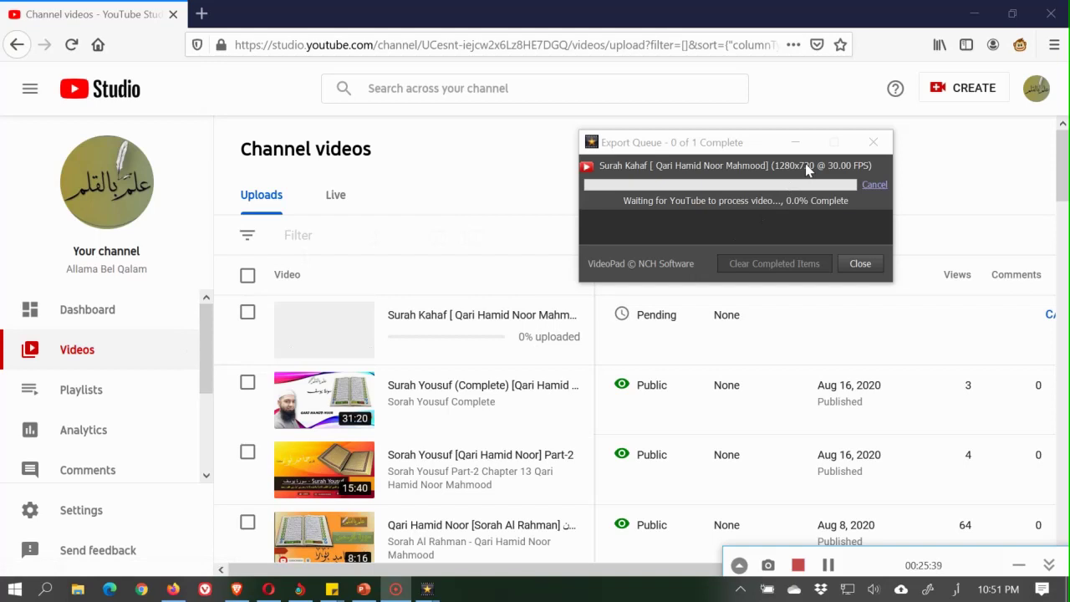
pyautogui.press('XF86MonBrightnessDown')
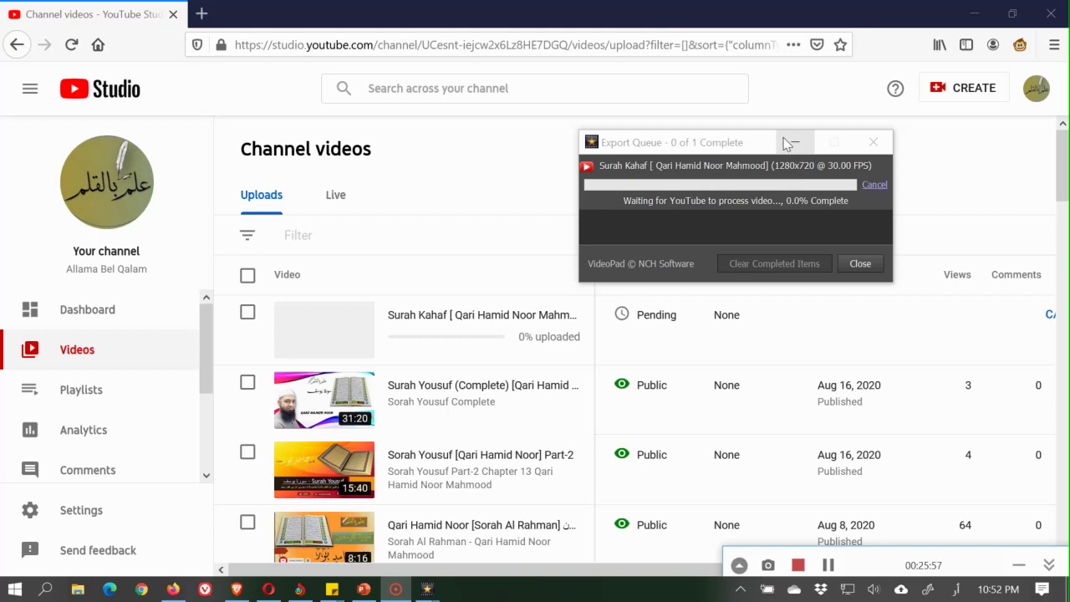
pyautogui.click(724, 149)
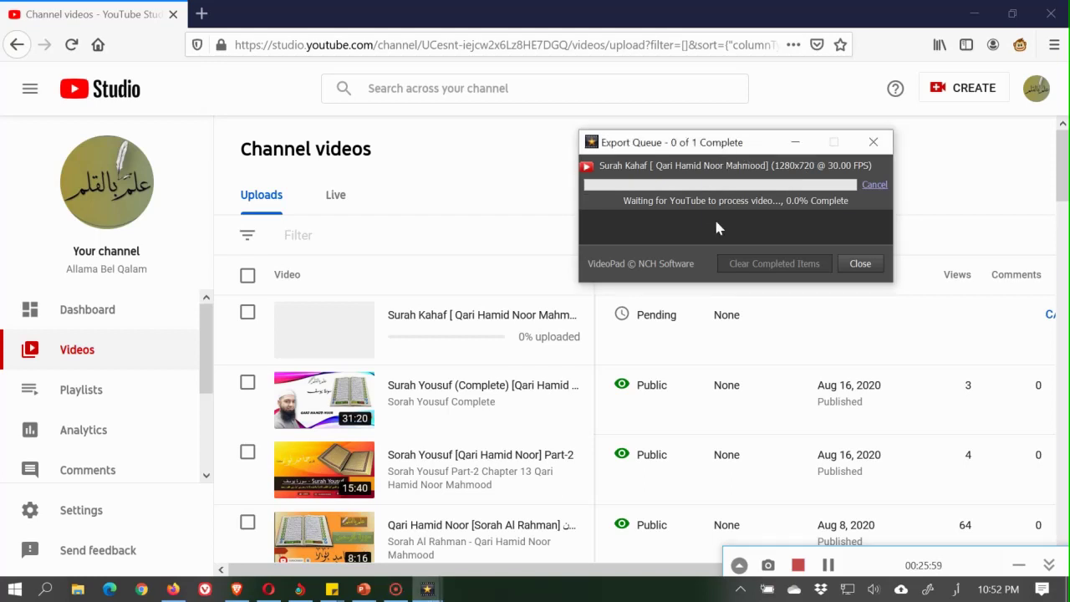